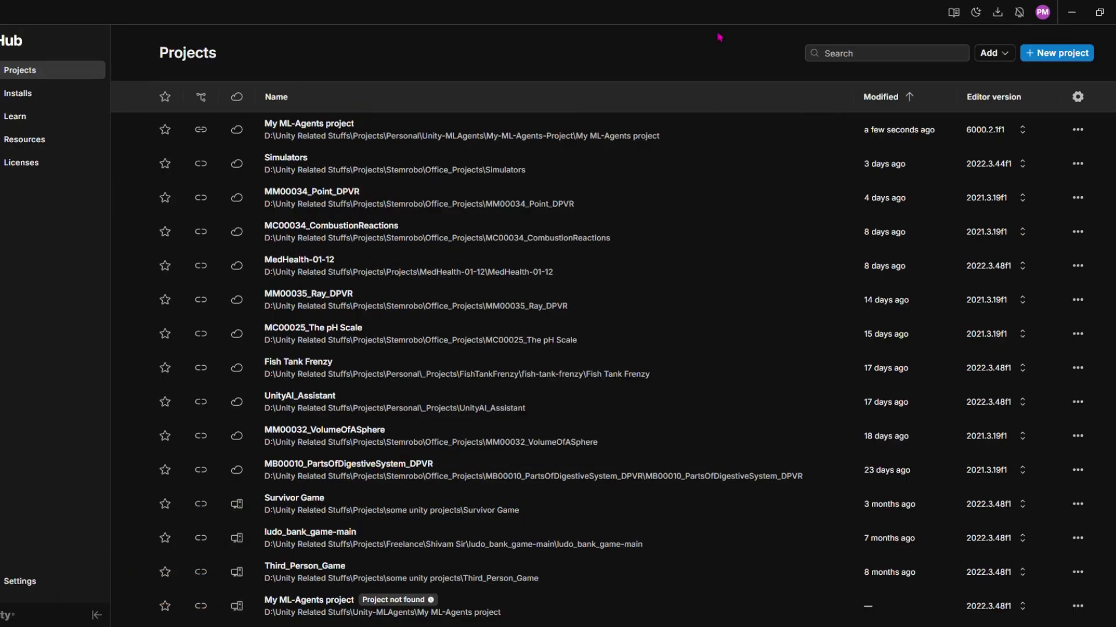
Minimize Unity Hub while My ML-Agents loads in the Unity 6.2 editor
{"action": "left_click", "coordinate": [1071, 12]}
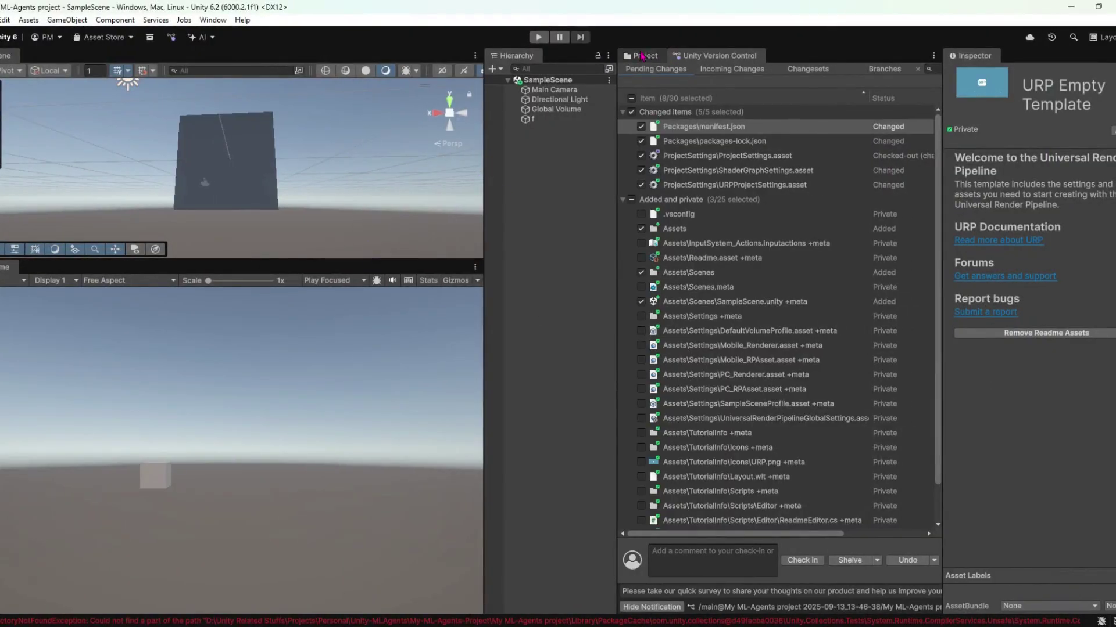
Delete the leftover cube f from the scene
{"action": "left_click", "coordinate": [642, 56]}
{"action": "left_click", "coordinate": [543, 120]}
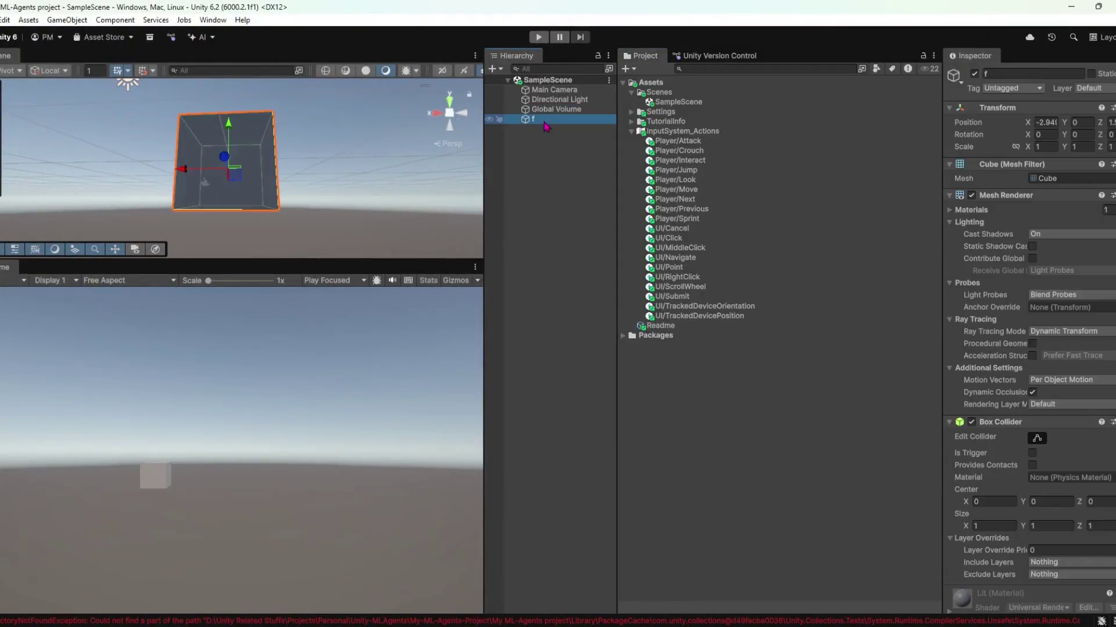
{"action": "key", "text": "Delete"}
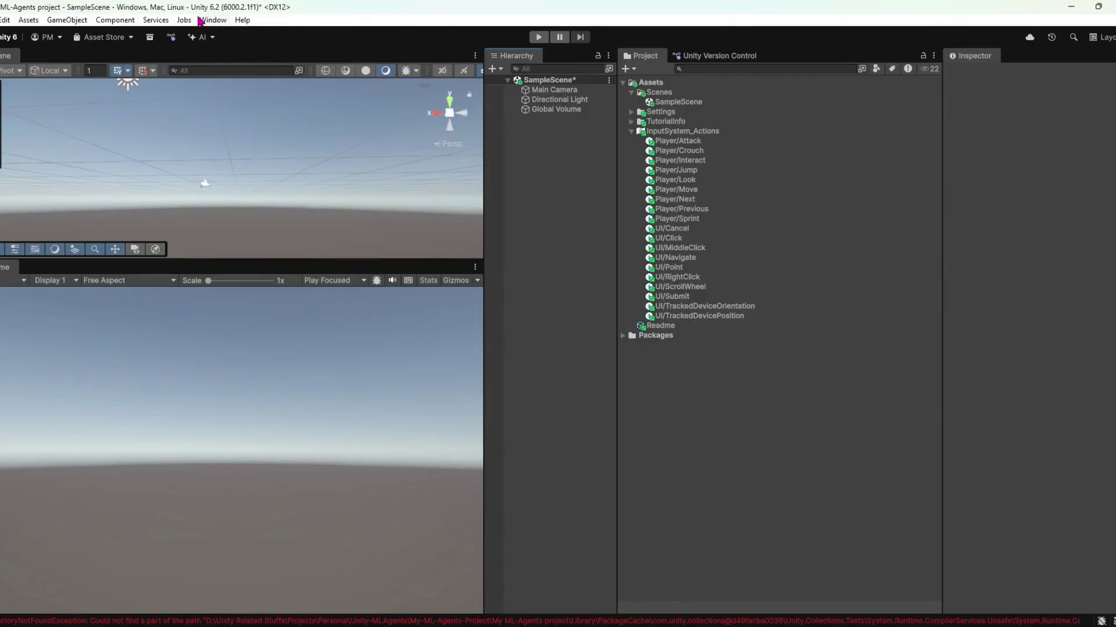
Open the Package Manager and enlarge it to fill the screen
{"action": "left_click", "coordinate": [201, 21]}
{"action": "mouse_move", "coordinate": [274, 207]}
{"action": "left_click", "coordinate": [401, 209]}
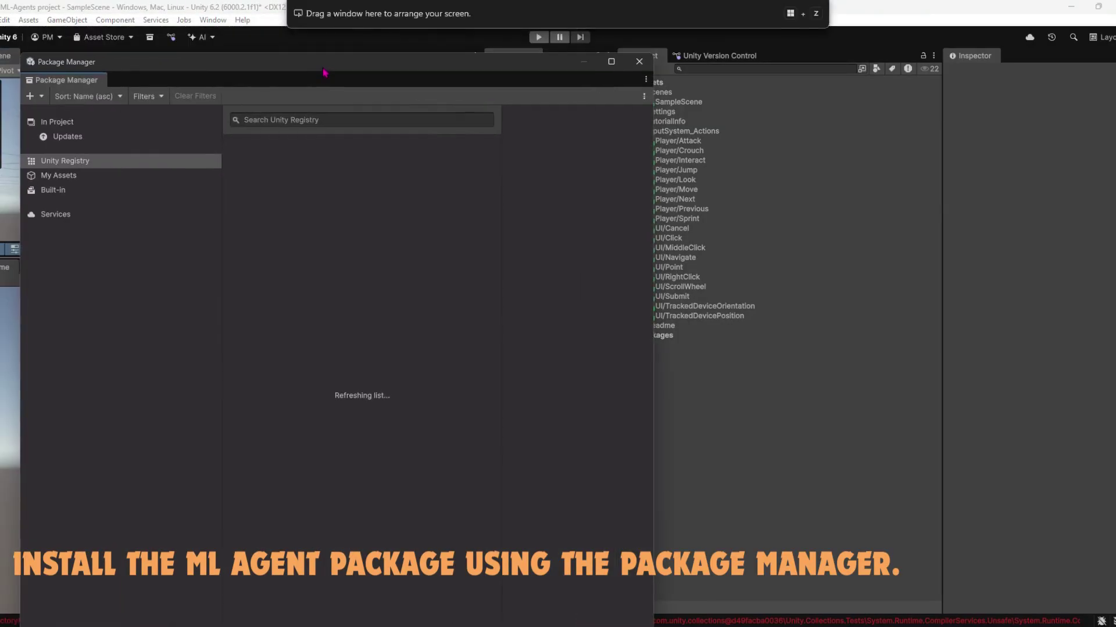
{"action": "left_click_drag", "start_coordinate": [324, 75], "coordinate": [610, 3]}
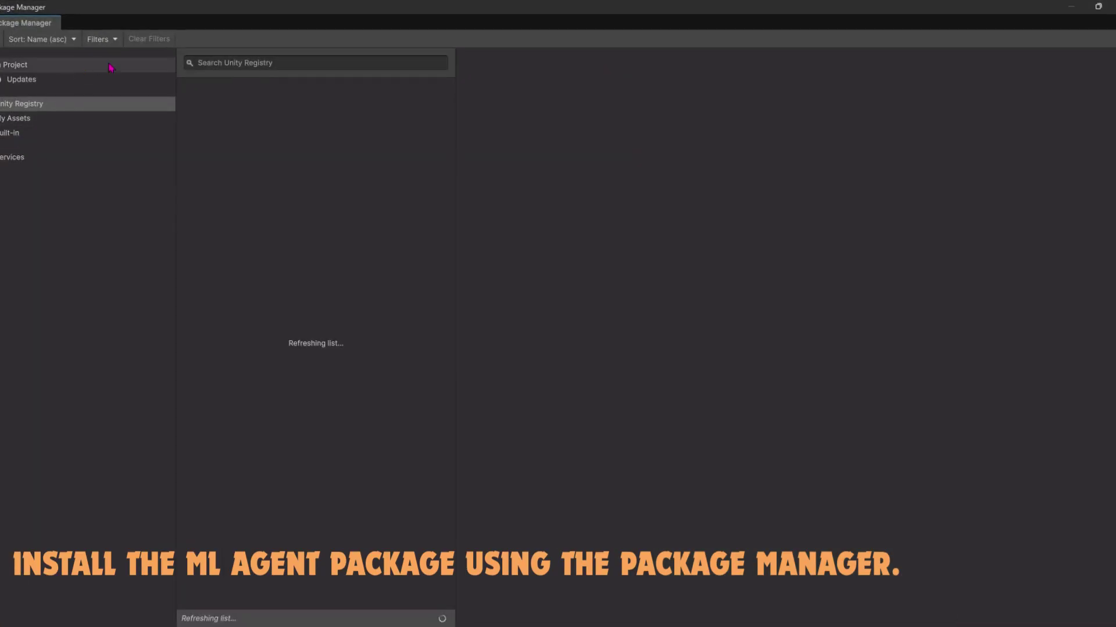
{"action": "left_click", "coordinate": [441, 617]}
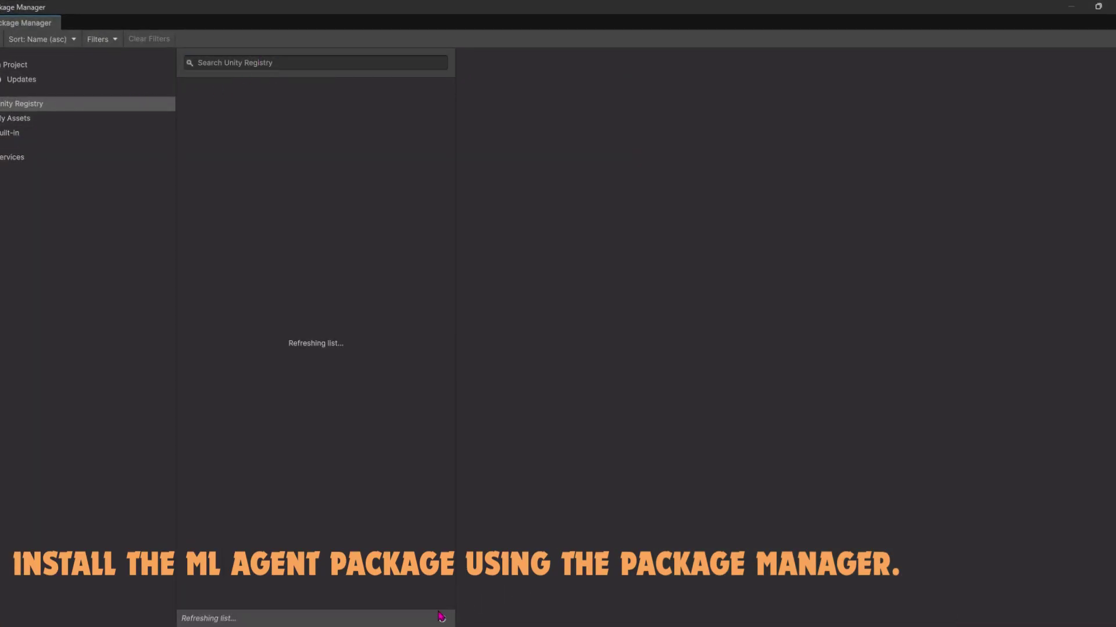
Search the Unity Registry for ML Agents and install version 2.0.1
{"action": "left_click", "coordinate": [262, 61]}
{"action": "type", "text": "ml"}
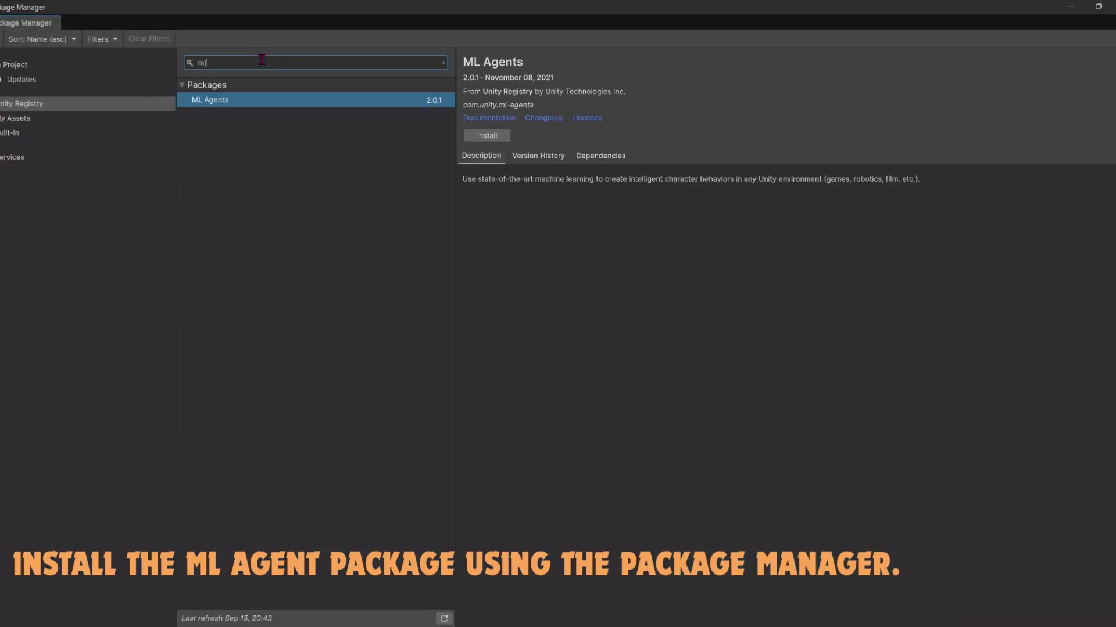
{"action": "type", "text": " agenbts"}
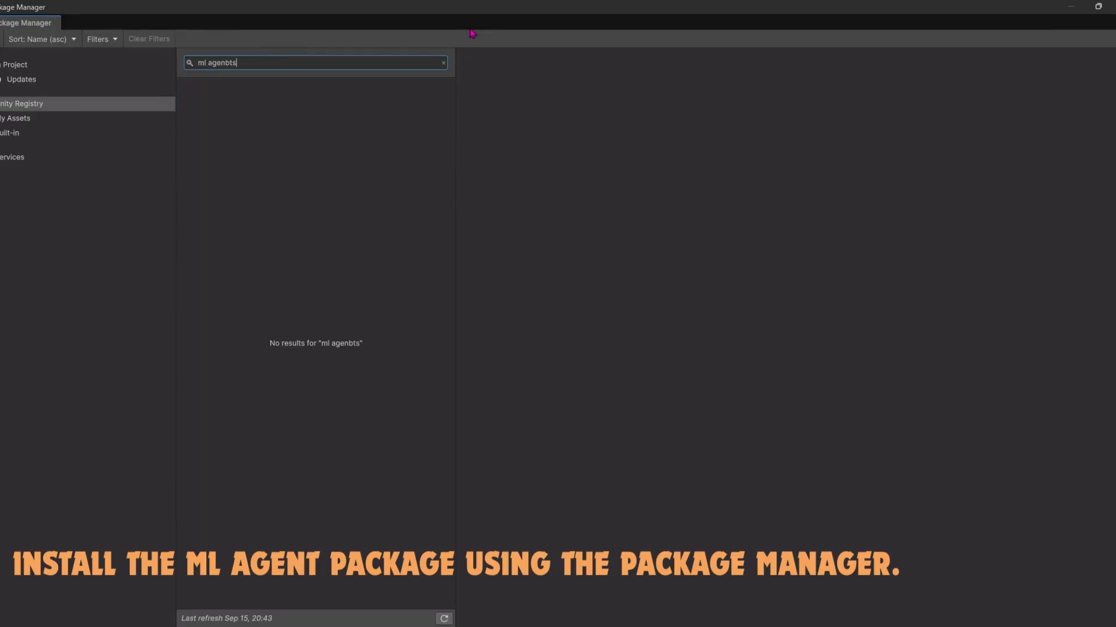
{"action": "type", "text": "nts"}
{"action": "left_click", "coordinate": [404, 177]}
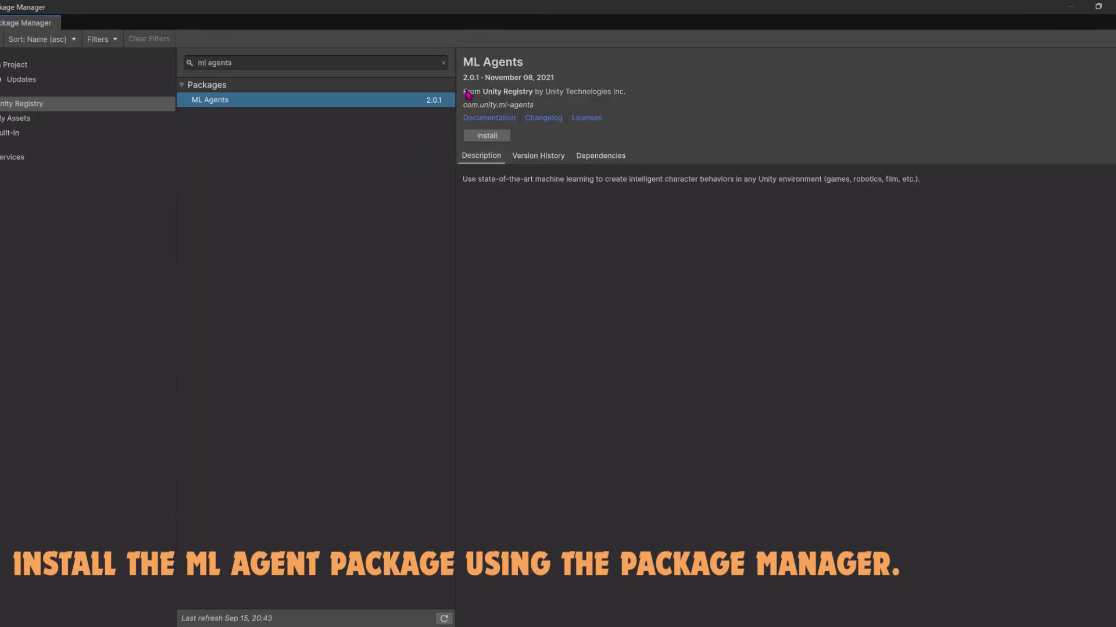
{"action": "left_click_drag", "start_coordinate": [462, 63], "coordinate": [470, 70]}
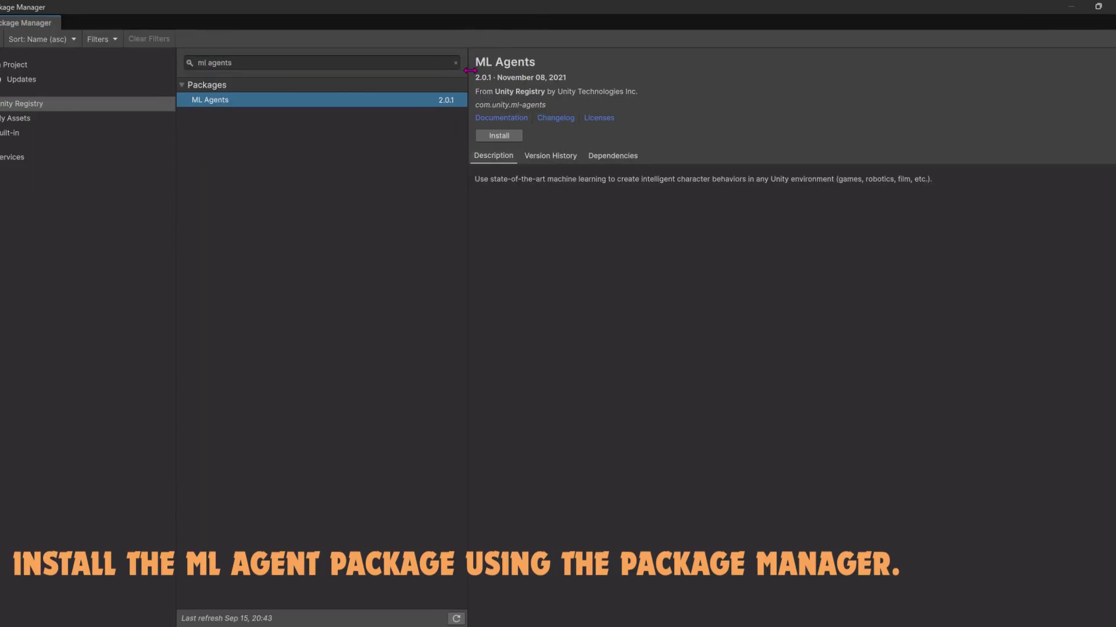
{"action": "left_click", "coordinate": [515, 139]}
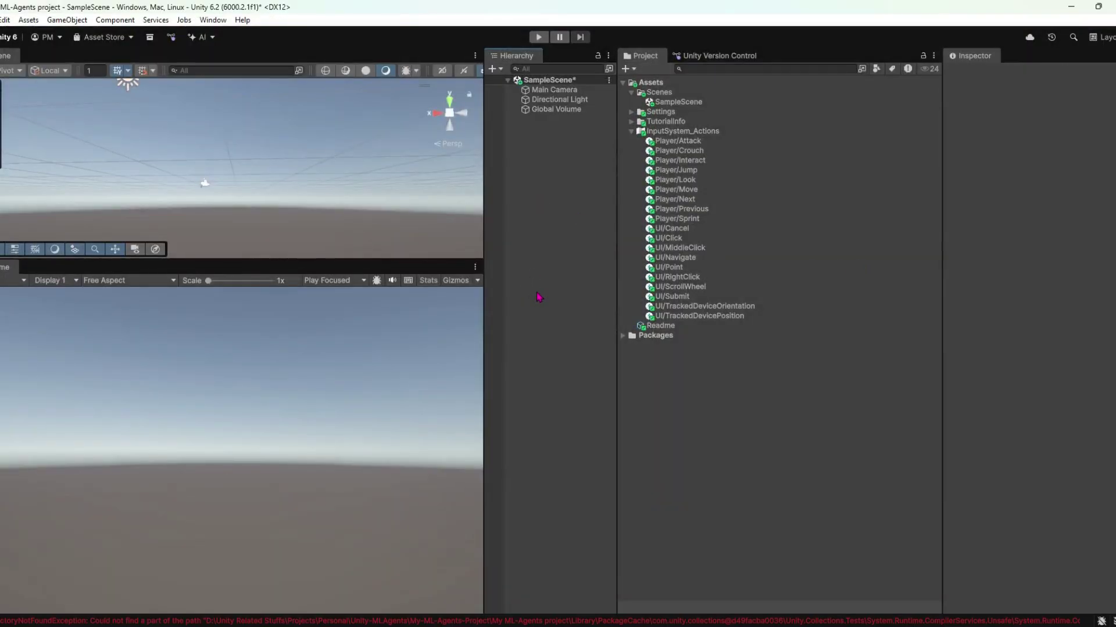
Save the scene, then add a plane and reset its position to the origin
{"action": "key", "text": "ctrl+s"}
{"action": "right_click", "coordinate": [571, 135]}
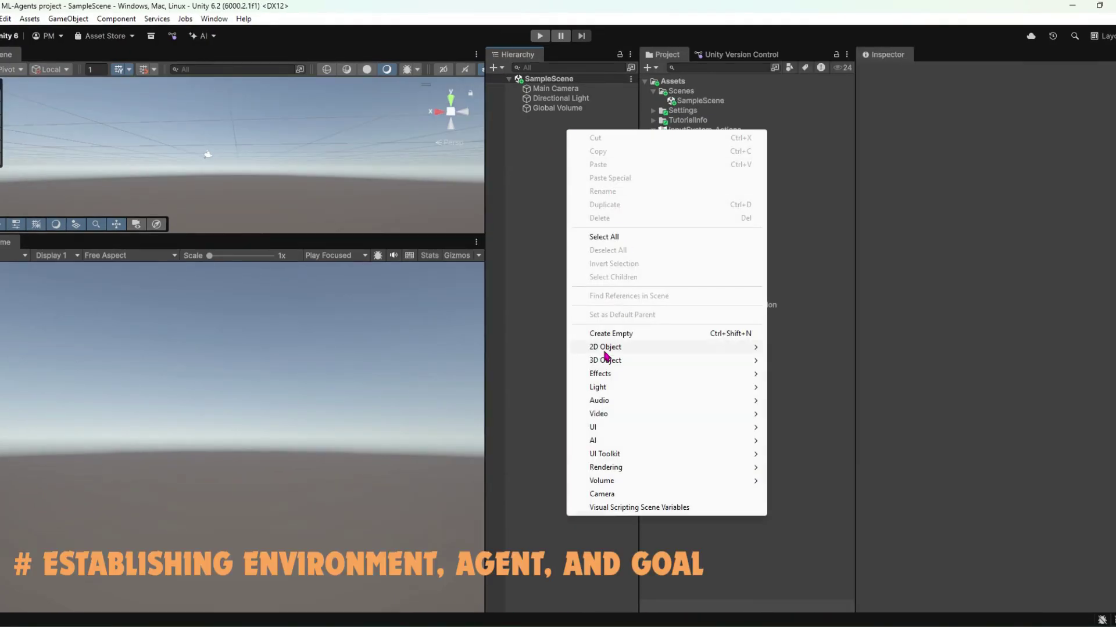
{"action": "mouse_move", "coordinate": [628, 361]}
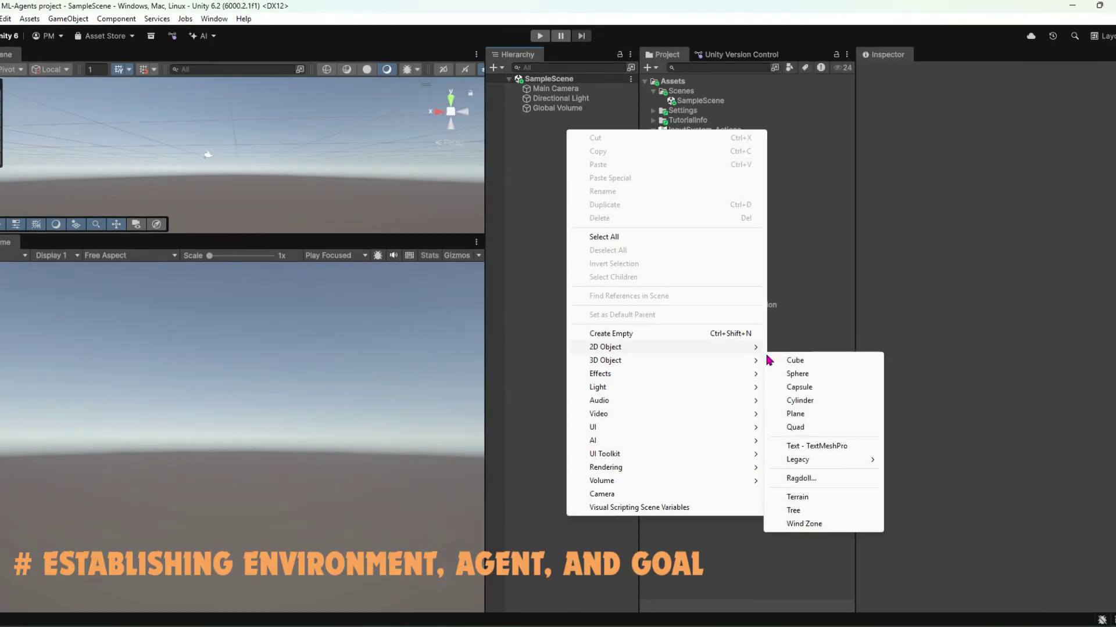
{"action": "left_click", "coordinate": [794, 414]}
{"action": "left_click", "coordinate": [535, 232]}
{"action": "left_click", "coordinate": [549, 118]}
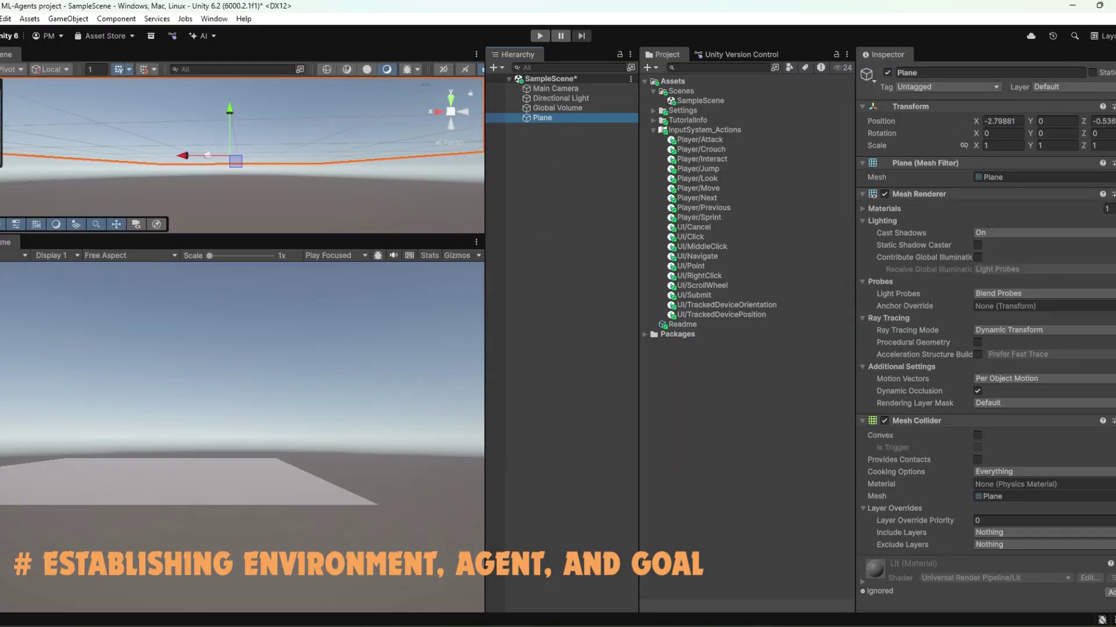
{"action": "left_click", "coordinate": [1112, 107]}
{"action": "left_click", "coordinate": [1025, 119]}
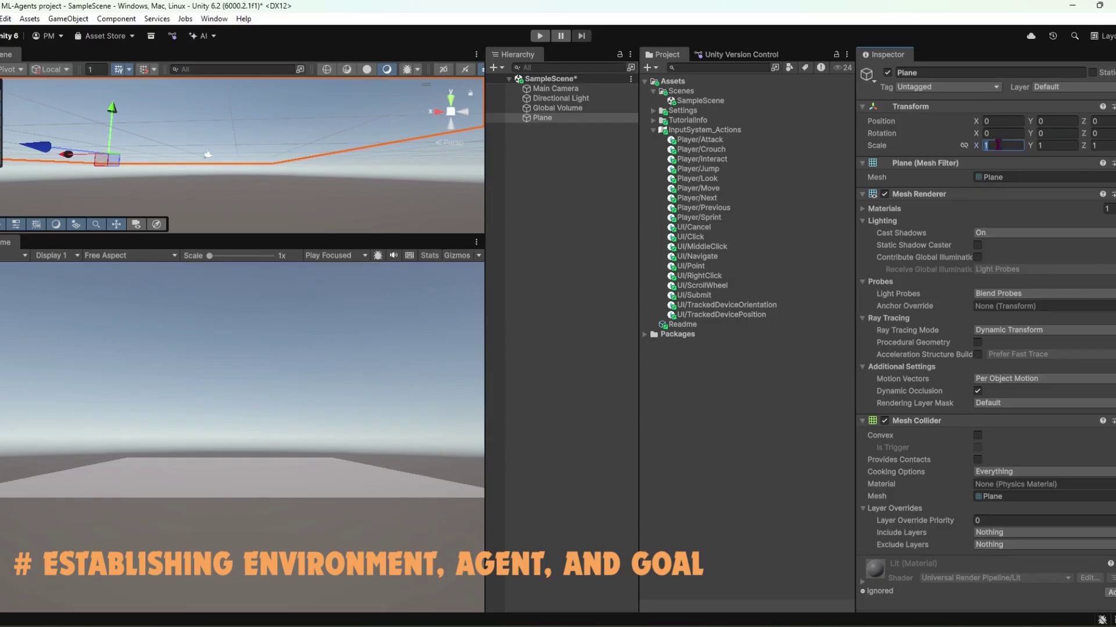
Save the scene and rename the plane to Ground
{"action": "left_click", "coordinate": [592, 209]}
{"action": "key", "text": "ctrl+s"}
{"action": "left_click", "coordinate": [542, 117]}
{"action": "left_click", "coordinate": [945, 72]}
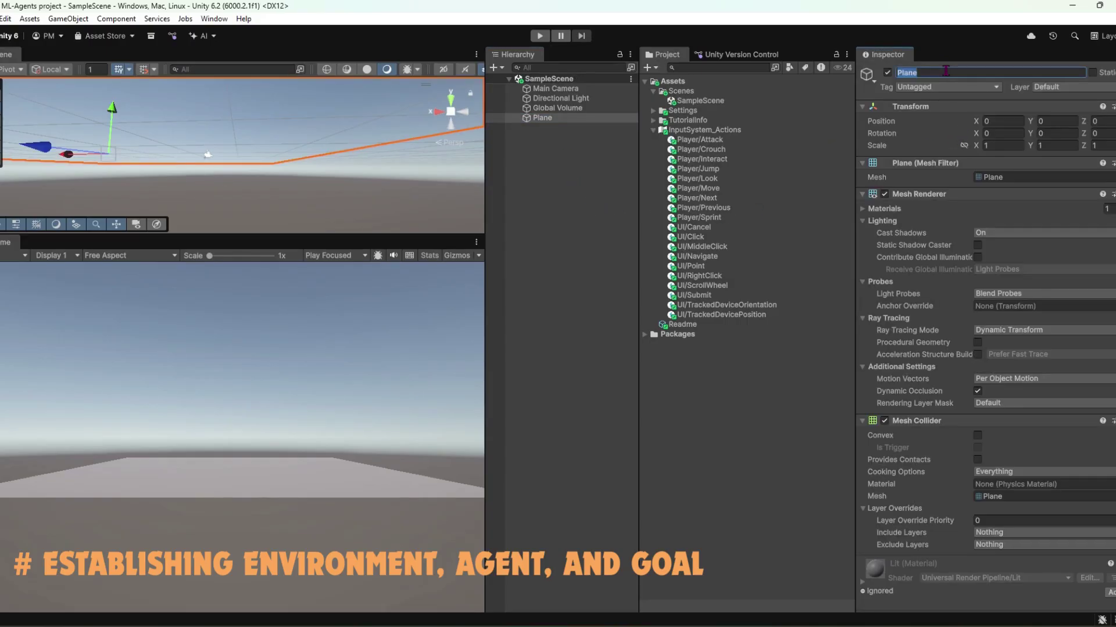
{"action": "type", "text": "Ground"}
{"action": "left_click", "coordinate": [589, 166]}
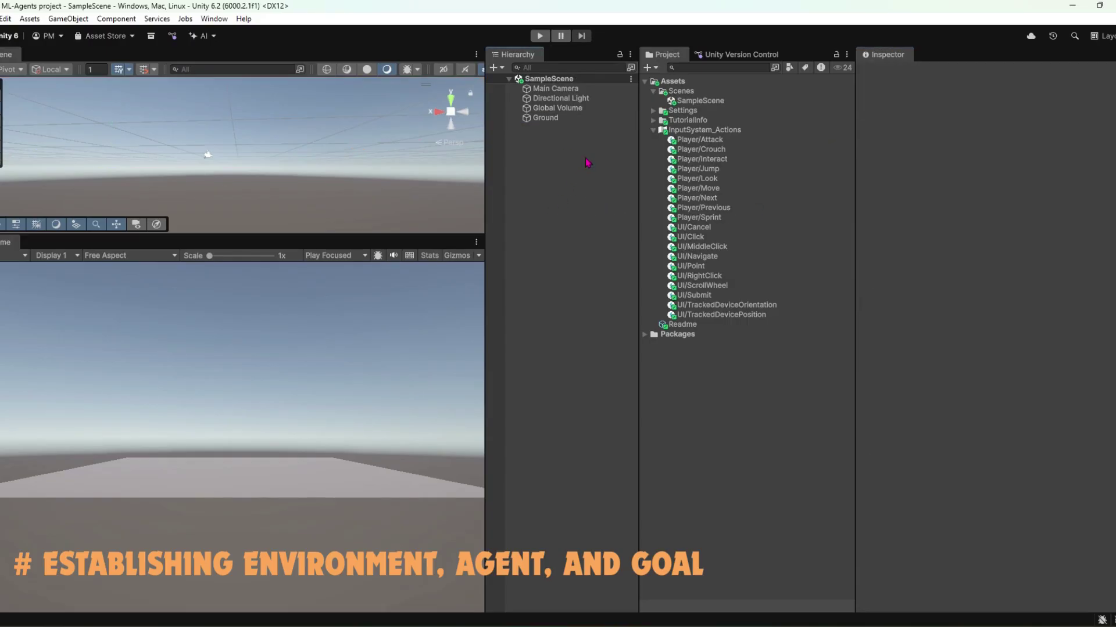
{"action": "left_click", "coordinate": [569, 120]}
{"action": "left_click", "coordinate": [565, 146]}
Add a capsule named Agent and lift it to Y 0.95 on the ground
{"action": "right_click", "coordinate": [564, 142]}
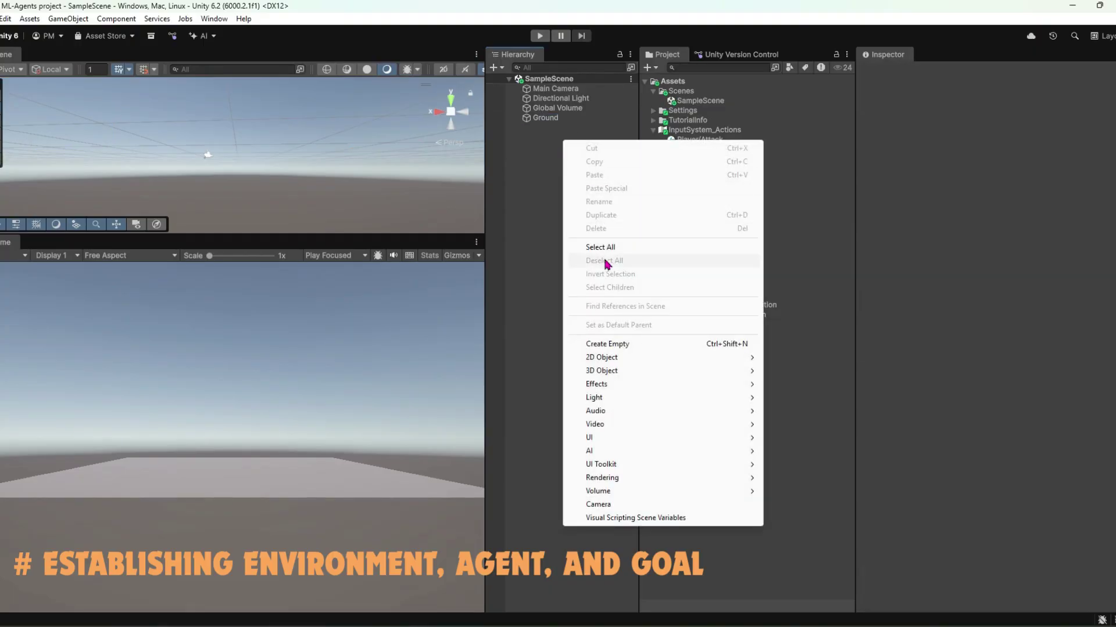
{"action": "mouse_move", "coordinate": [653, 368]}
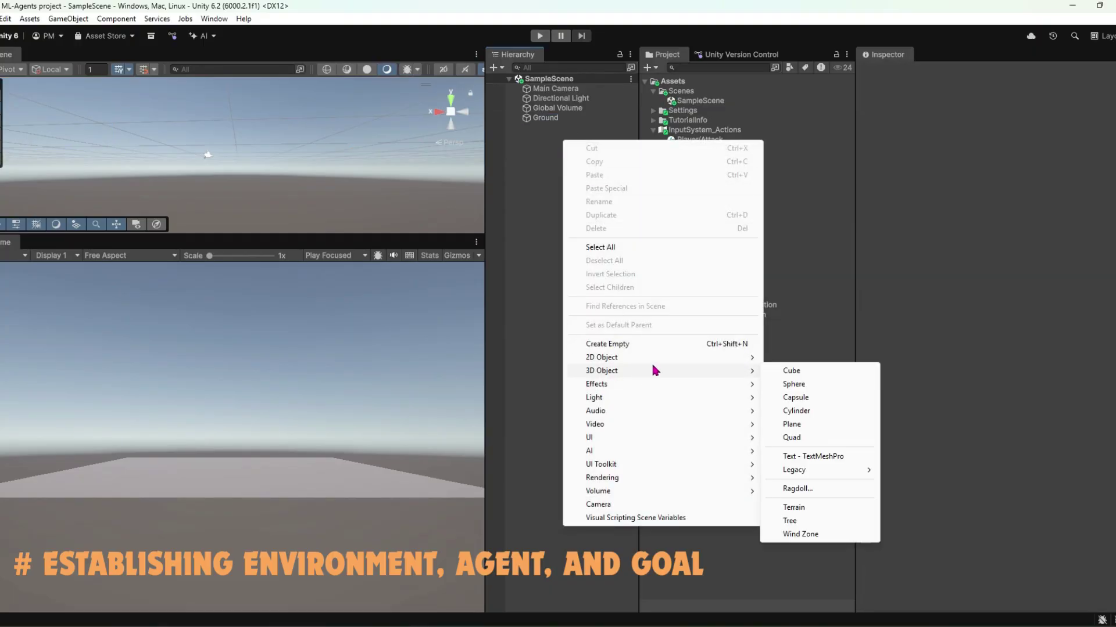
{"action": "left_click", "coordinate": [796, 398]}
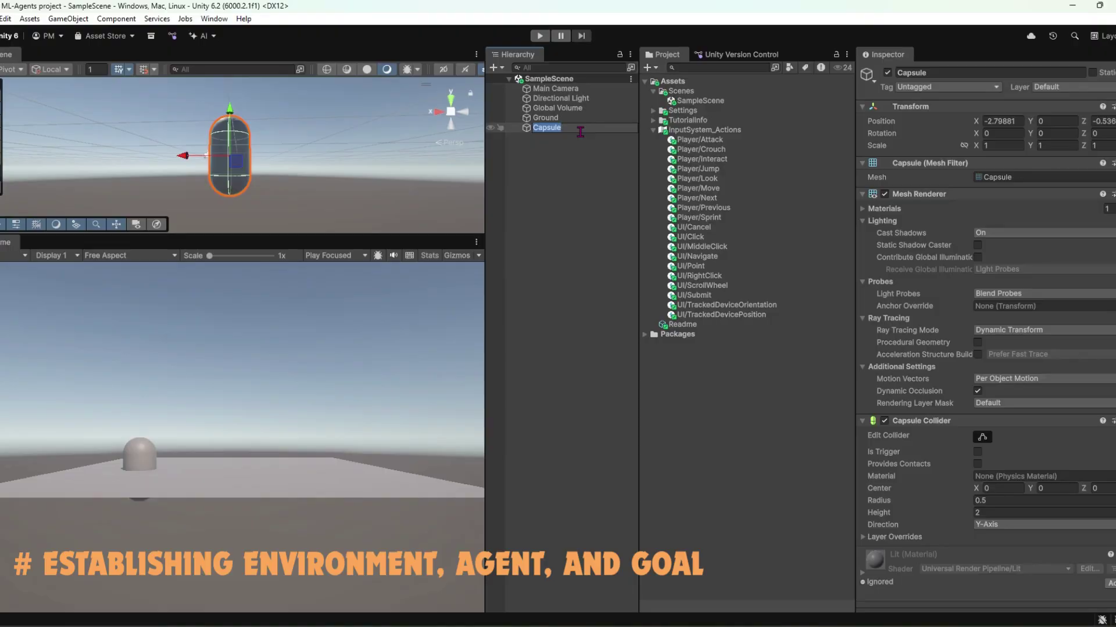
{"action": "type", "text": "Agent"}
{"action": "left_click", "coordinate": [567, 162]}
{"action": "left_click", "coordinate": [230, 151]}
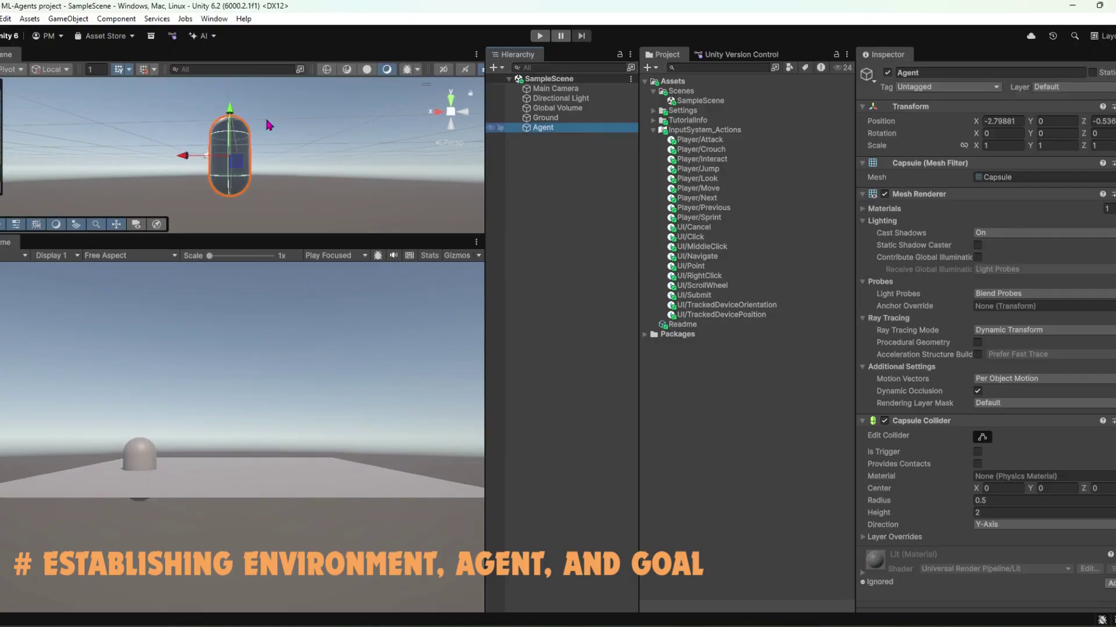
{"action": "left_click_drag", "start_coordinate": [230, 110], "coordinate": [233, 85]}
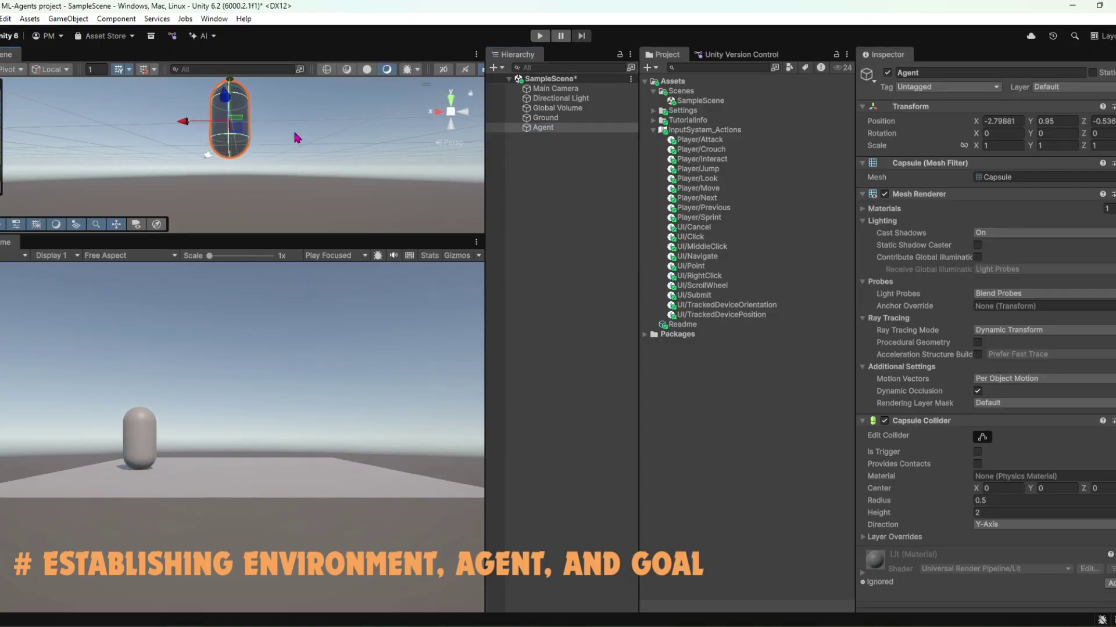
Orbit and enlarge the scene view to look down on the Agent capsule
{"action": "key", "text": "e"}
{"action": "scroll", "coordinate": [297, 151], "scroll_direction": "up", "scroll_amount": 3}
{"action": "mouse_move", "coordinate": [298, 151]}
{"action": "left_mouse_down", "text": "alt"}
{"action": "mouse_move", "coordinate": [339, 163]}
{"action": "mouse_move", "coordinate": [38, 173]}
{"action": "mouse_move", "coordinate": [174, 145]}
{"action": "left_mouse_up", "text": "alt"}
{"action": "left_click", "coordinate": [594, 205]}
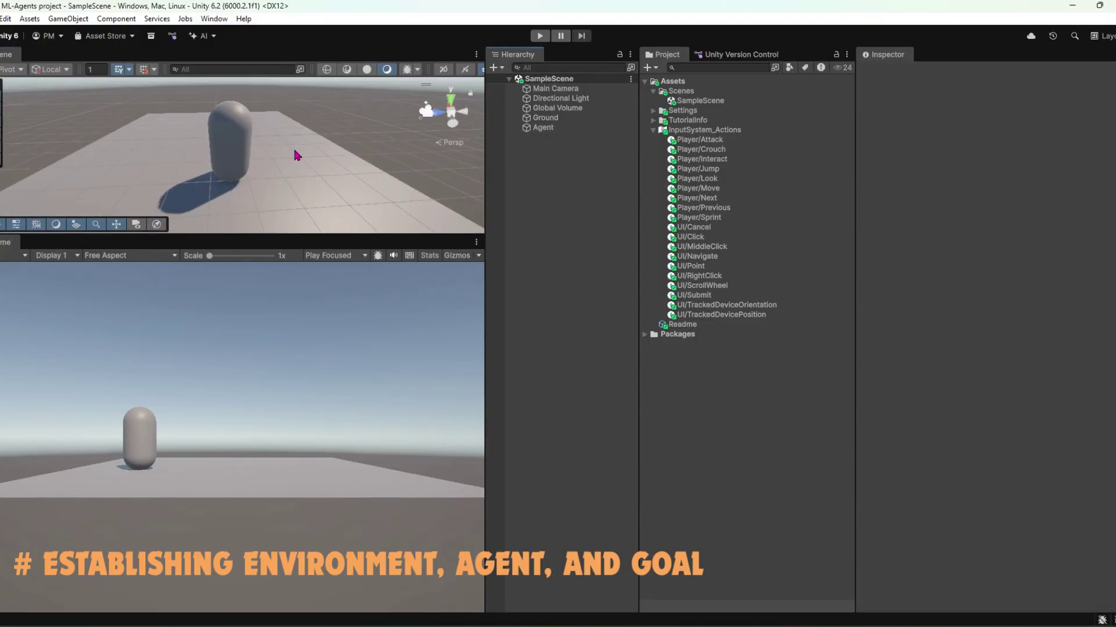
{"action": "left_click_drag", "start_coordinate": [298, 156], "coordinate": [238, 174], "text": "alt"}
{"action": "left_click_drag", "start_coordinate": [237, 234], "coordinate": [239, 324]}
{"action": "left_click", "coordinate": [547, 130]}
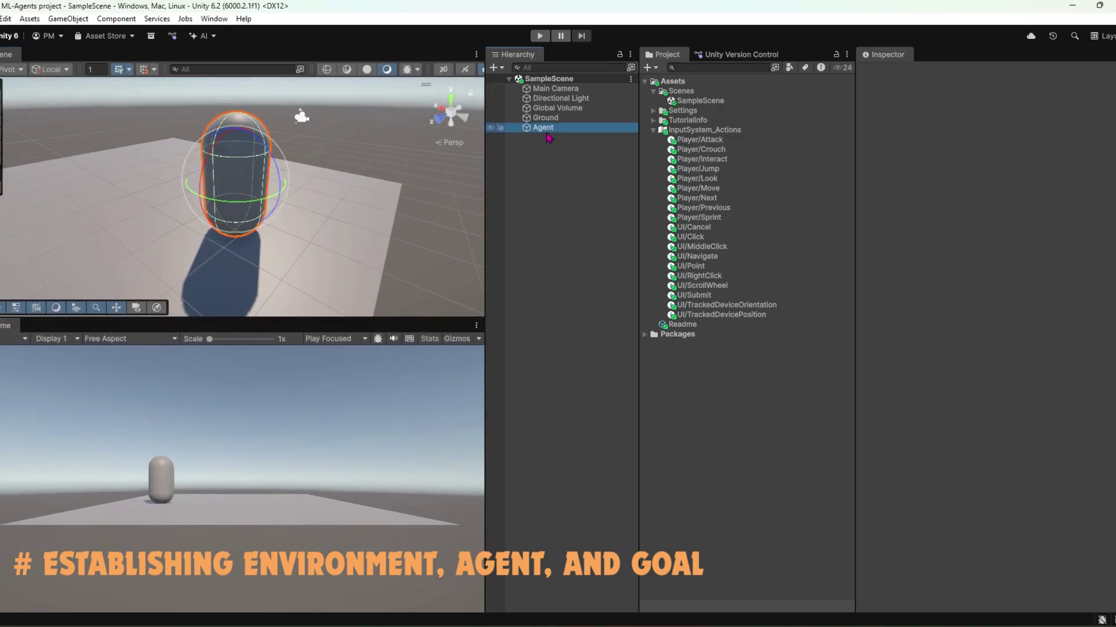
{"action": "right_click", "coordinate": [549, 129]}
{"action": "left_click", "coordinate": [509, 192]}
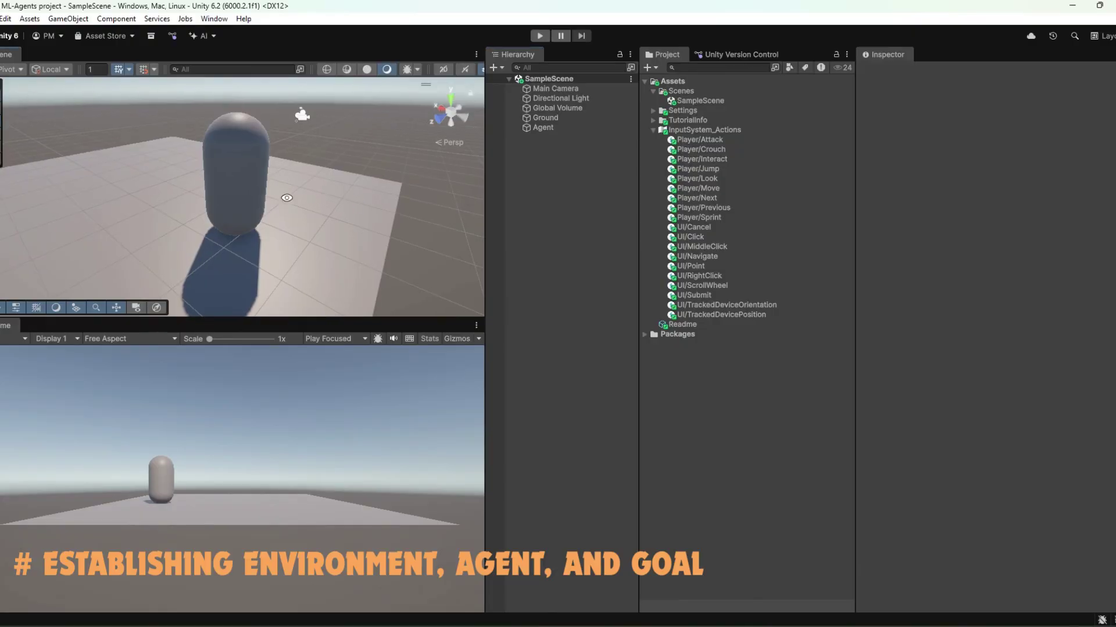
Add a cube under Ground and move it to the front edge at Z 4.397
{"action": "left_click", "coordinate": [545, 118]}
{"action": "right_click", "coordinate": [552, 119]}
{"action": "mouse_move", "coordinate": [620, 386]}
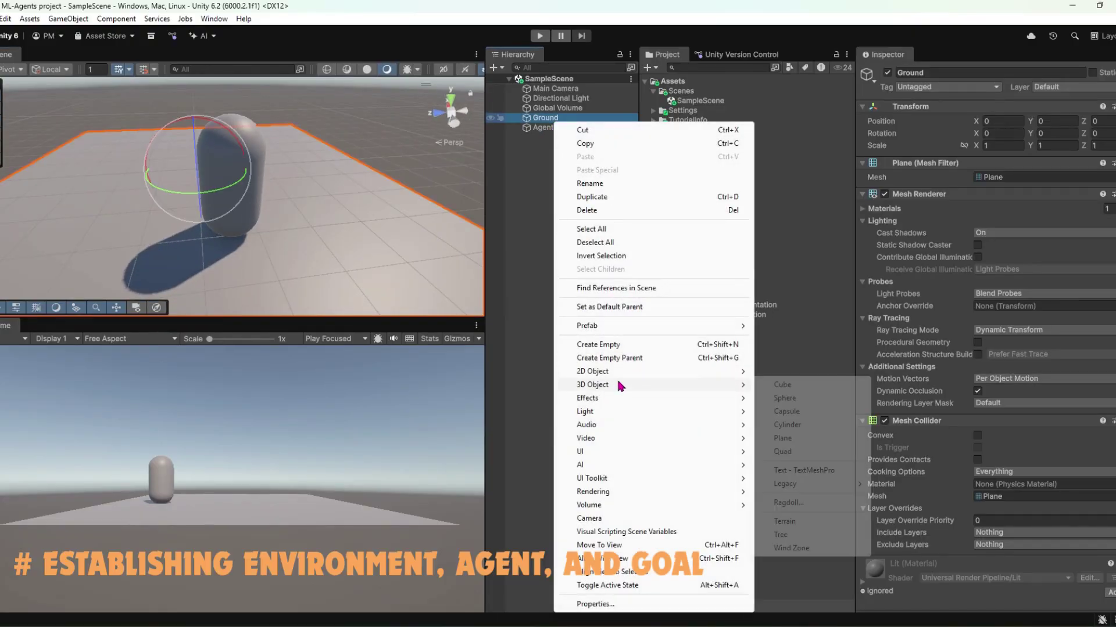
{"action": "left_click", "coordinate": [783, 385]}
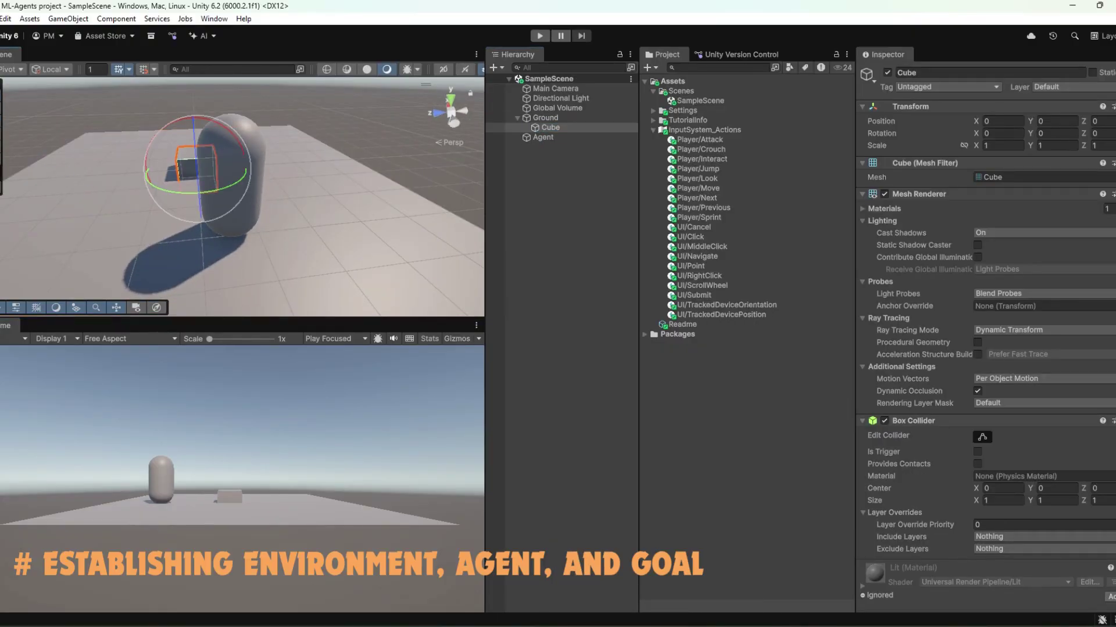
{"action": "key", "text": "w"}
{"action": "left_click_drag", "start_coordinate": [174, 175], "coordinate": [88, 209]}
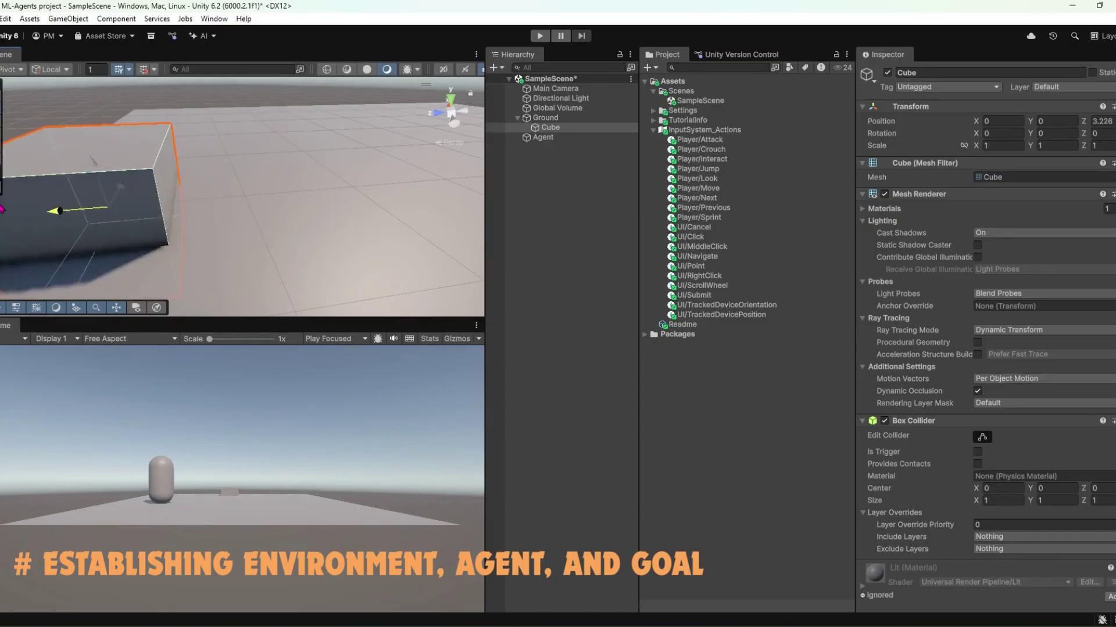
{"action": "mouse_move", "coordinate": [174, 232]}
{"action": "left_mouse_down", "text": "alt"}
{"action": "mouse_move", "coordinate": [280, 228]}
{"action": "mouse_move", "coordinate": [250, 221]}
{"action": "mouse_move", "coordinate": [203, 175]}
{"action": "mouse_move", "coordinate": [277, 185]}
{"action": "mouse_move", "coordinate": [249, 174]}
{"action": "left_mouse_up", "text": "alt"}
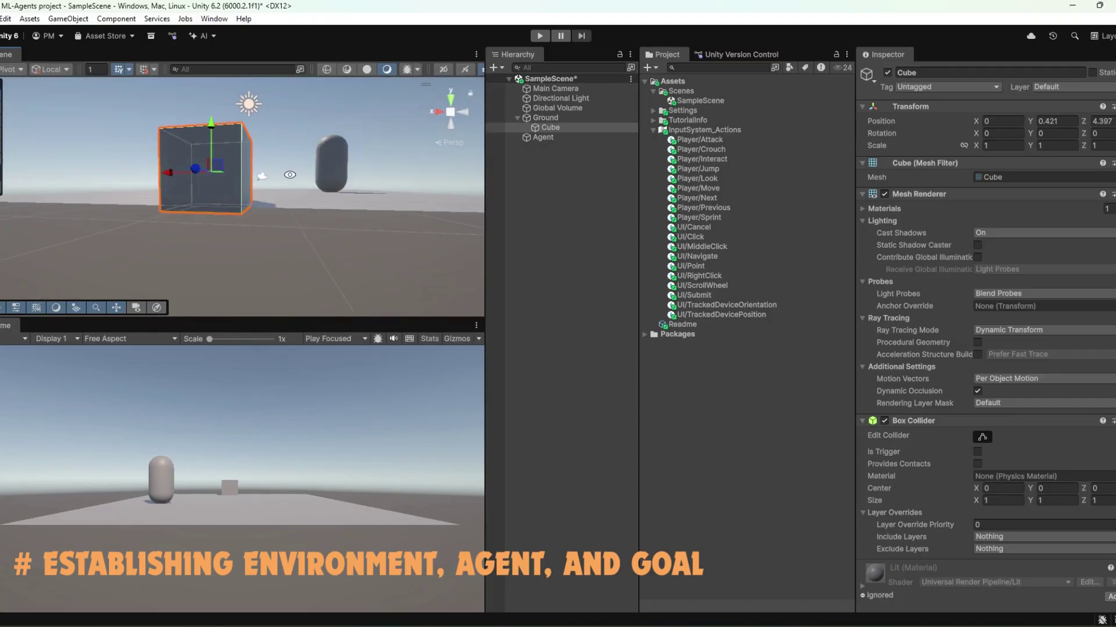
{"action": "mouse_move", "coordinate": [243, 130]}
{"action": "left_mouse_down"}
{"action": "mouse_move", "coordinate": [243, 119]}
{"action": "mouse_move", "coordinate": [161, 229]}
{"action": "left_mouse_up"}
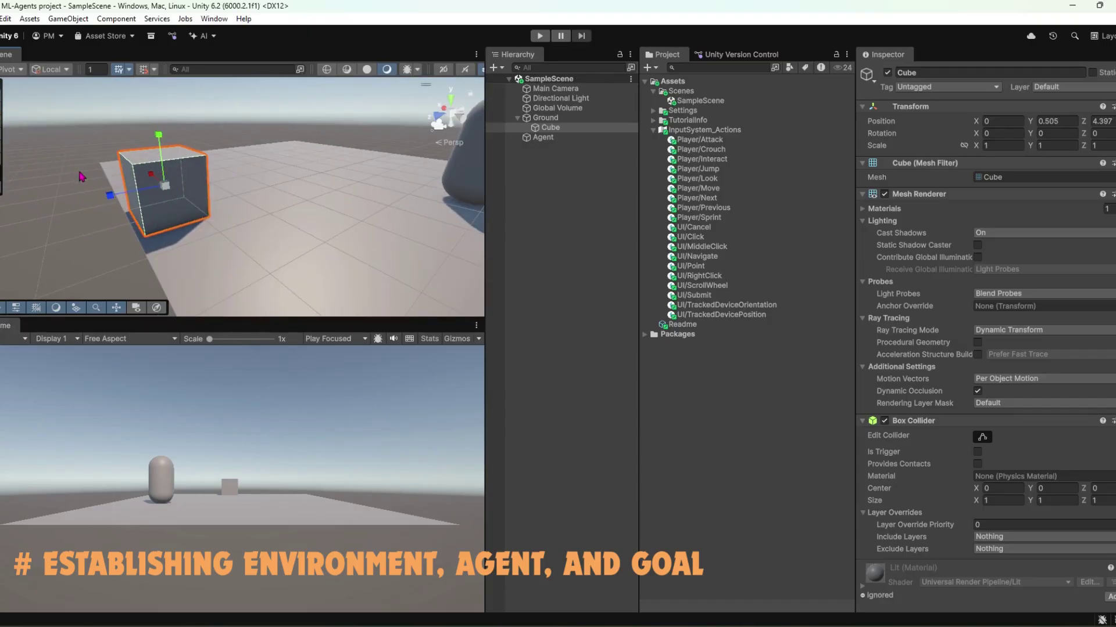
Stretch the cube along X to 9.8105 and duplicate it
{"action": "mouse_move", "coordinate": [81, 177]}
{"action": "left_mouse_down", "text": "alt"}
{"action": "mouse_move", "coordinate": [175, 209]}
{"action": "mouse_move", "coordinate": [1072, 228]}
{"action": "mouse_move", "coordinate": [1009, 261]}
{"action": "left_mouse_up", "text": "alt"}
{"action": "key", "text": "r"}
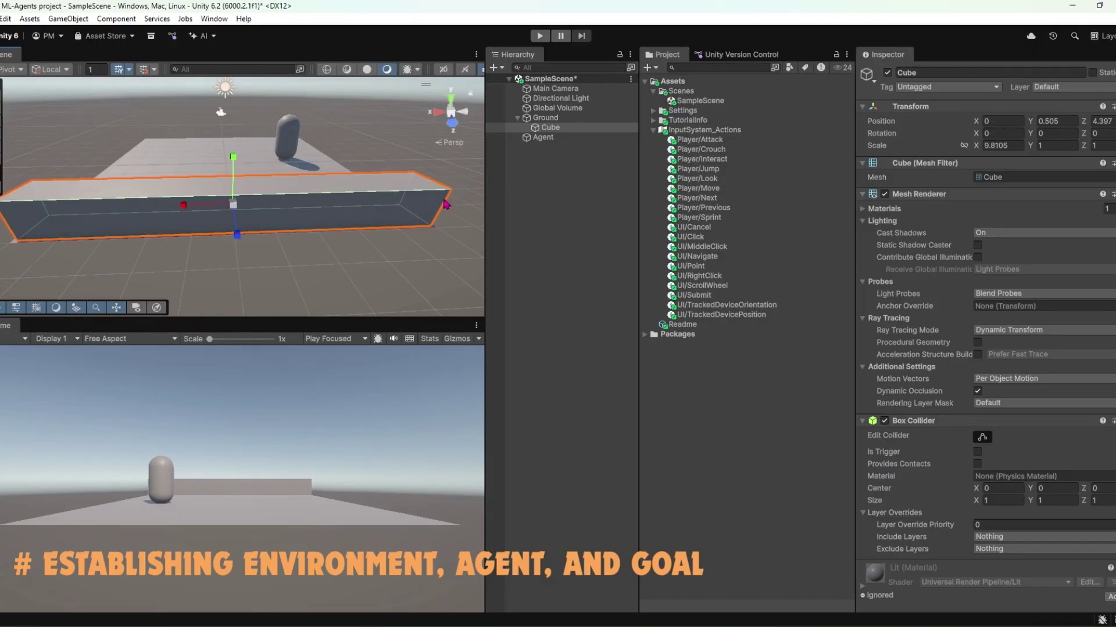
{"action": "mouse_move", "coordinate": [184, 207]}
{"action": "left_mouse_down"}
{"action": "mouse_move", "coordinate": [190, 119]}
{"action": "mouse_move", "coordinate": [154, 165]}
{"action": "left_mouse_up"}
{"action": "key", "text": "ctrl+z"}
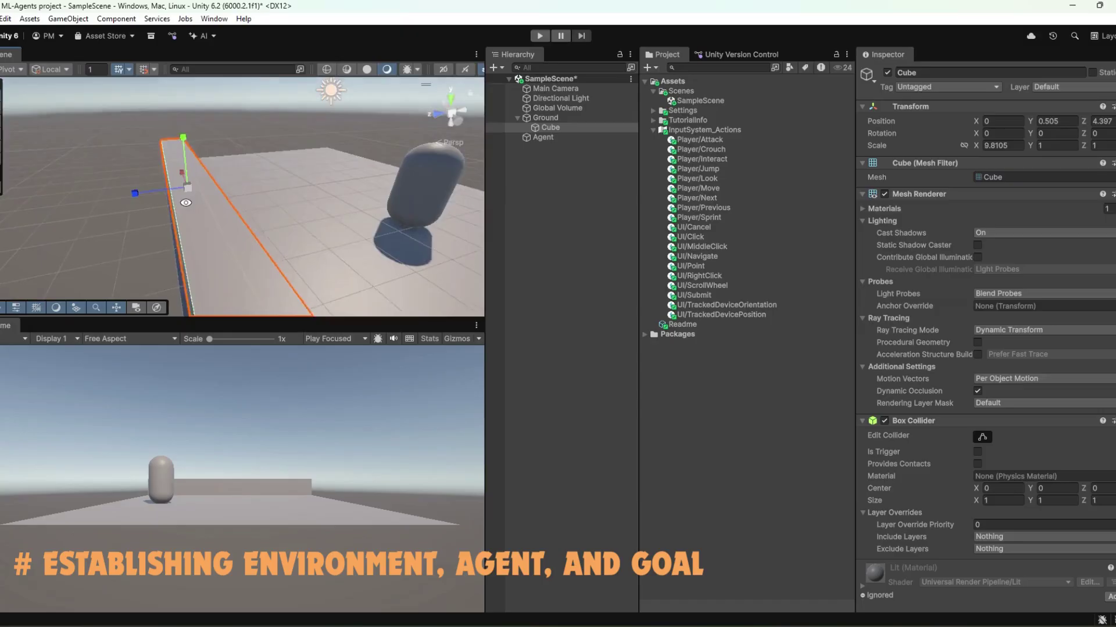
{"action": "left_click_drag", "start_coordinate": [289, 213], "coordinate": [933, 194], "text": "alt"}
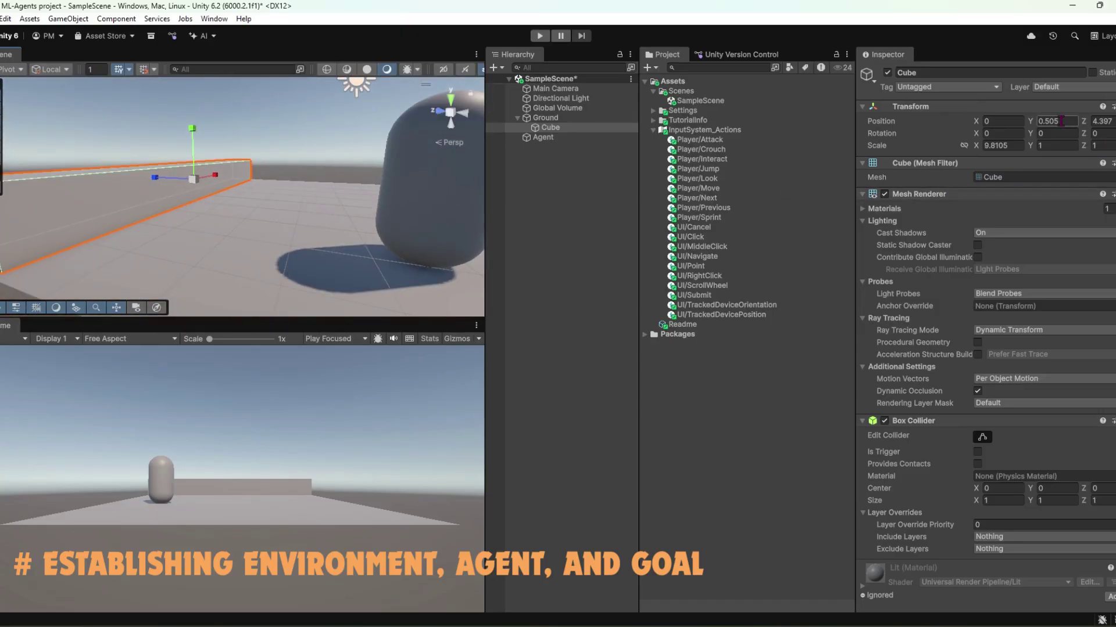
{"action": "scroll", "coordinate": [173, 233], "scroll_direction": "down", "scroll_amount": 5}
{"action": "key", "text": "ctrl+d"}
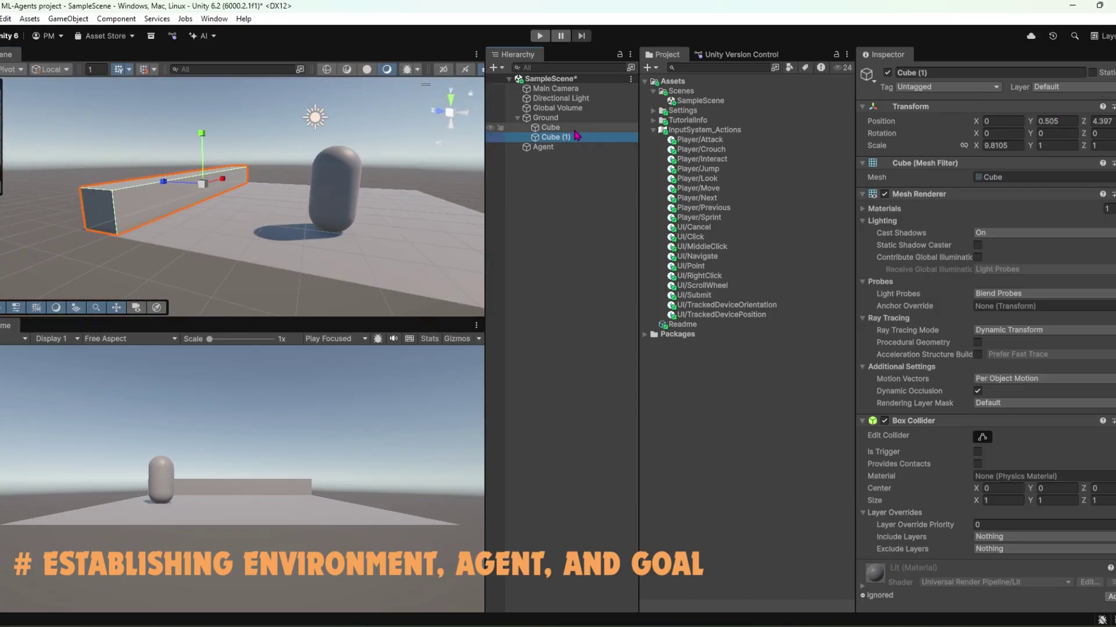
Rename Cube to Wall, delete Cube (1), and make the Wall taller on the ground
{"action": "left_click", "coordinate": [572, 127]}
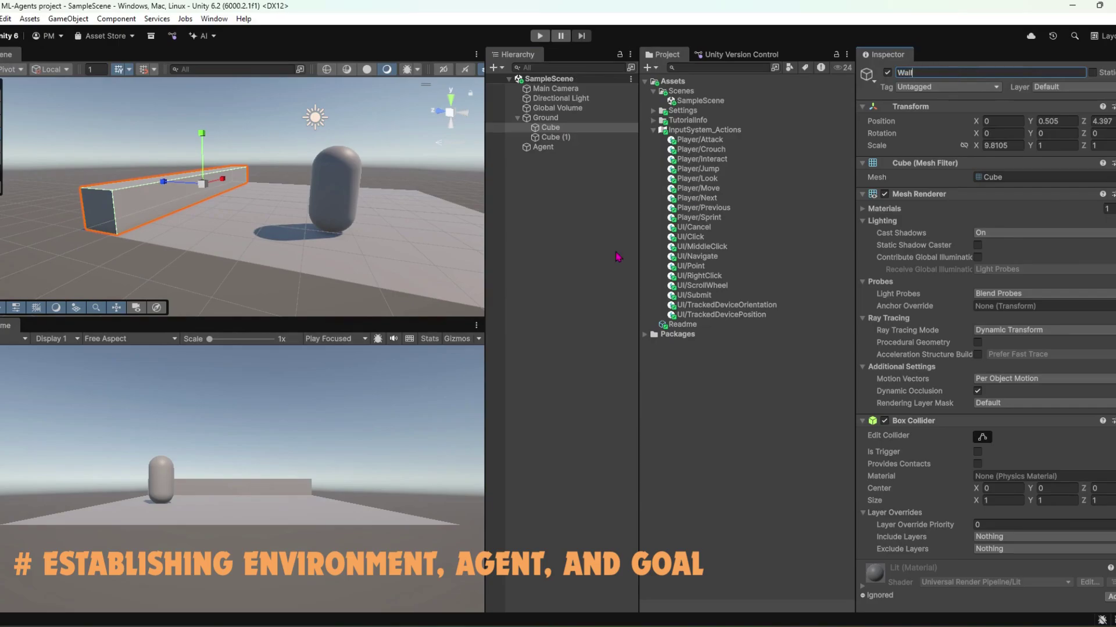
{"action": "left_click", "coordinate": [172, 186]}
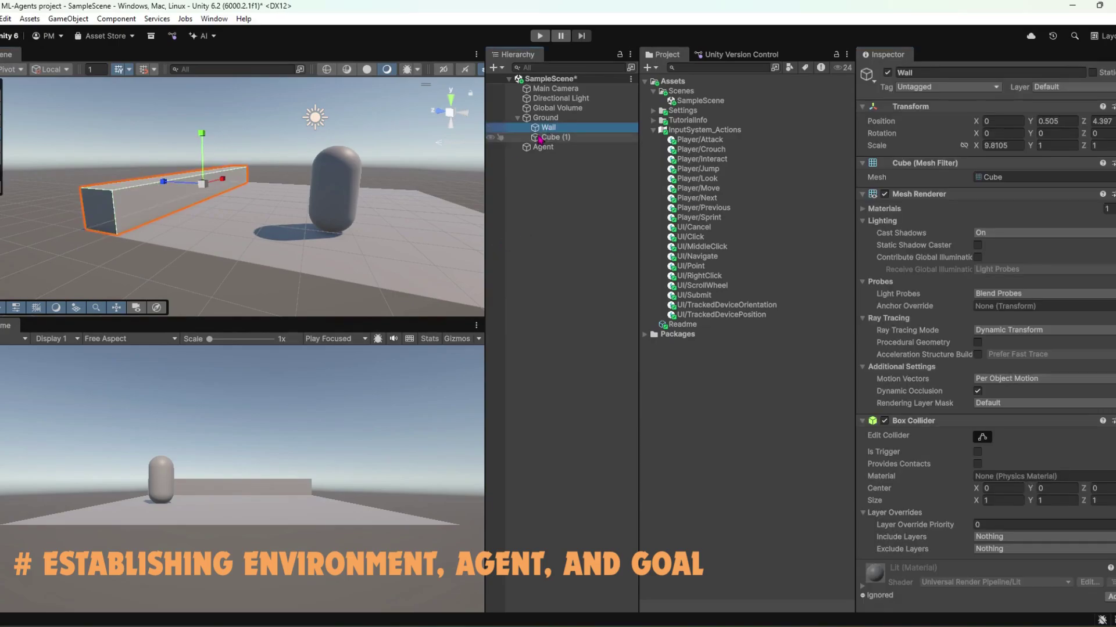
{"action": "key", "text": "Delete"}
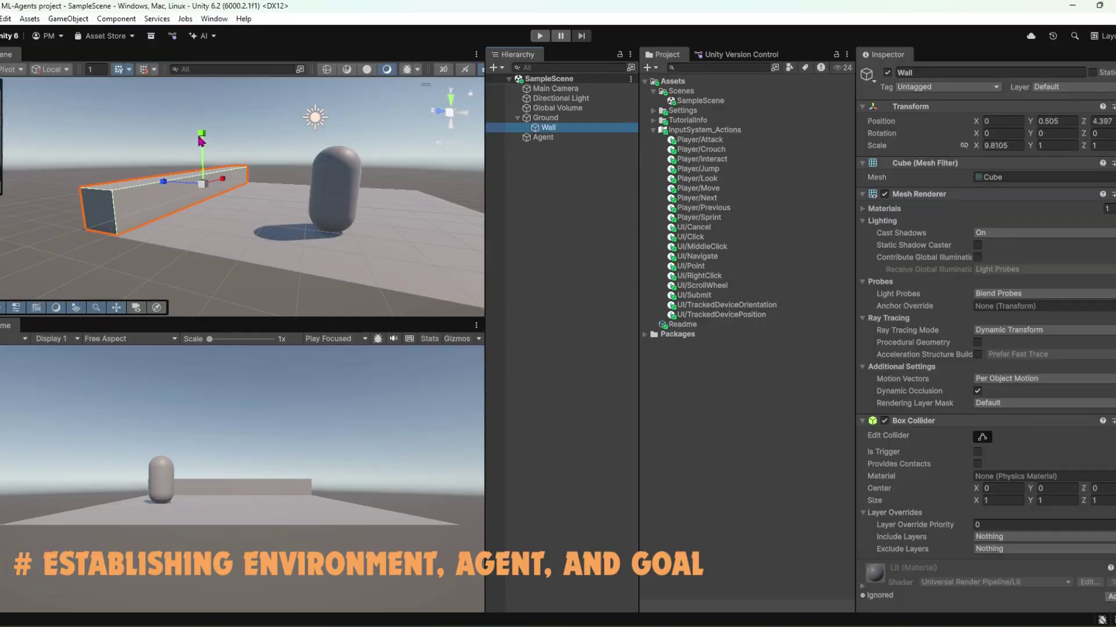
{"action": "left_click_drag", "start_coordinate": [202, 140], "coordinate": [202, 81]}
{"action": "mouse_move", "coordinate": [194, 136]}
{"action": "left_mouse_down"}
{"action": "mouse_move", "coordinate": [201, 115]}
{"action": "mouse_move", "coordinate": [42, 132]}
{"action": "left_mouse_up"}
{"action": "left_click_drag", "start_coordinate": [204, 129], "coordinate": [190, 130]}
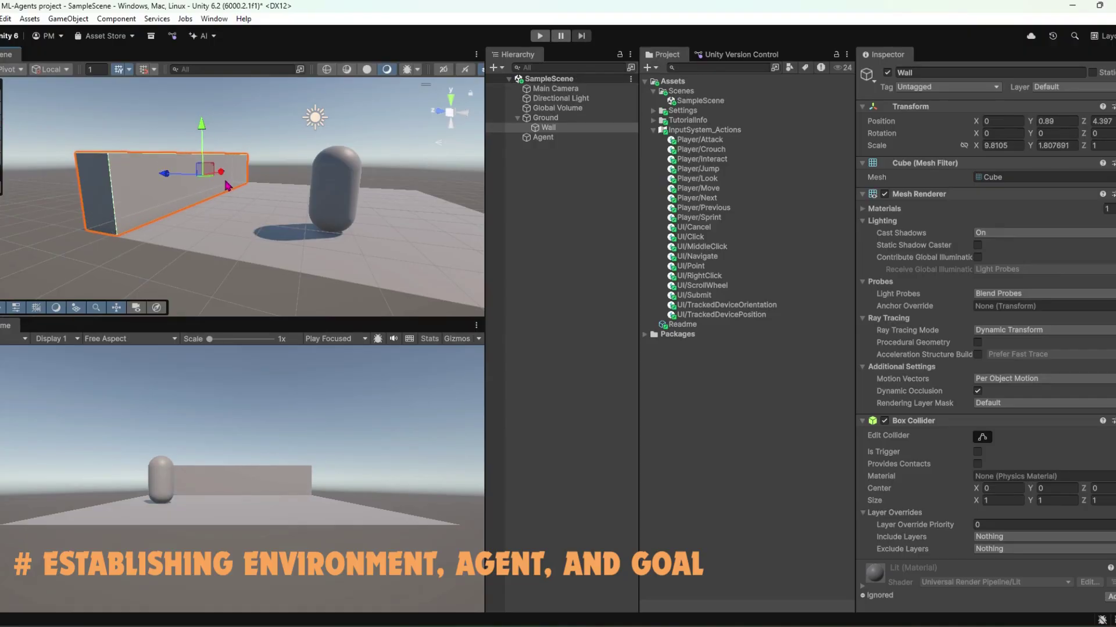
Copy the Wall to the back edge, and another copy rotated 90 on Y to the right side
{"action": "key", "text": "ctrl+d"}
{"action": "mouse_move", "coordinate": [186, 188]}
{"action": "left_mouse_down"}
{"action": "mouse_move", "coordinate": [420, 198]}
{"action": "mouse_move", "coordinate": [384, 223]}
{"action": "left_mouse_up"}
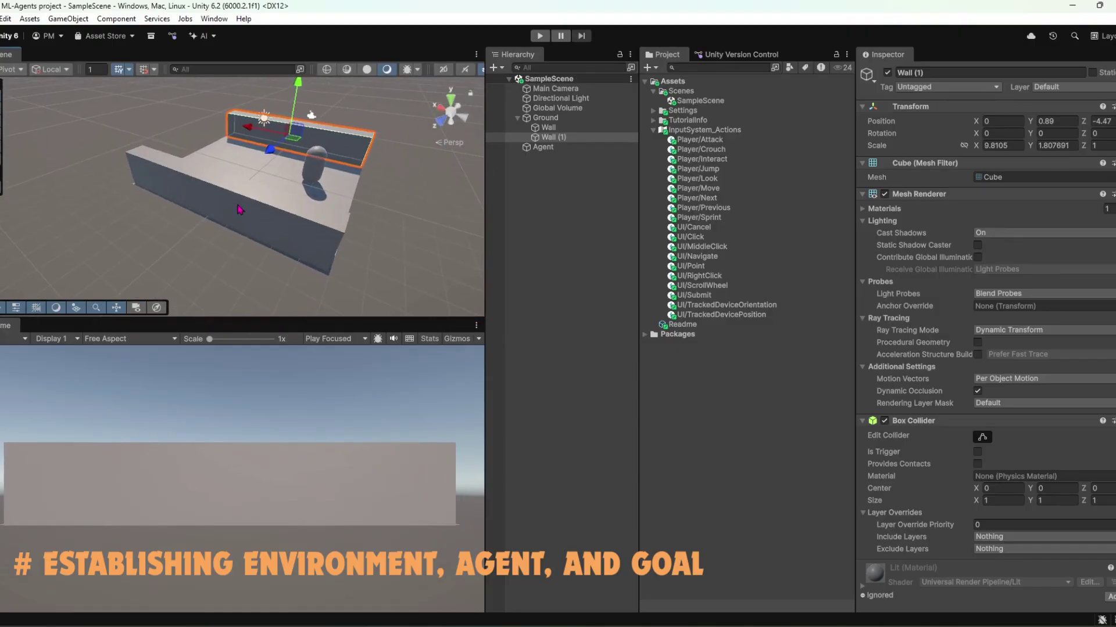
{"action": "key", "text": "ctrl+d"}
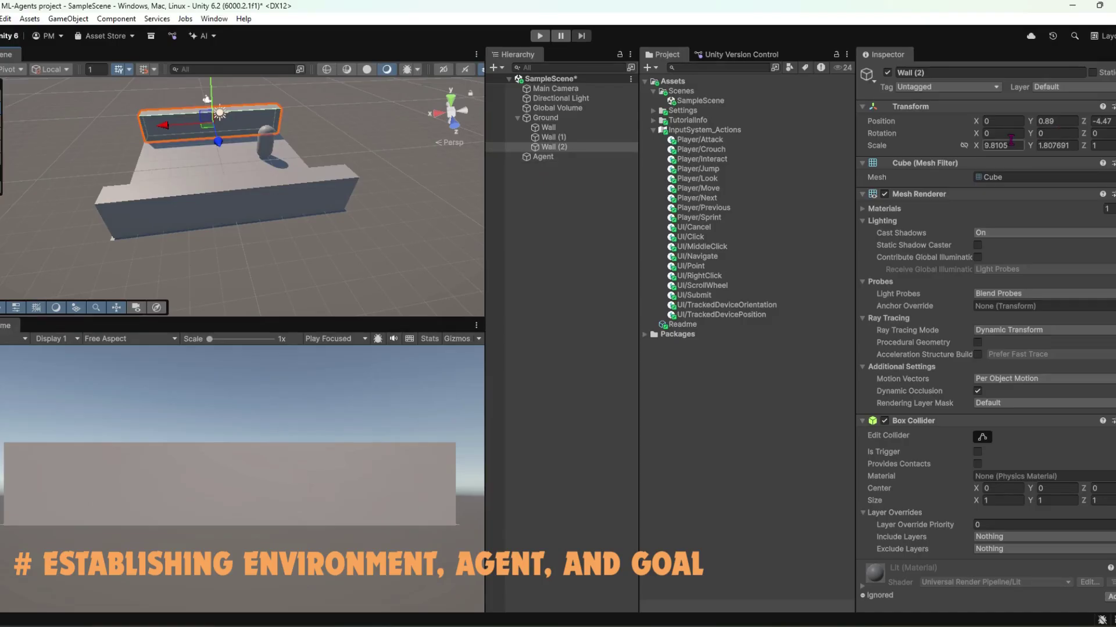
{"action": "type", "text": "90"}
{"action": "key", "text": "BackSpace"}
{"action": "key", "text": "BackSpace"}
{"action": "type", "text": "0"}
{"action": "type", "text": "90"}
{"action": "left_click_drag", "start_coordinate": [123, 102], "coordinate": [157, 178], "text": "alt"}
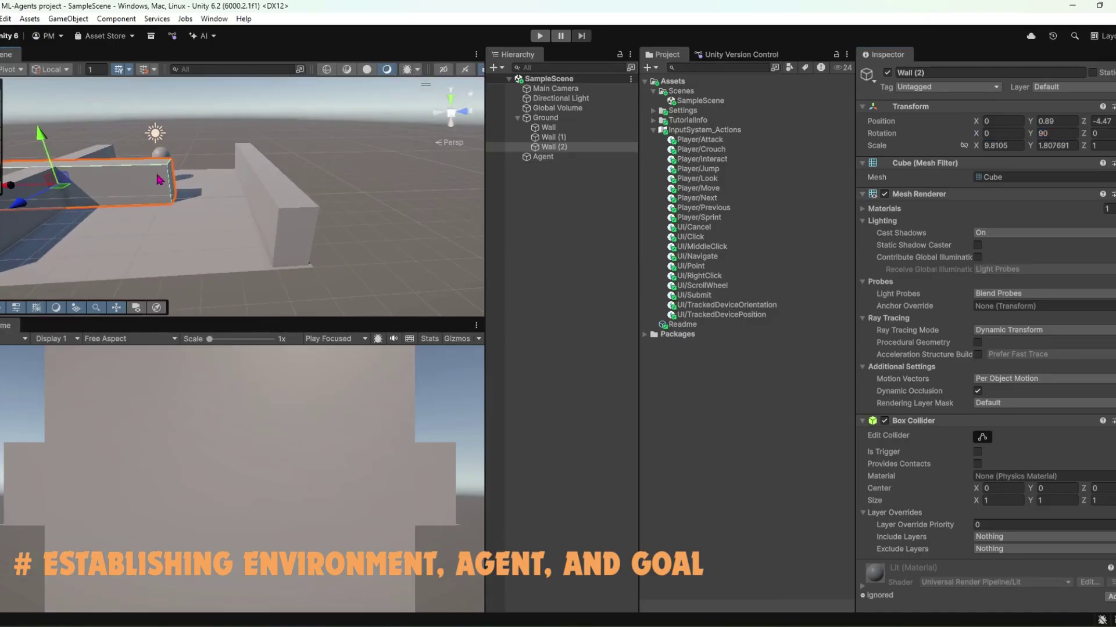
{"action": "left_click_drag", "start_coordinate": [235, 273], "coordinate": [244, 301]}
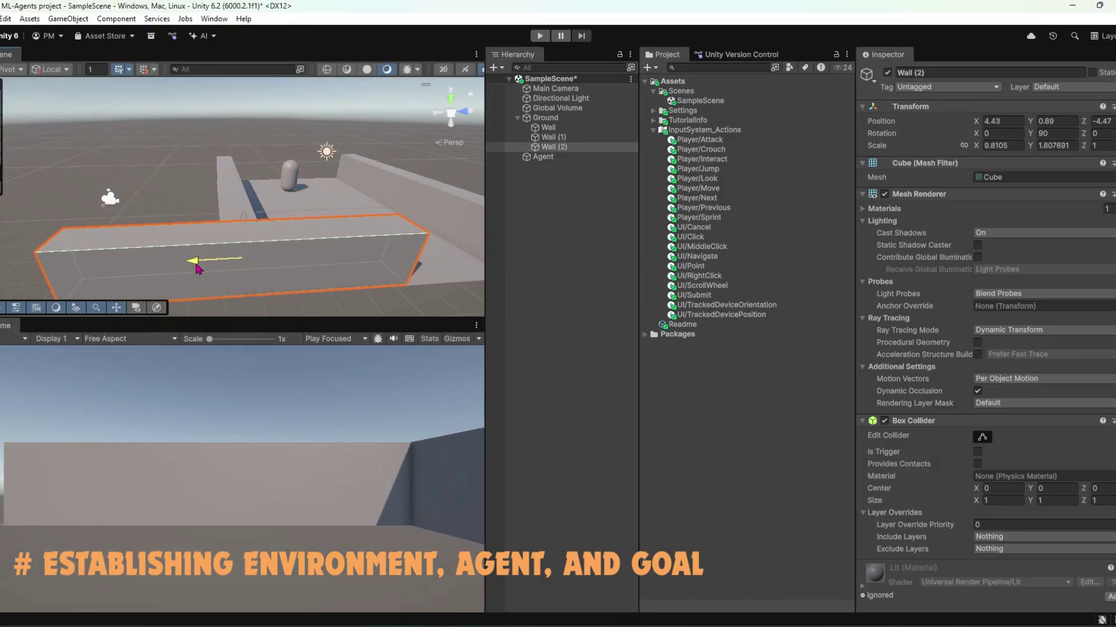
{"action": "left_click_drag", "start_coordinate": [196, 269], "coordinate": [349, 269]}
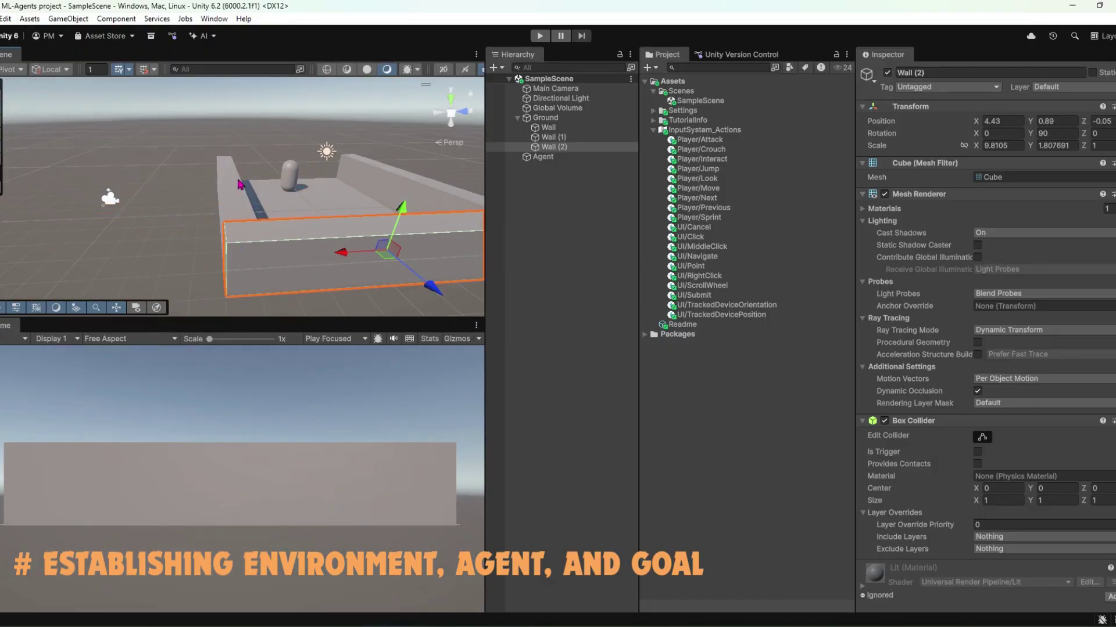
Duplicate the side wall onto the left side and save the scene
{"action": "left_click_drag", "start_coordinate": [240, 185], "coordinate": [221, 145], "text": "alt"}
{"action": "key", "text": "ctrl+d"}
{"action": "mouse_move", "coordinate": [354, 174]}
{"action": "left_mouse_down"}
{"action": "mouse_move", "coordinate": [191, 200]}
{"action": "mouse_move", "coordinate": [273, 197]}
{"action": "mouse_move", "coordinate": [250, 201]}
{"action": "left_mouse_up"}
{"action": "scroll", "coordinate": [268, 195], "scroll_direction": "down", "scroll_amount": 5}
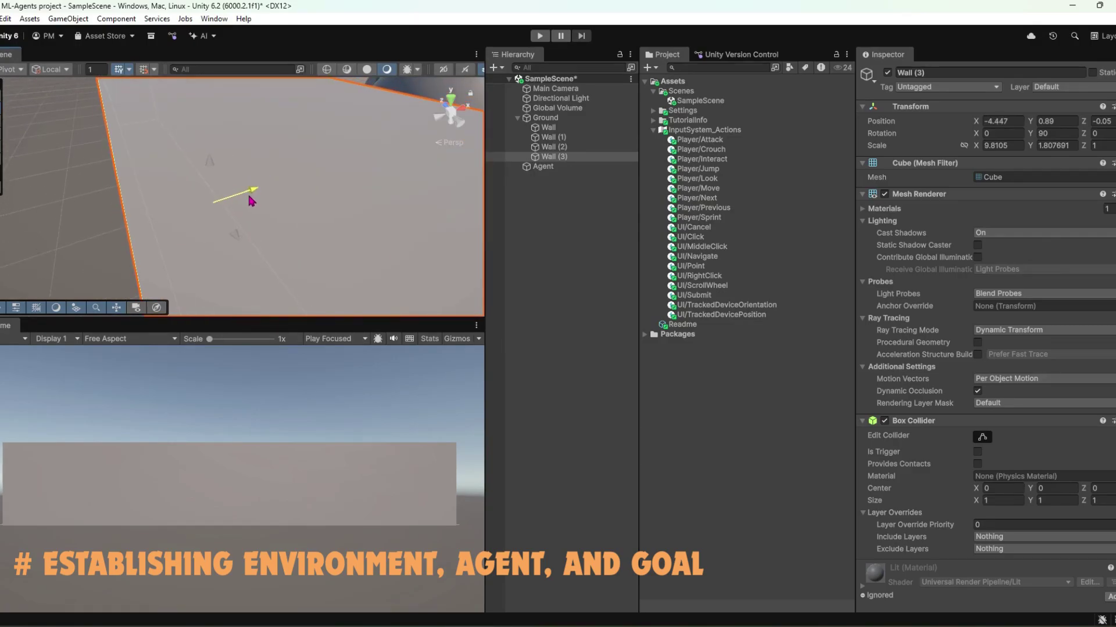
{"action": "key", "text": "ctrl+s"}
{"action": "scroll", "coordinate": [250, 201], "scroll_direction": "up", "scroll_amount": 10}
Raise the Main Camera to Y 3.75 to overlook the walled arena
{"action": "left_click_drag", "start_coordinate": [321, 158], "coordinate": [87, 169], "text": "alt"}
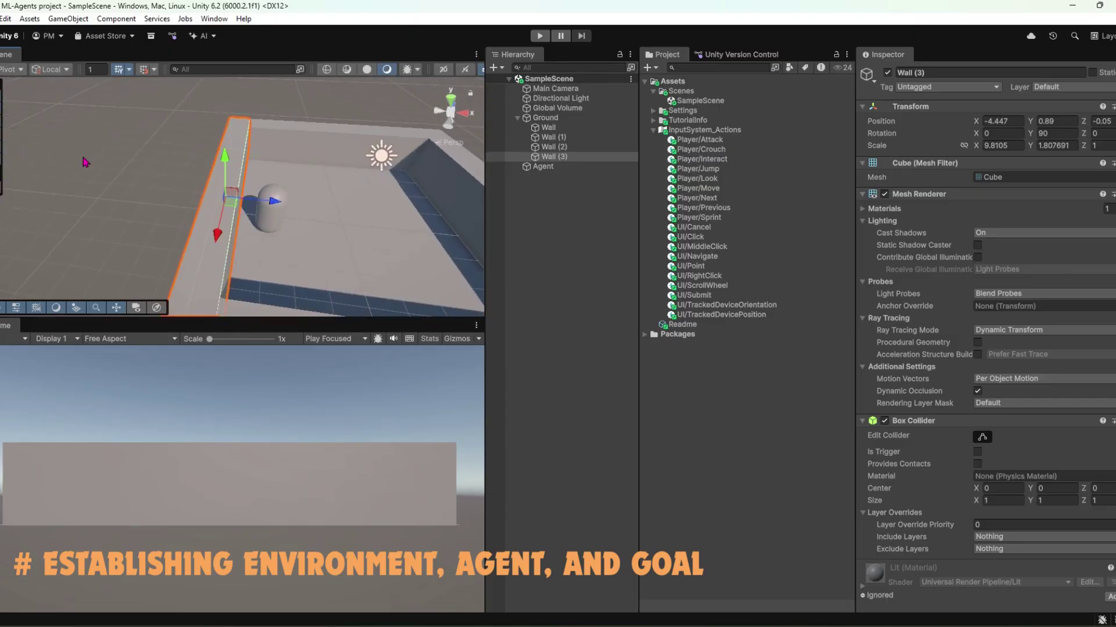
{"action": "key", "text": "f"}
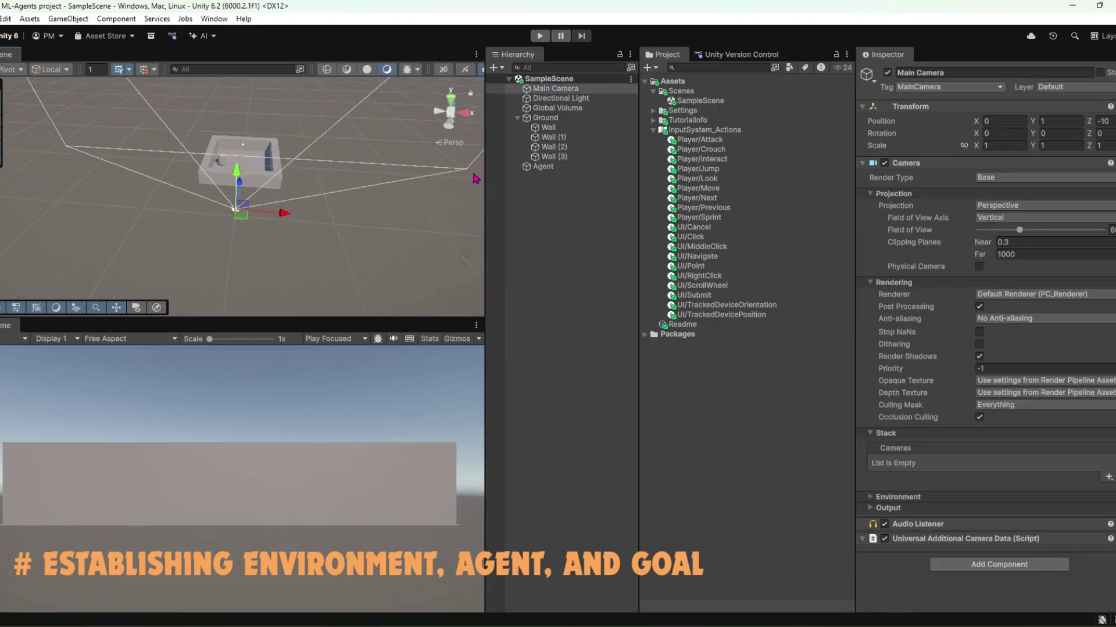
{"action": "left_click_drag", "start_coordinate": [233, 160], "coordinate": [247, 137]}
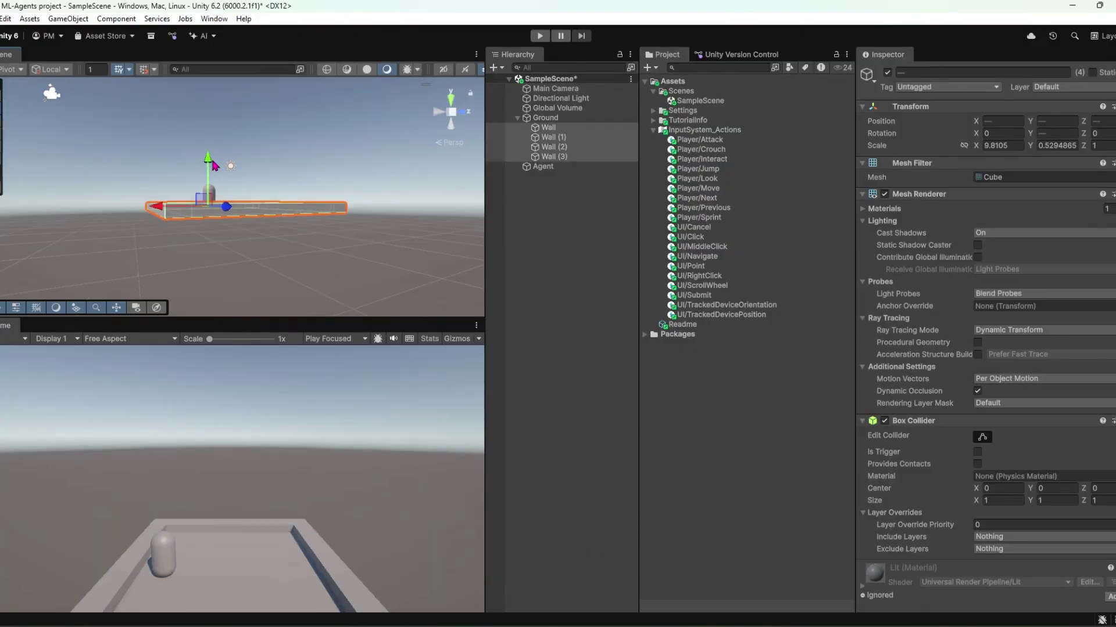
{"action": "left_click", "coordinate": [597, 278]}
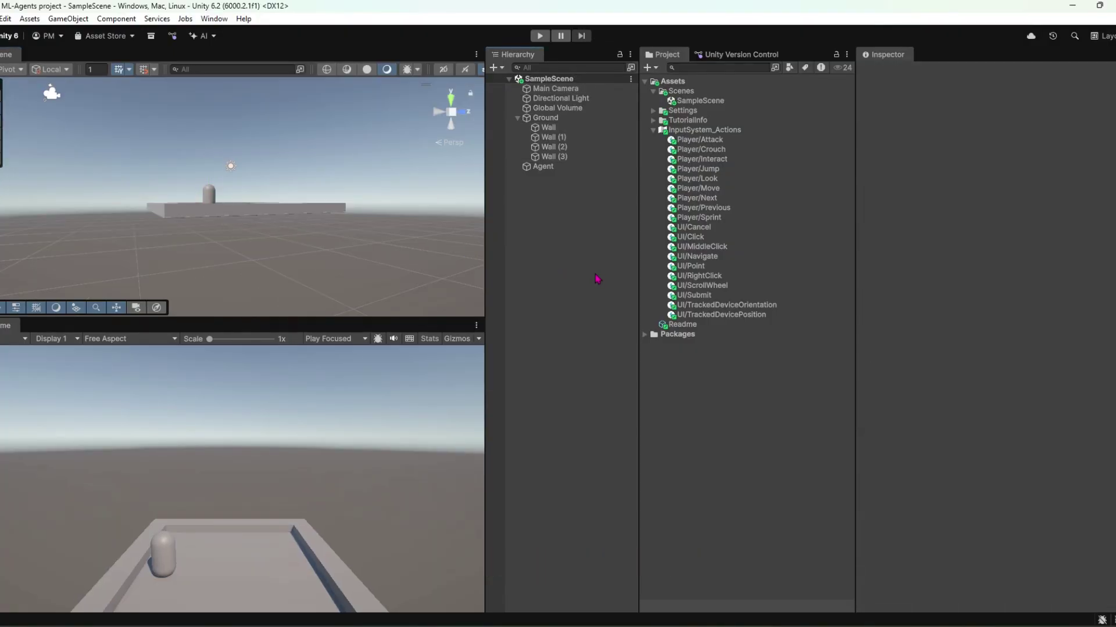
{"action": "double_click", "coordinate": [542, 166]}
Add a sphere under Agent, placed at the capsule's front and scaled down as an eye
{"action": "right_click", "coordinate": [547, 167]}
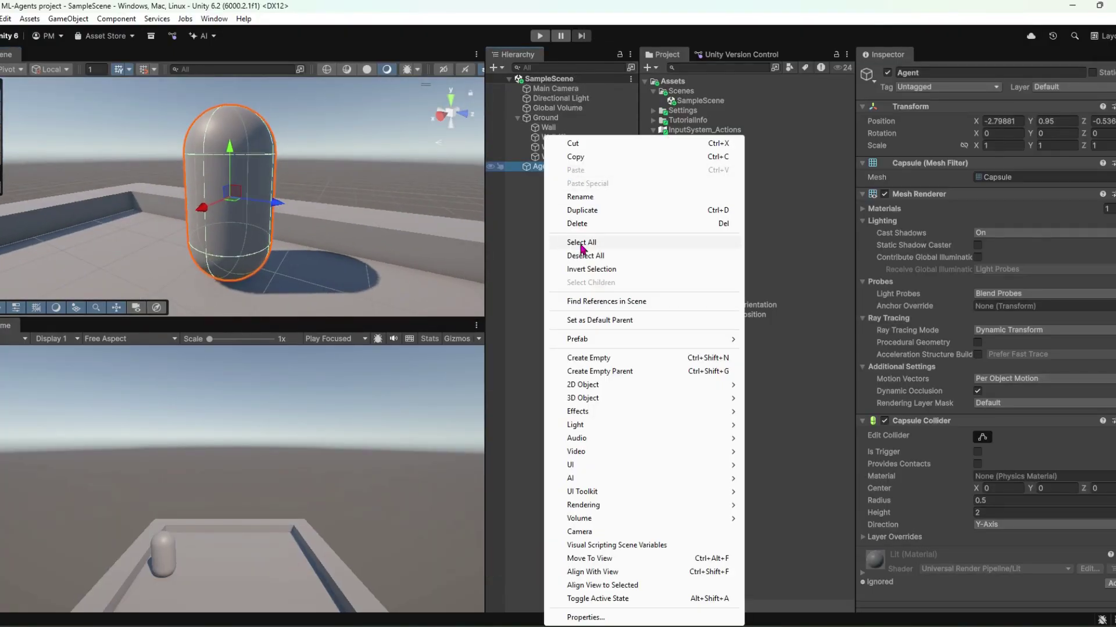
{"action": "mouse_move", "coordinate": [716, 401]}
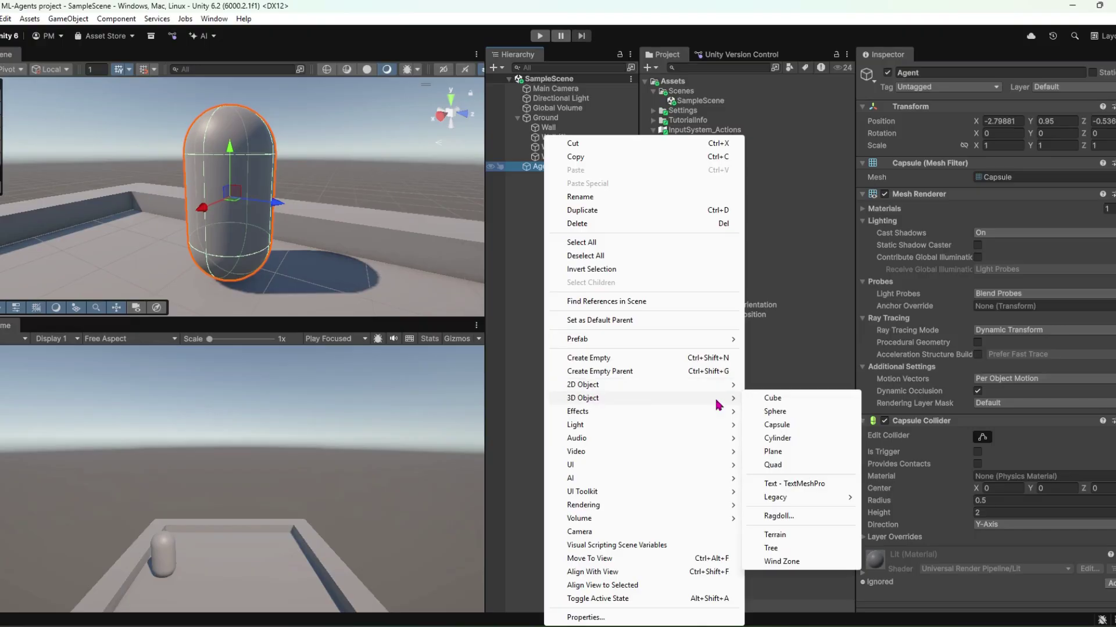
{"action": "left_click", "coordinate": [775, 411]}
{"action": "mouse_move", "coordinate": [278, 202]}
{"action": "left_mouse_down"}
{"action": "mouse_move", "coordinate": [313, 207]}
{"action": "mouse_move", "coordinate": [246, 214]}
{"action": "left_mouse_up"}
{"action": "key", "text": "r"}
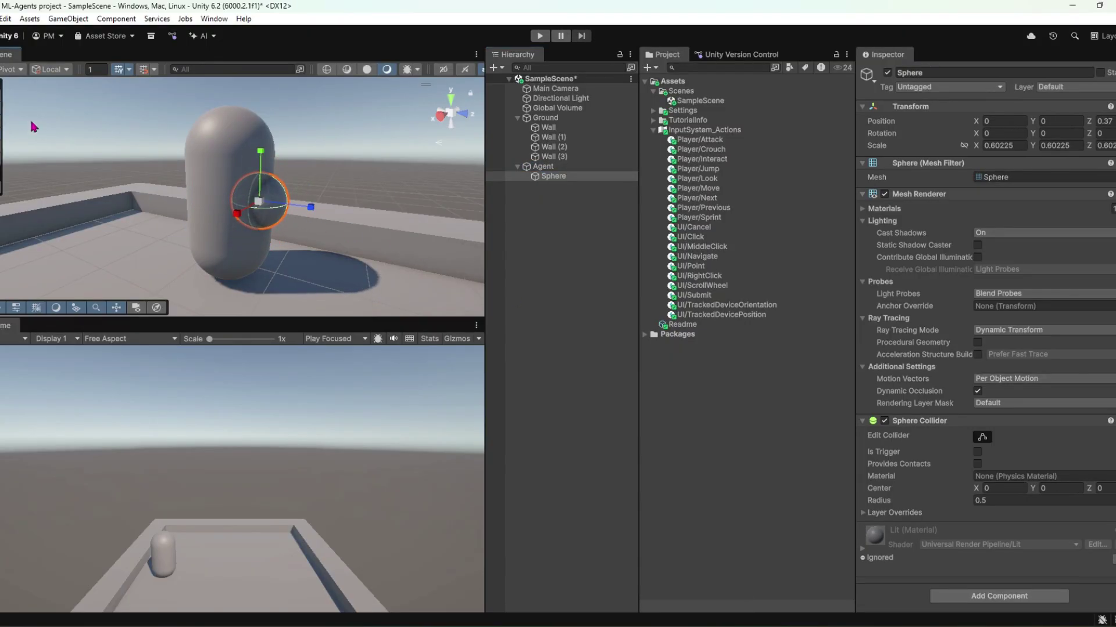
{"action": "left_click", "coordinate": [570, 232]}
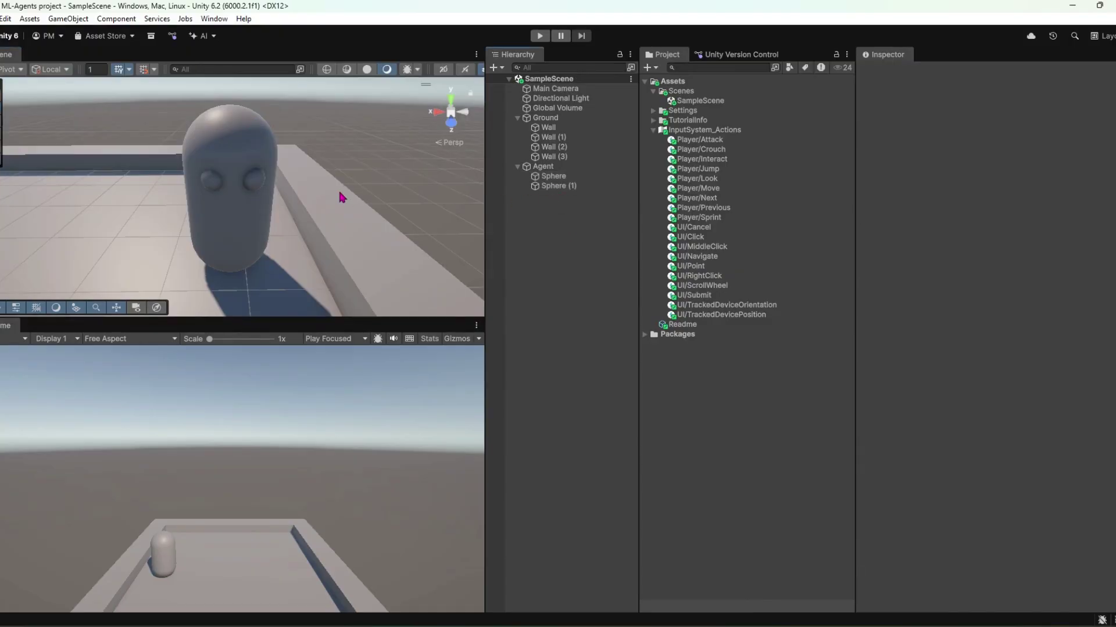
{"action": "right_click_drag", "start_coordinate": [341, 192], "coordinate": [244, 165]}
{"action": "scroll", "coordinate": [244, 165], "scroll_direction": "up", "scroll_amount": 3}
Nudge the second eye sphere onto the capsule's face and save the scene
{"action": "left_click", "coordinate": [269, 142]}
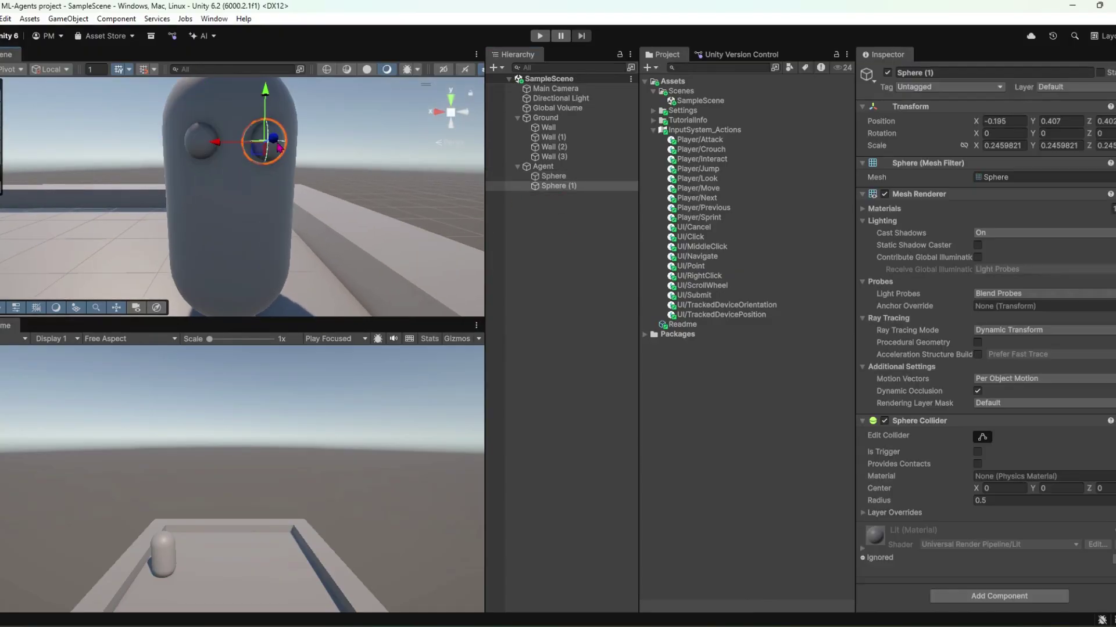
{"action": "left_click", "coordinate": [244, 203]}
{"action": "key", "text": "ctrl+s"}
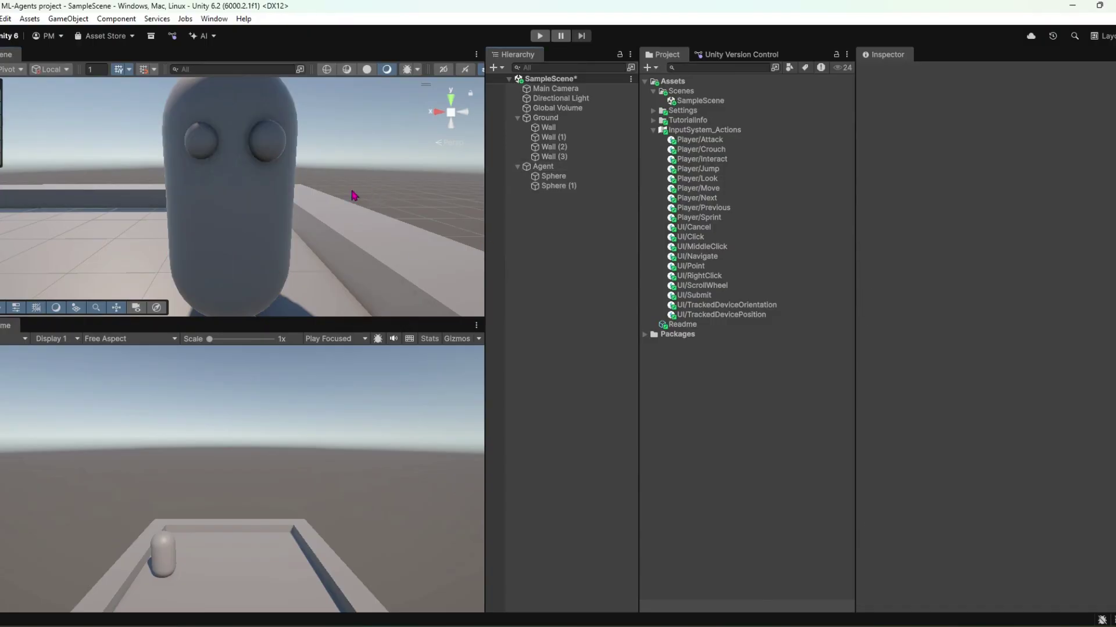
{"action": "mouse_move", "coordinate": [356, 192]}
{"action": "right_mouse_down"}
{"action": "mouse_move", "coordinate": [381, 264]}
{"action": "mouse_move", "coordinate": [433, 307]}
{"action": "right_mouse_up"}
{"action": "left_click", "coordinate": [312, 199]}
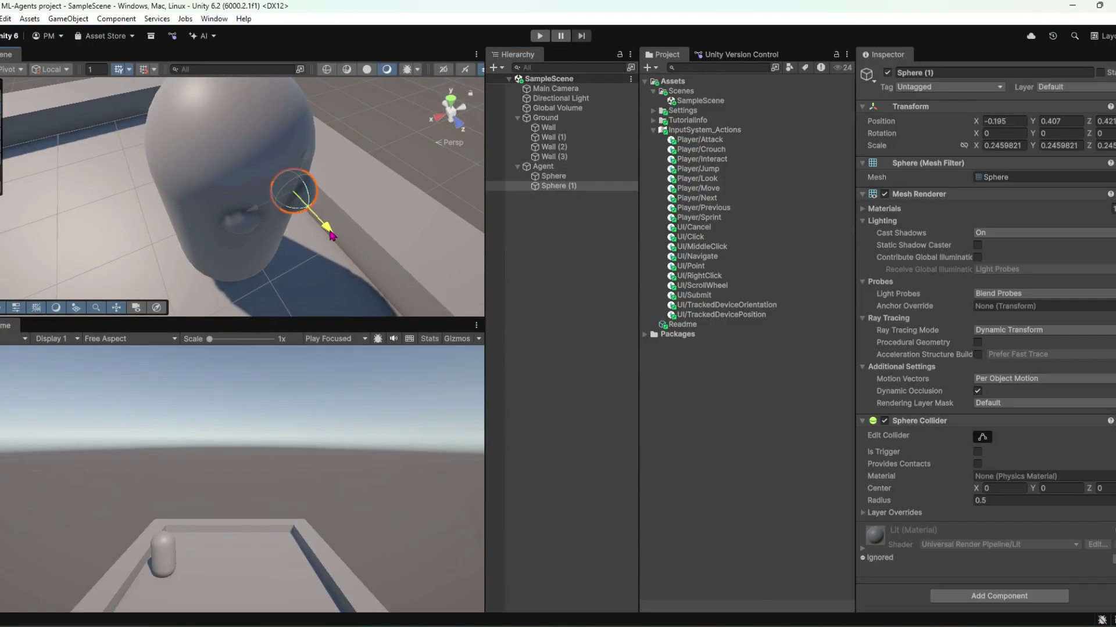
{"action": "left_click", "coordinate": [329, 232]}
{"action": "key", "text": "ctrl+s"}
{"action": "mouse_move", "coordinate": [318, 234]}
{"action": "right_mouse_down"}
{"action": "mouse_move", "coordinate": [108, 231]}
{"action": "mouse_move", "coordinate": [269, 200]}
{"action": "right_mouse_up"}
{"action": "left_click", "coordinate": [269, 200]}
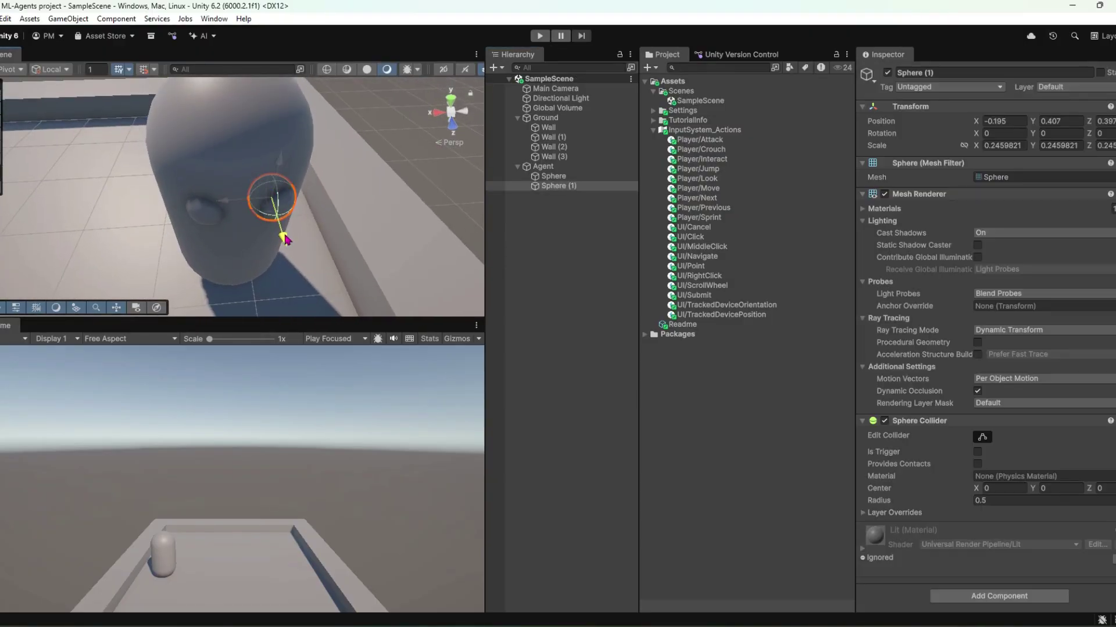
{"action": "left_click_drag", "start_coordinate": [284, 234], "coordinate": [287, 238]}
{"action": "mouse_move", "coordinate": [287, 238]}
{"action": "right_mouse_down"}
{"action": "mouse_move", "coordinate": [350, 249]}
{"action": "mouse_move", "coordinate": [264, 254]}
{"action": "mouse_move", "coordinate": [273, 249]}
{"action": "right_mouse_up"}
{"action": "left_click", "coordinate": [350, 249]}
{"action": "key", "text": "ctrl+s"}
Add a cube under Agent and flatten it to about 0.412 by 0.112 below the eyes
{"action": "right_click", "coordinate": [557, 167]}
{"action": "mouse_move", "coordinate": [657, 398]}
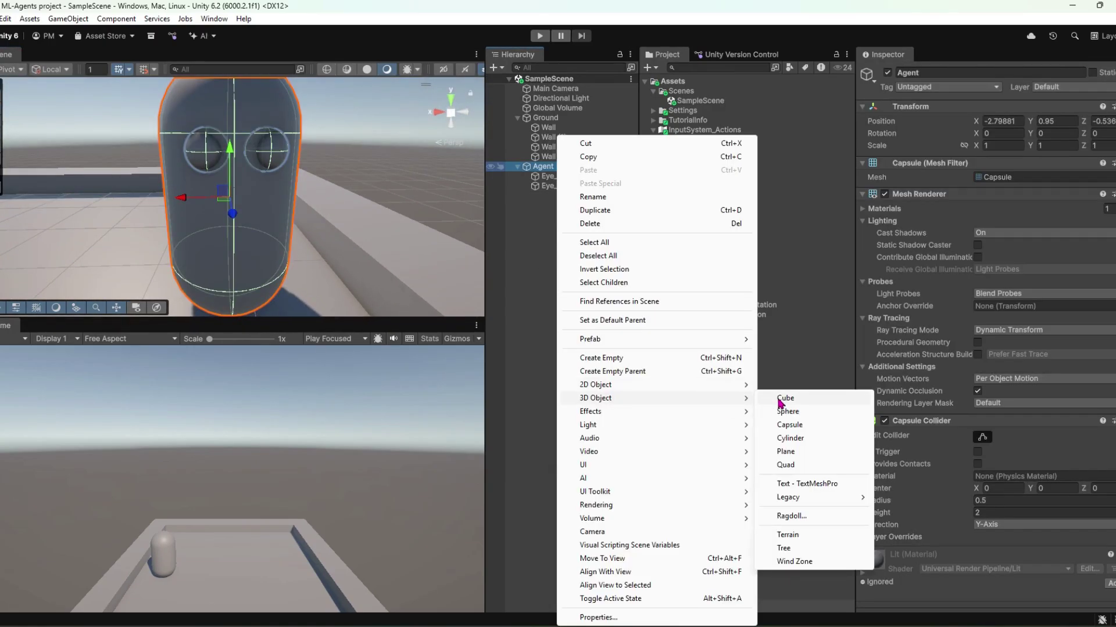
{"action": "left_click", "coordinate": [785, 398]}
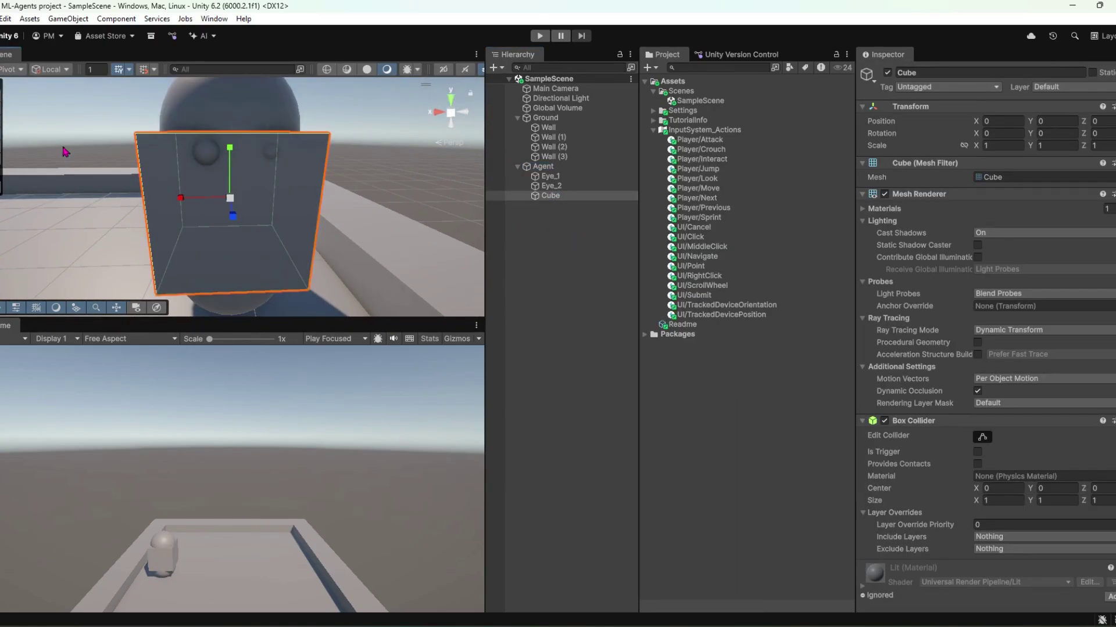
{"action": "mouse_move", "coordinate": [229, 198]}
{"action": "left_mouse_down"}
{"action": "mouse_move", "coordinate": [223, 216]}
{"action": "mouse_move", "coordinate": [306, 219]}
{"action": "mouse_move", "coordinate": [356, 195]}
{"action": "mouse_move", "coordinate": [363, 229]}
{"action": "left_mouse_up"}
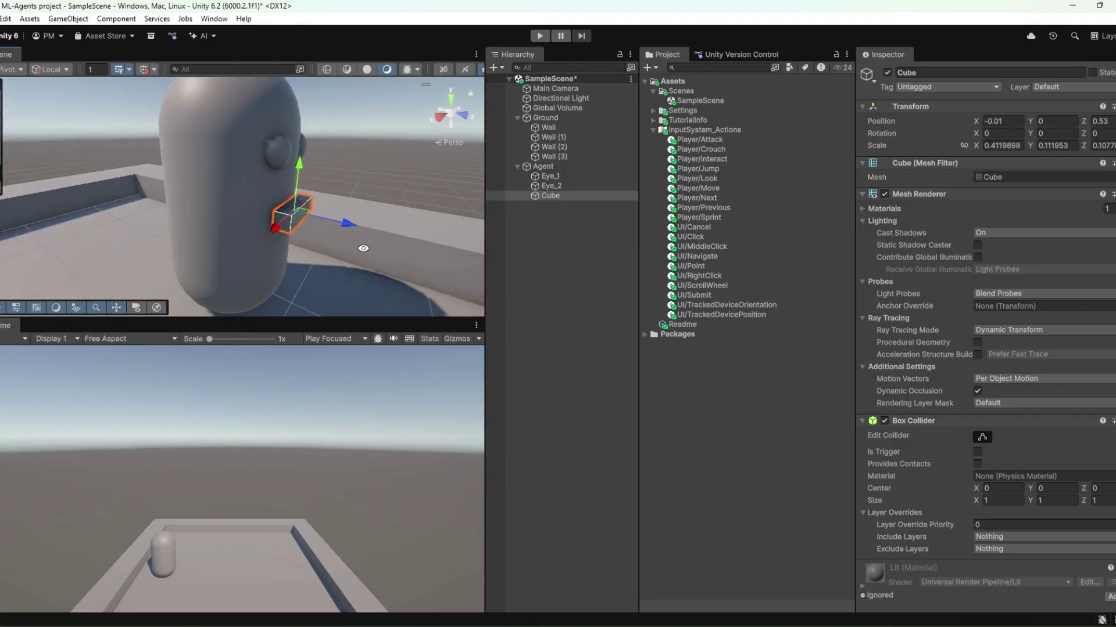
{"action": "left_click", "coordinate": [348, 230]}
{"action": "mouse_move", "coordinate": [348, 230]}
{"action": "left_mouse_down", "text": "alt"}
{"action": "mouse_move", "coordinate": [320, 229]}
{"action": "mouse_move", "coordinate": [617, 269]}
{"action": "left_mouse_up", "text": "alt"}
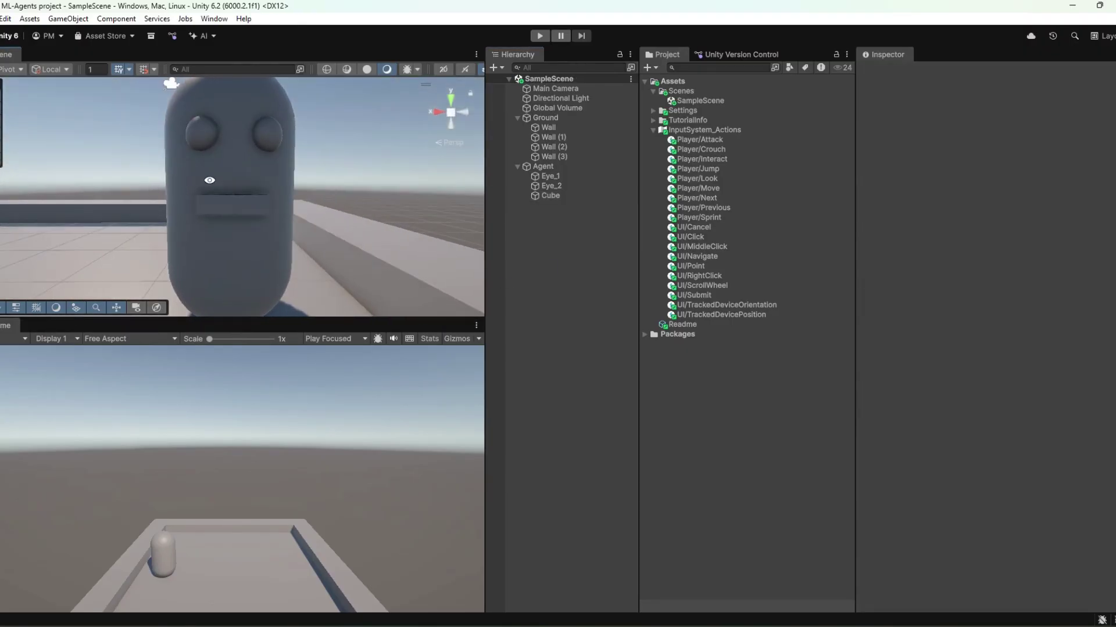
Rename the flattened cube to Mouth
{"action": "left_click", "coordinate": [549, 196]}
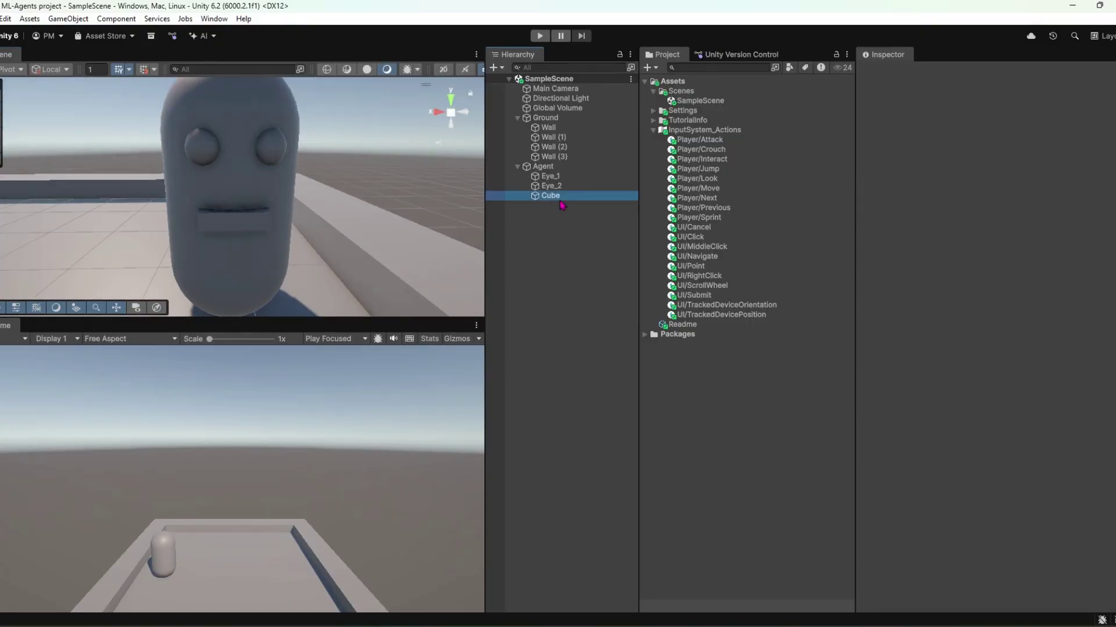
{"action": "left_click", "coordinate": [991, 75]}
{"action": "type", "text": "Mouth"}
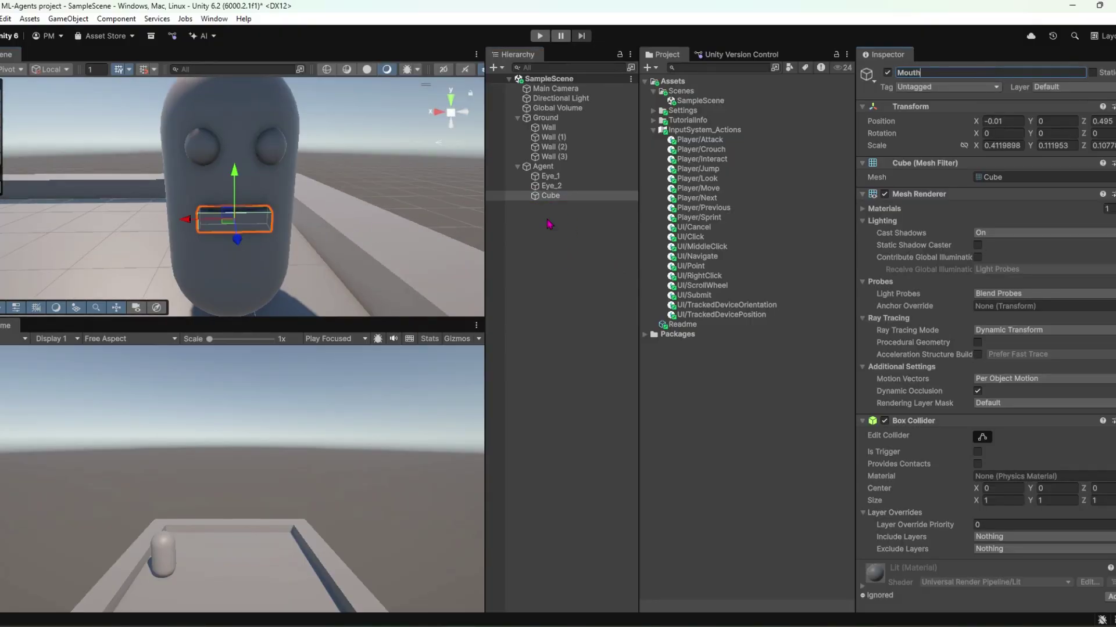
{"action": "left_click", "coordinate": [549, 224]}
{"action": "mouse_move", "coordinate": [360, 209]}
{"action": "left_mouse_down", "text": "alt"}
{"action": "mouse_move", "coordinate": [336, 192]}
{"action": "mouse_move", "coordinate": [324, 216]}
{"action": "mouse_move", "coordinate": [341, 213]}
{"action": "mouse_move", "coordinate": [309, 214]}
{"action": "left_mouse_up", "text": "alt"}
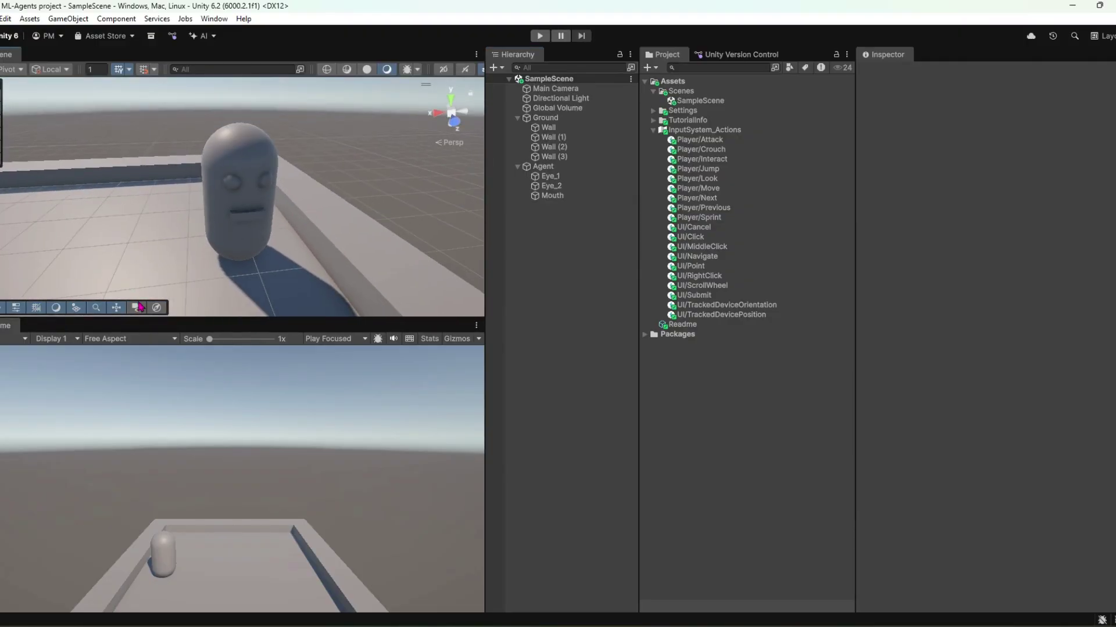
Create a Materials folder in Assets
{"action": "right_click", "coordinate": [673, 81]}
{"action": "mouse_move", "coordinate": [756, 93]}
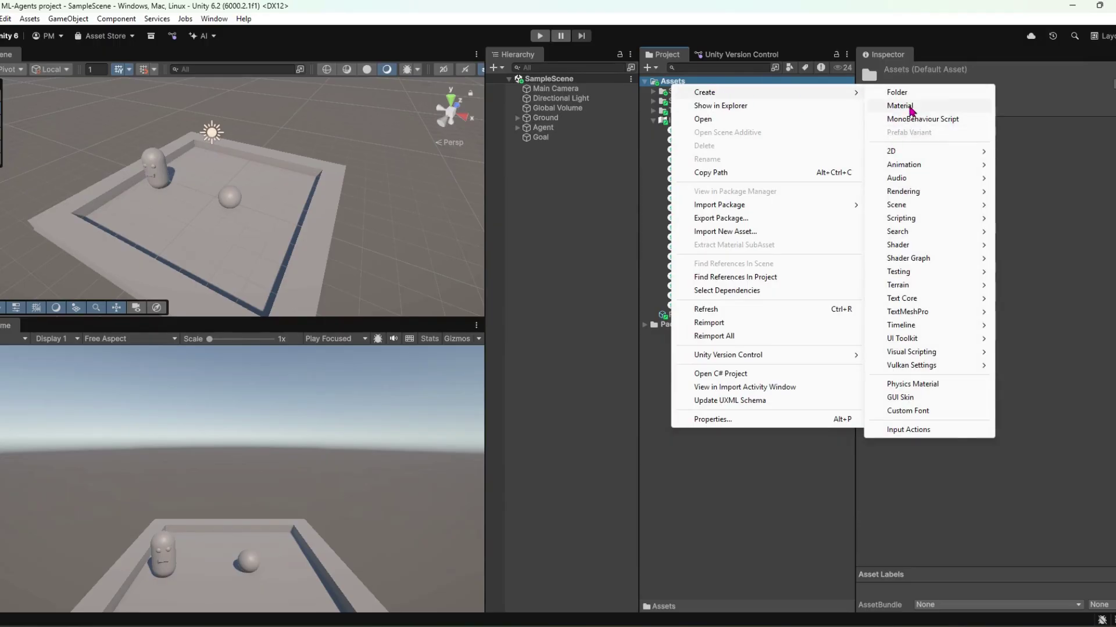
{"action": "left_click", "coordinate": [906, 93]}
{"action": "type", "text": "Materials"}
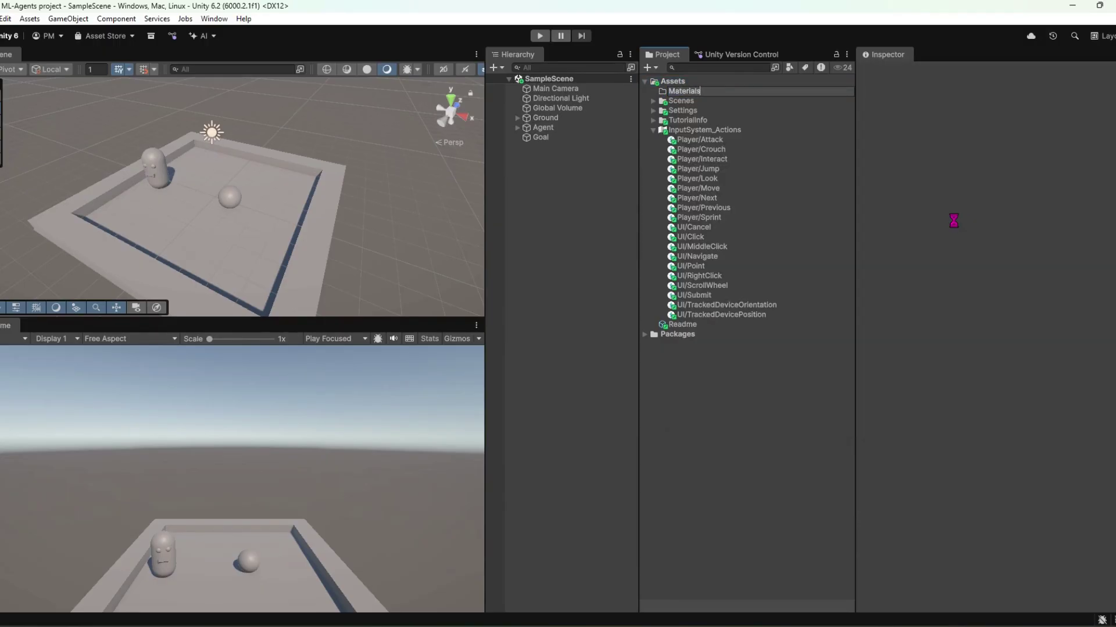
{"action": "key", "text": "Return"}
Create a Lit material with a dark base colour named Wall
{"action": "right_click", "coordinate": [719, 91]}
{"action": "mouse_move", "coordinate": [755, 96]}
{"action": "left_click", "coordinate": [980, 111]}
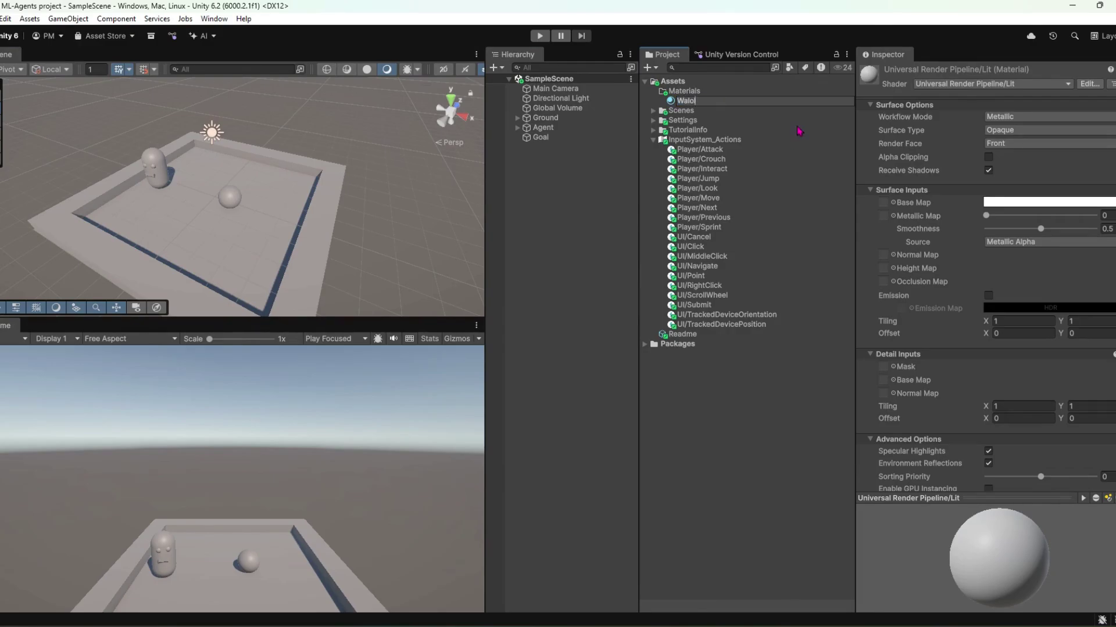
{"action": "left_click", "coordinate": [869, 150]}
{"action": "left_click", "coordinate": [1040, 222]}
{"action": "left_click", "coordinate": [1058, 308]}
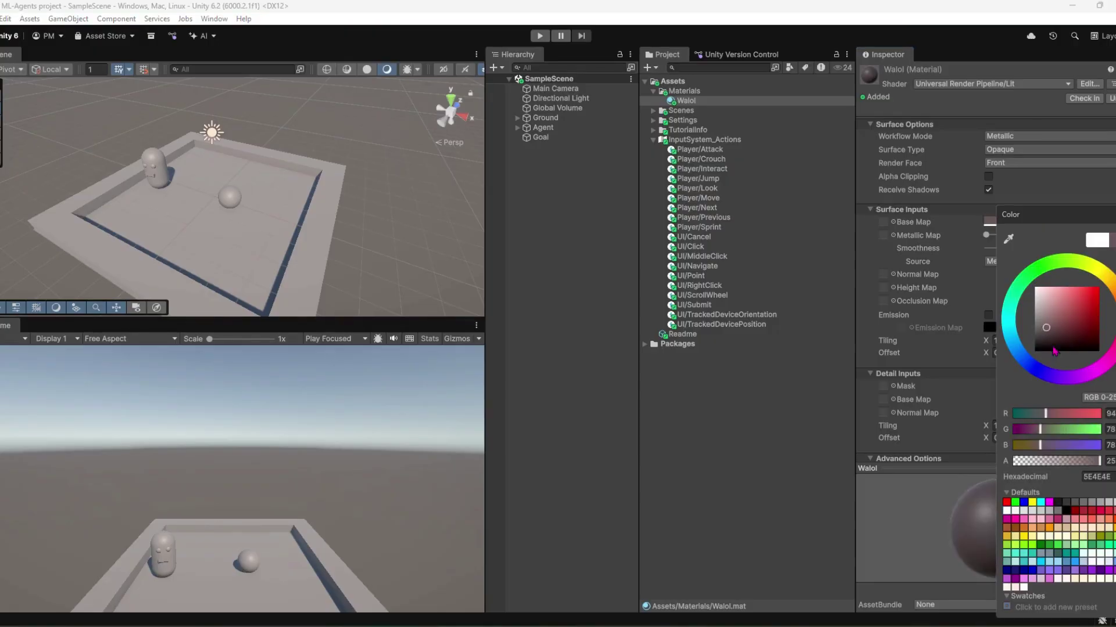
{"action": "left_click", "coordinate": [657, 110]}
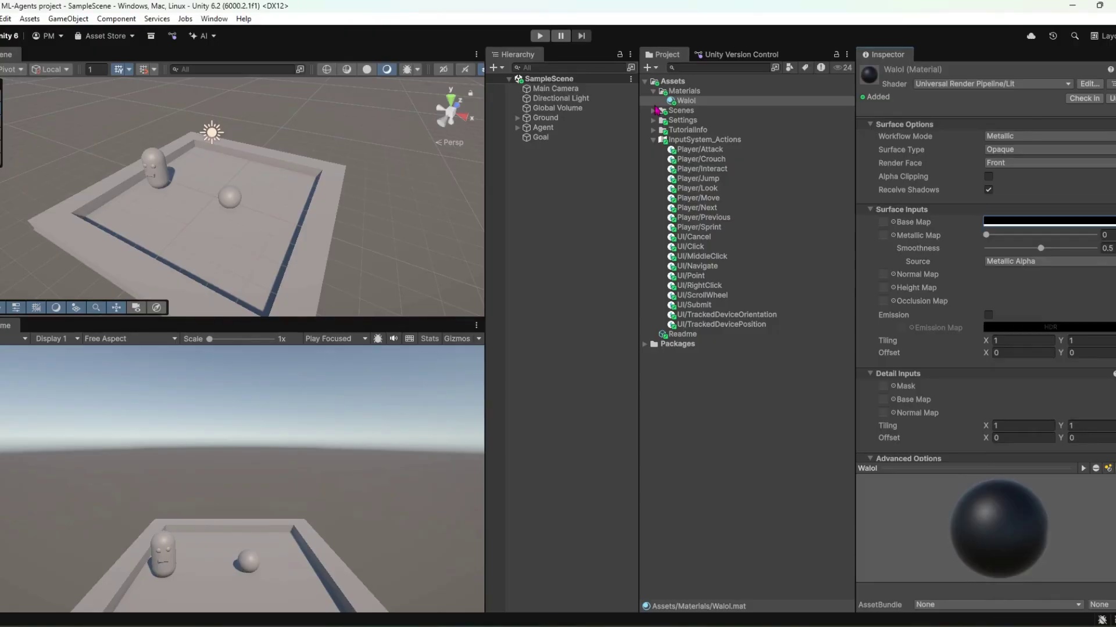
{"action": "left_click", "coordinate": [719, 100]}
{"action": "key", "text": "Return"}
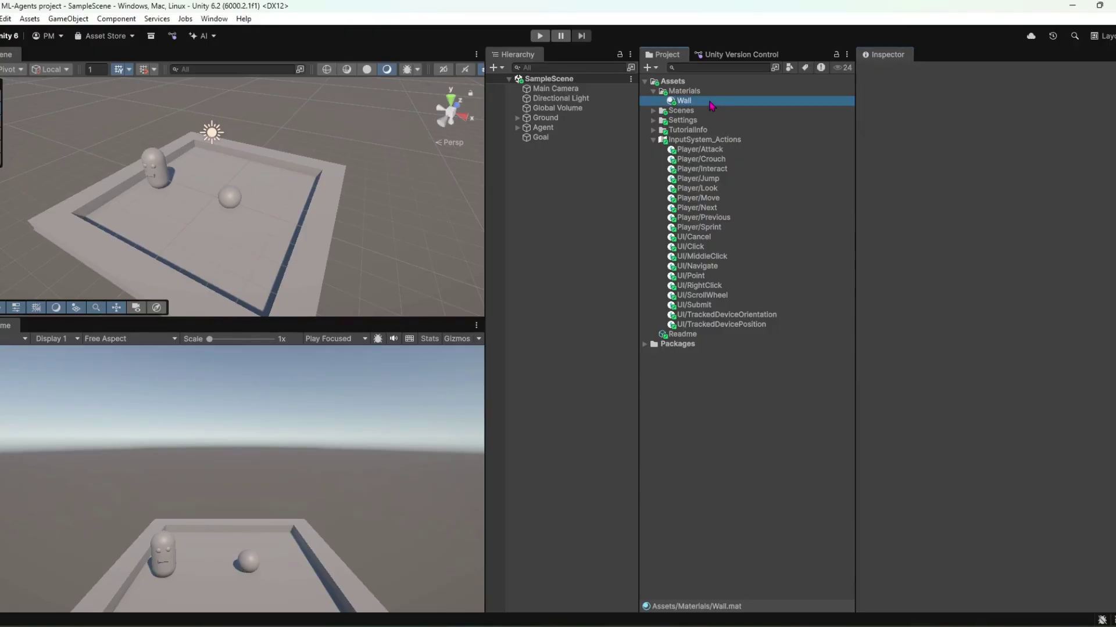
Duplicate the Wall material into copies named Ground, Agent, Eye and Mouth
{"action": "key", "text": "ctrl+d"}
{"action": "type", "text": "Ground"}
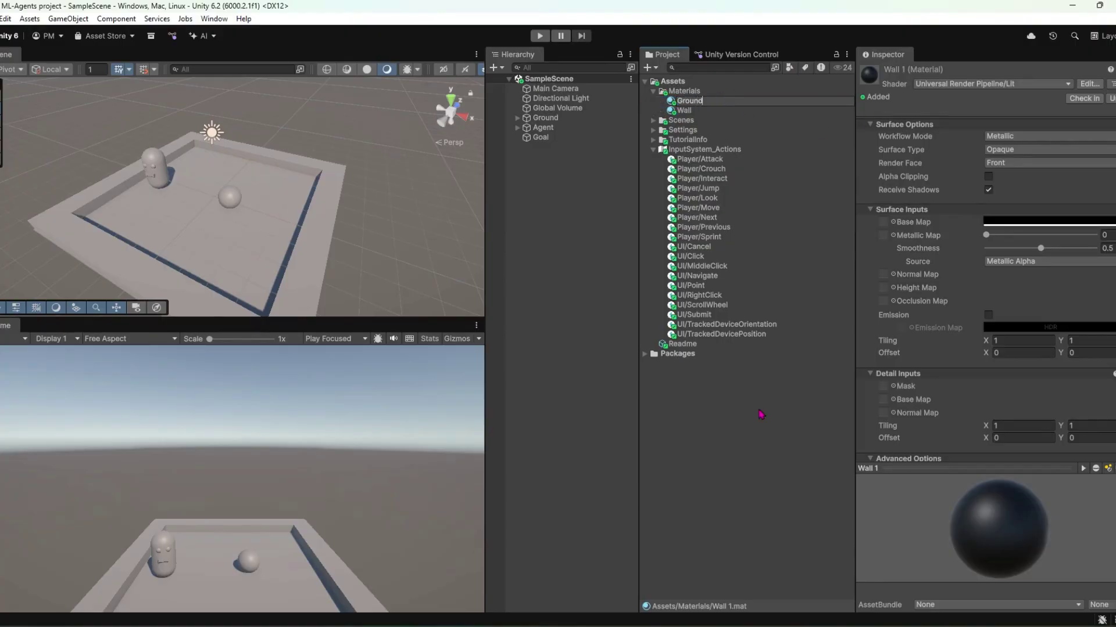
{"action": "left_click", "coordinate": [761, 415]}
{"action": "left_click", "coordinate": [692, 102]}
{"action": "key", "text": "ctrl+d"}
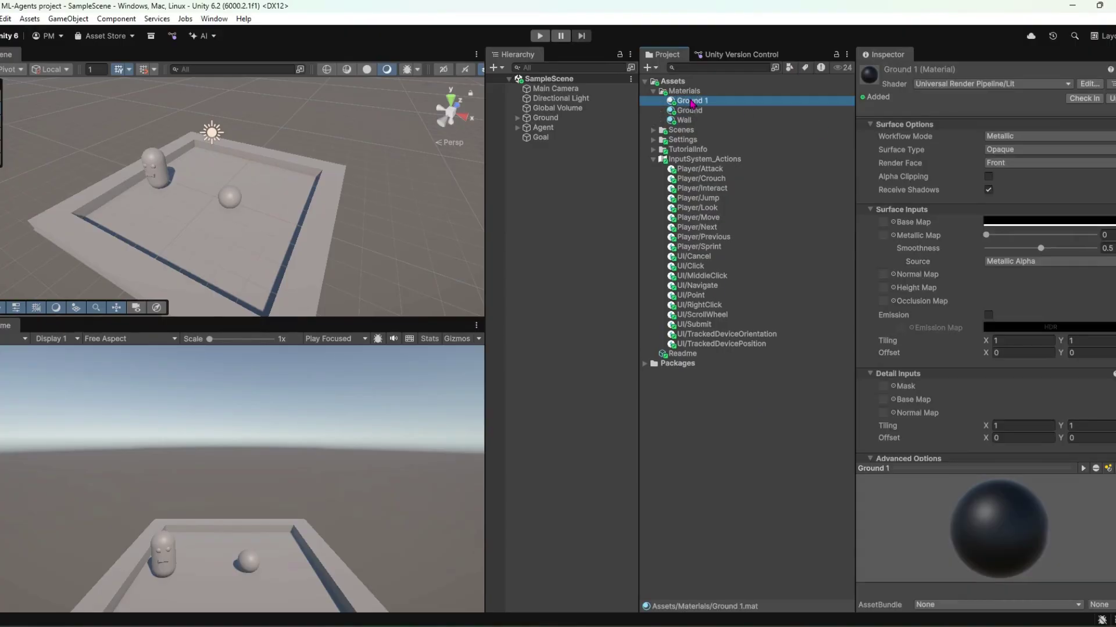
{"action": "left_click", "coordinate": [691, 102]}
{"action": "type", "text": "Agent"}
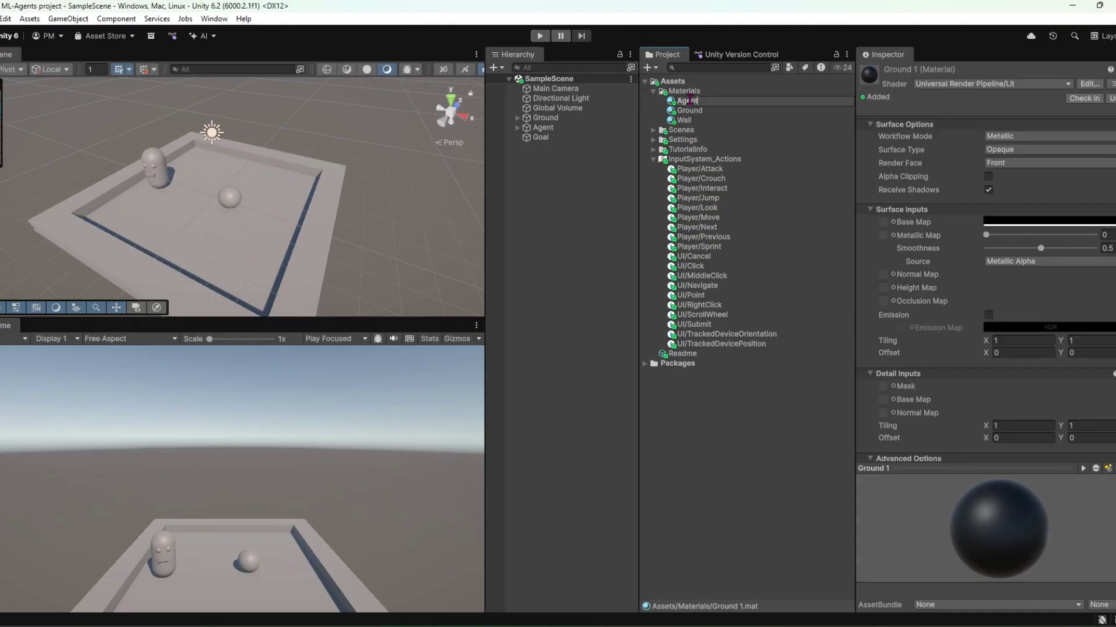
{"action": "left_click", "coordinate": [695, 111]}
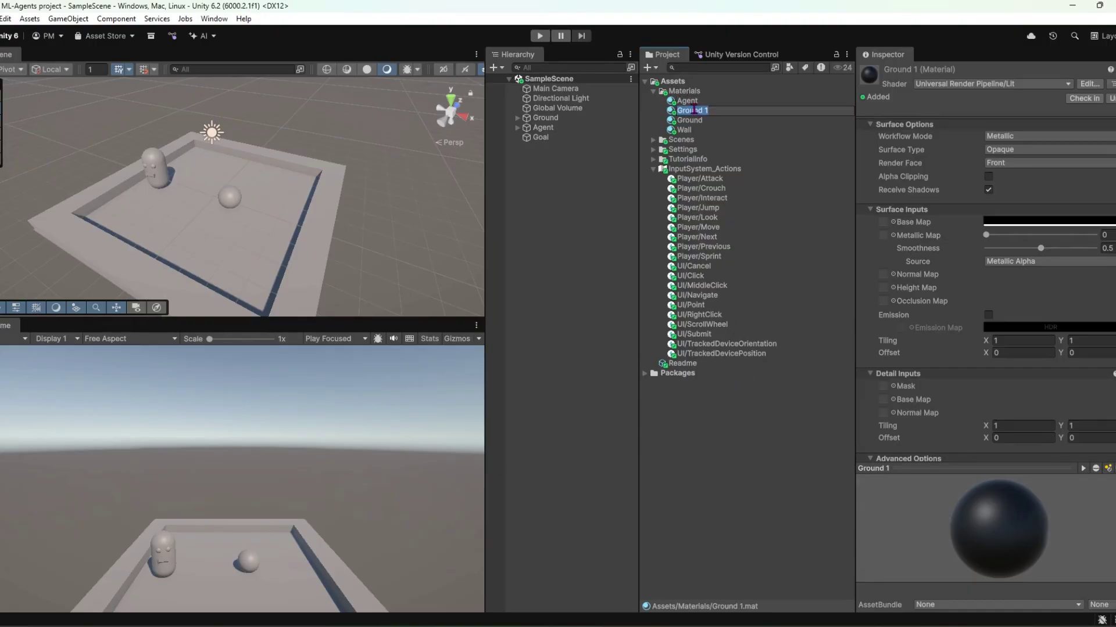
{"action": "type", "text": "Eye"}
{"action": "key", "text": "Return"}
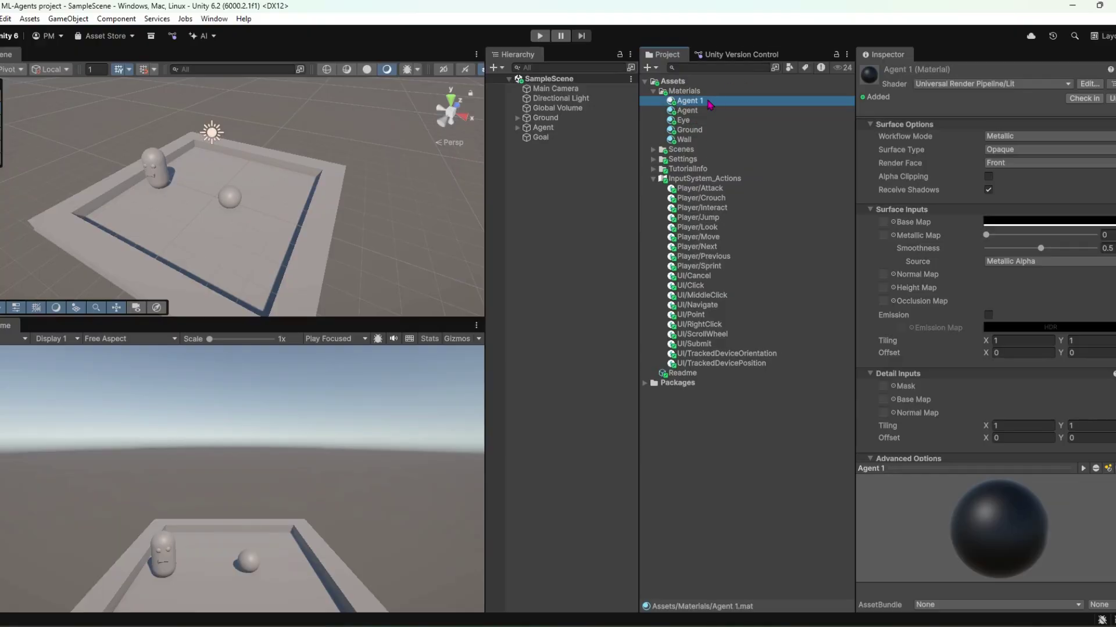
{"action": "left_click", "coordinate": [708, 101]}
Finish naming the Mouth material and colour the Agent material bright blue (5863AE)
{"action": "type", "text": "Mouth"}
{"action": "left_click", "coordinate": [699, 110]}
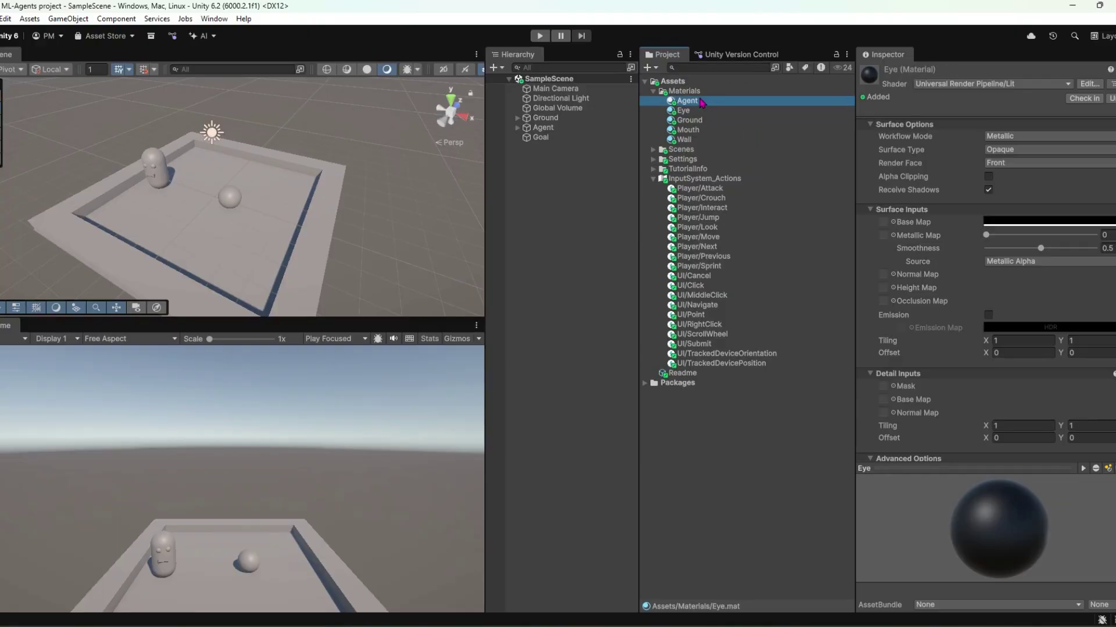
{"action": "left_click", "coordinate": [1046, 221]}
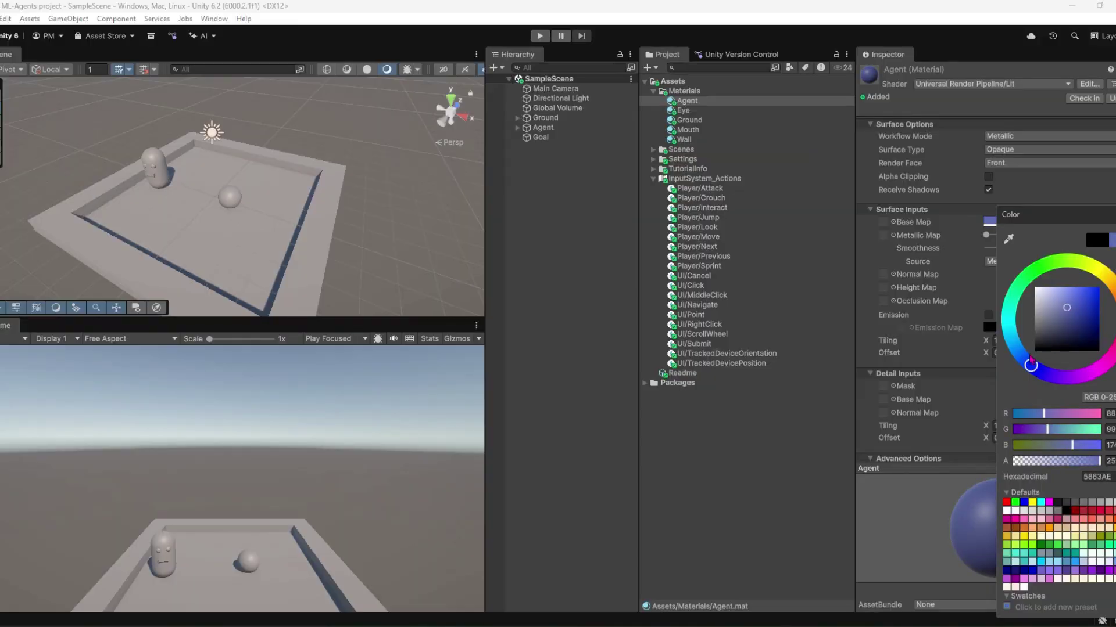
{"action": "left_click_drag", "start_coordinate": [1030, 365], "coordinate": [1015, 346]}
{"action": "left_click_drag", "start_coordinate": [1067, 308], "coordinate": [1094, 283]}
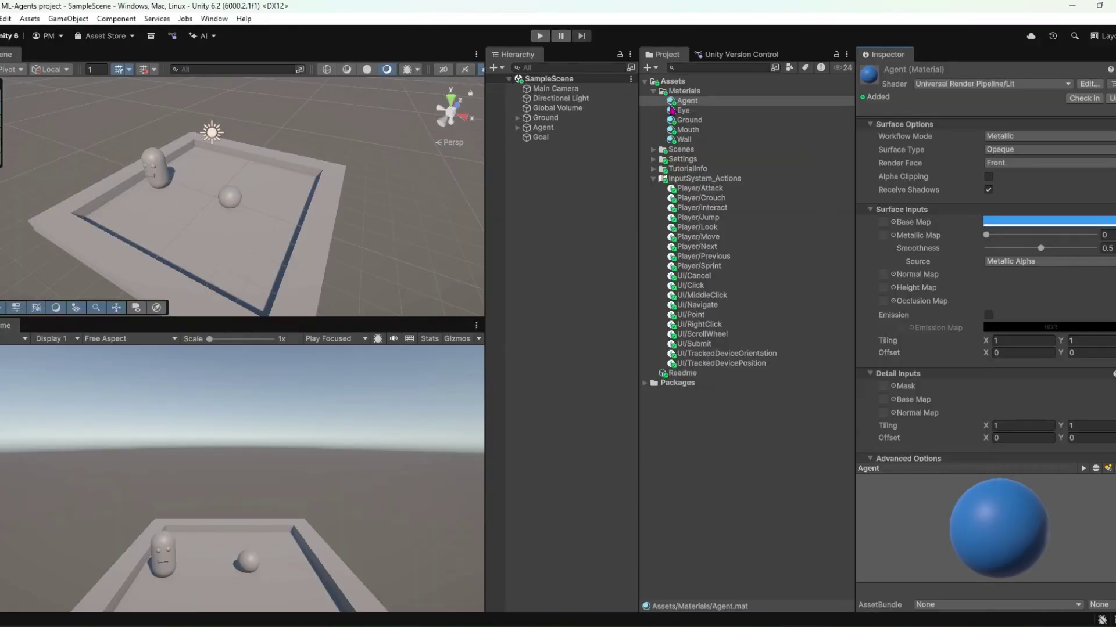
Set the Eye material's Base Map to red and the Ground material's to green
{"action": "left_click", "coordinate": [674, 110]}
{"action": "left_click", "coordinate": [1046, 222]}
{"action": "left_click", "coordinate": [1074, 290]}
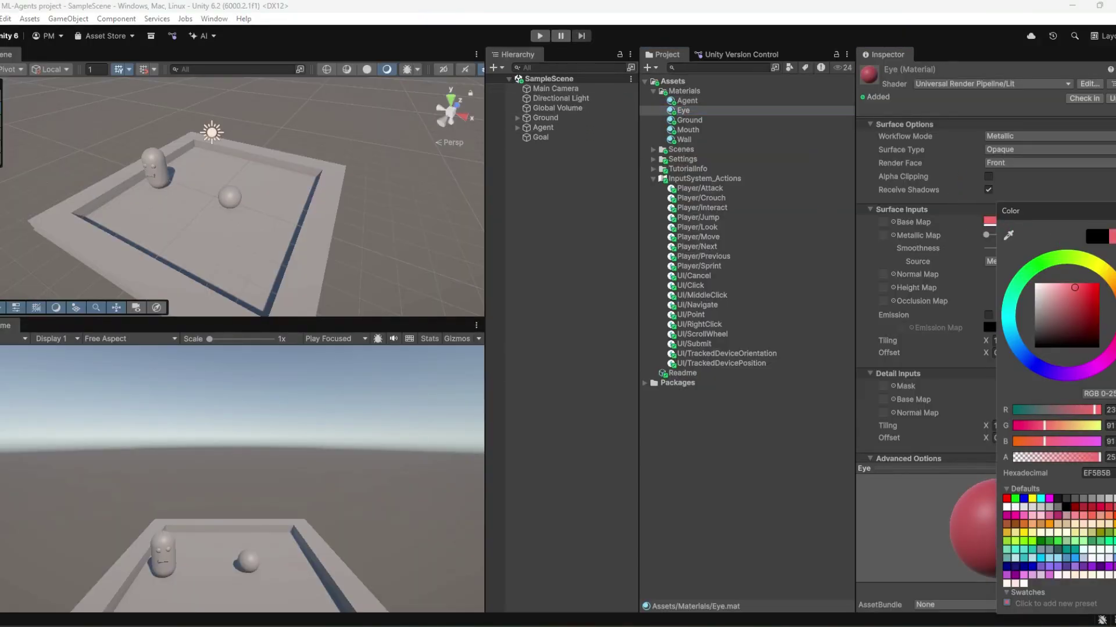
{"action": "left_click", "coordinate": [674, 119]}
{"action": "left_click", "coordinate": [1045, 221]}
{"action": "left_click", "coordinate": [1031, 269]}
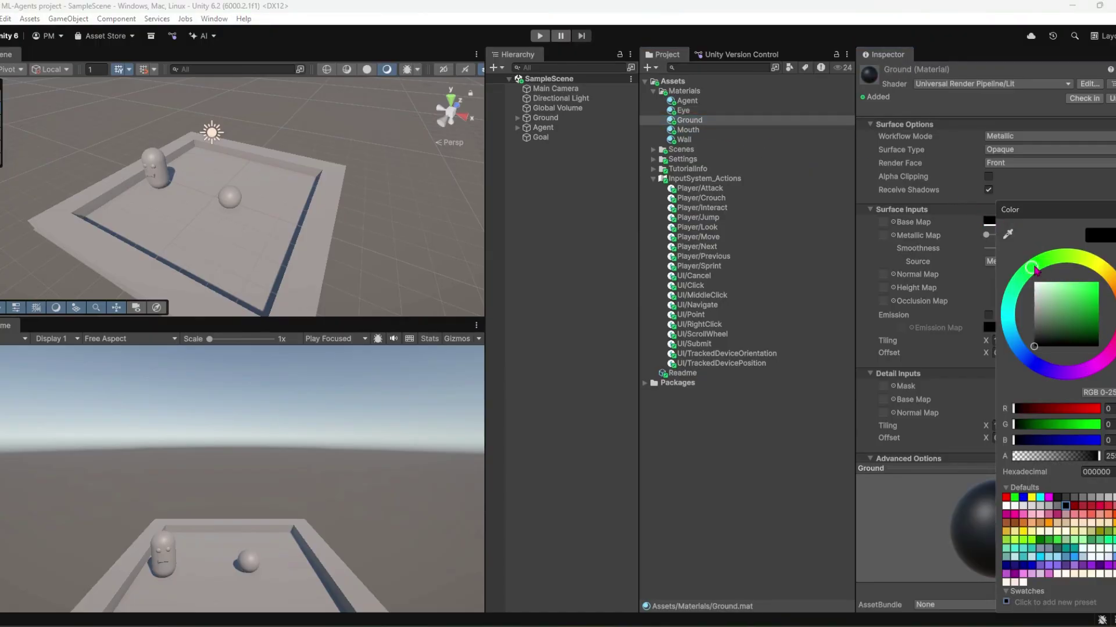
{"action": "left_click", "coordinate": [1089, 286]}
Colour the Mouth material purple
{"action": "left_click", "coordinate": [688, 130]}
{"action": "left_click", "coordinate": [987, 222]}
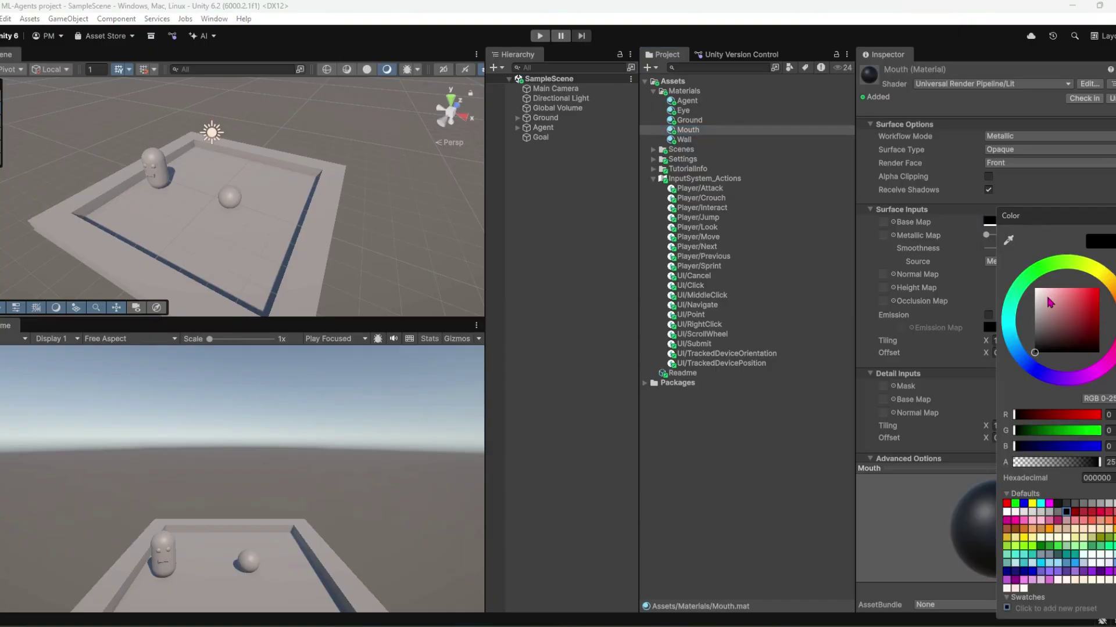
{"action": "left_click_drag", "start_coordinate": [1083, 273], "coordinate": [1107, 285]}
{"action": "left_click_drag", "start_coordinate": [1063, 326], "coordinate": [1080, 305]}
Select the Wall material and the four wall objects under Ground
{"action": "left_click", "coordinate": [684, 139]}
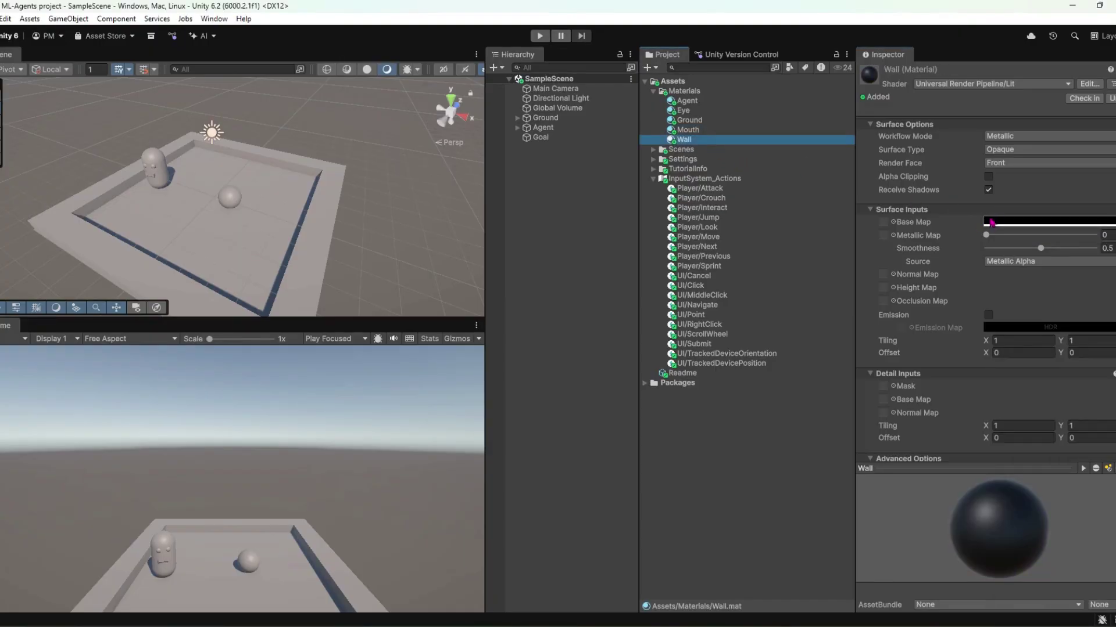
{"action": "left_click", "coordinate": [517, 118]}
{"action": "left_click", "coordinate": [548, 127]}
{"action": "left_click", "coordinate": [554, 156], "text": "shift"}
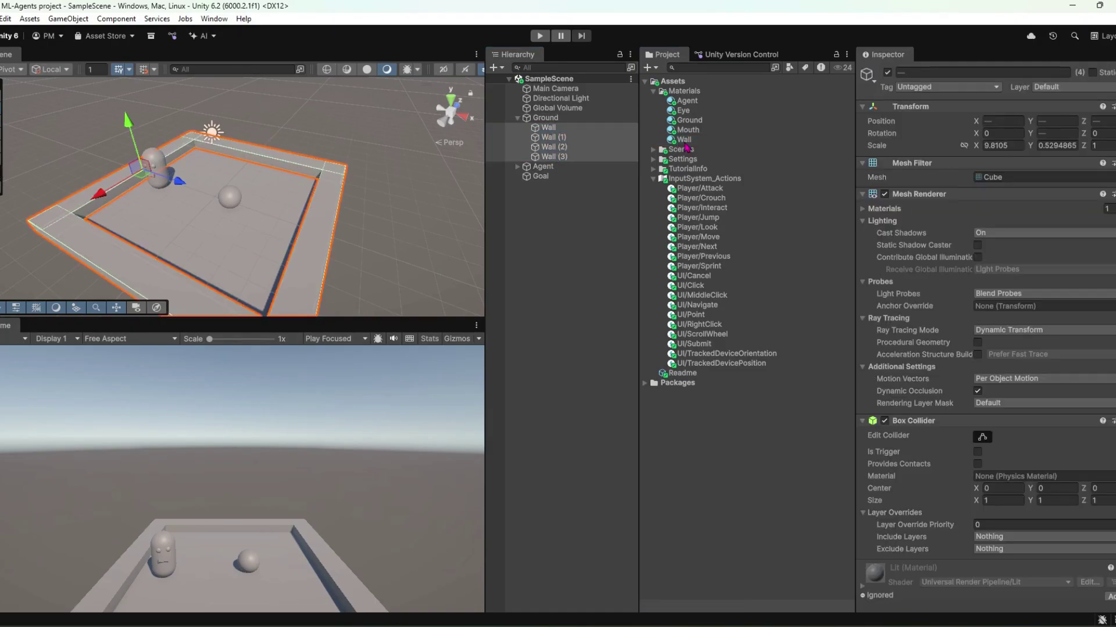
Apply the Wall, Agent, Eye and Mouth materials to the walls, capsule, both eyes and mouth
{"action": "left_click_drag", "start_coordinate": [684, 140], "coordinate": [985, 224]}
{"action": "key", "text": "ctrl+s"}
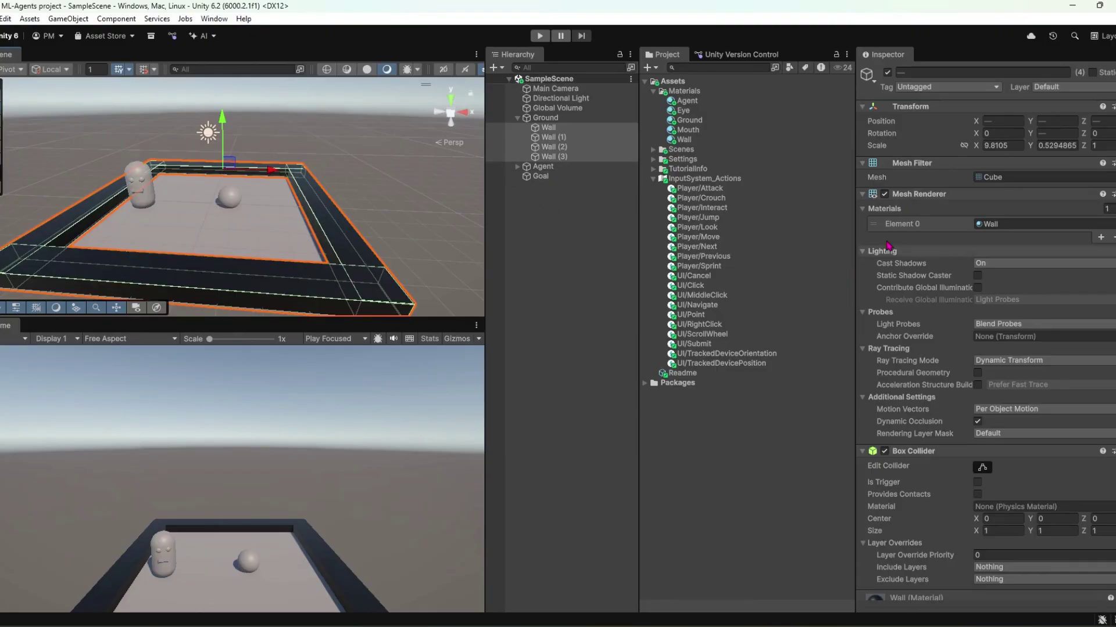
{"action": "left_click", "coordinate": [542, 166]}
{"action": "left_click", "coordinate": [517, 167]}
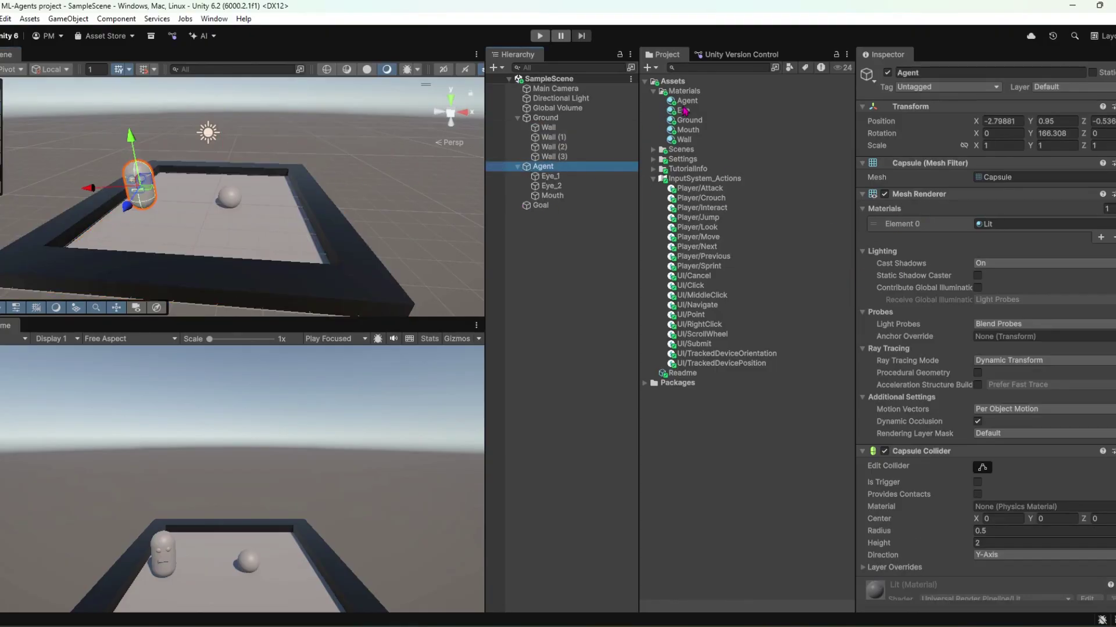
{"action": "left_click_drag", "start_coordinate": [686, 101], "coordinate": [1003, 229]}
{"action": "left_click", "coordinate": [549, 176]}
{"action": "left_click", "coordinate": [550, 186], "text": "shift"}
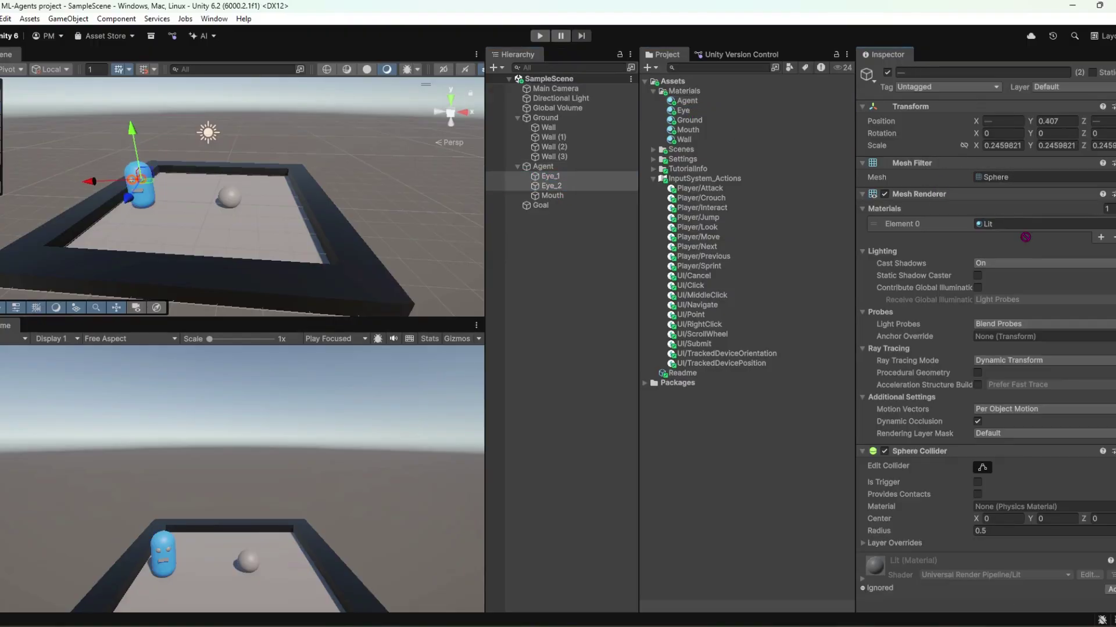
{"action": "left_click_drag", "start_coordinate": [683, 110], "coordinate": [999, 224]}
{"action": "left_click", "coordinate": [551, 195]}
{"action": "left_click_drag", "start_coordinate": [688, 129], "coordinate": [1000, 224]}
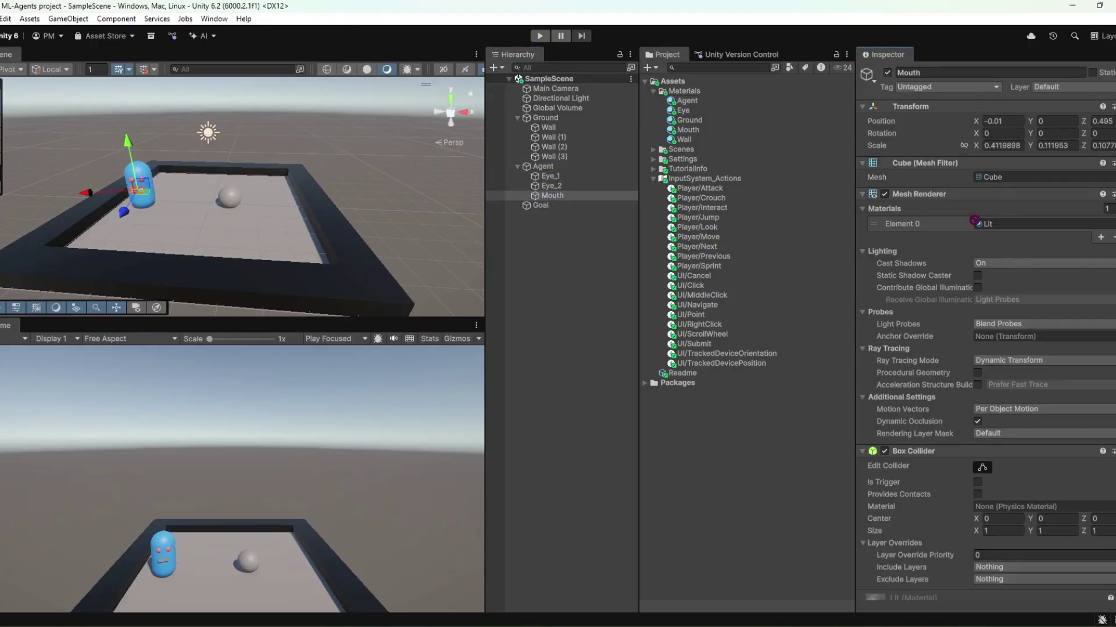
Create a yellow Goal material in Materials and apply it to the Goal sphere
{"action": "left_click", "coordinate": [541, 205]}
{"action": "right_click", "coordinate": [698, 101]}
{"action": "mouse_move", "coordinate": [721, 95]}
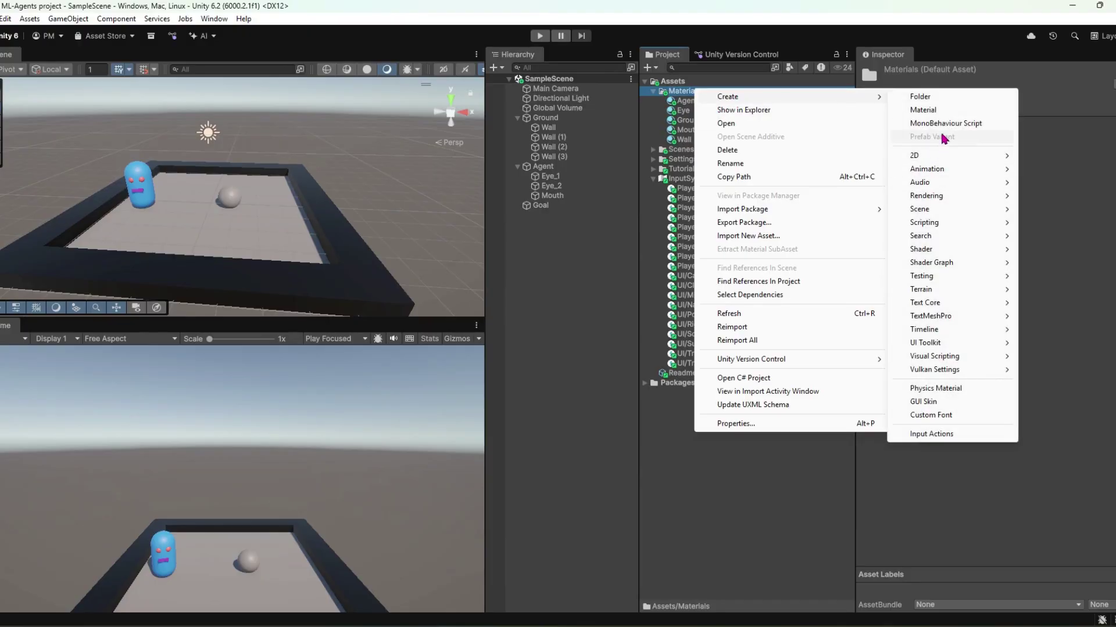
{"action": "left_click", "coordinate": [910, 107]}
{"action": "type", "text": "Goal"}
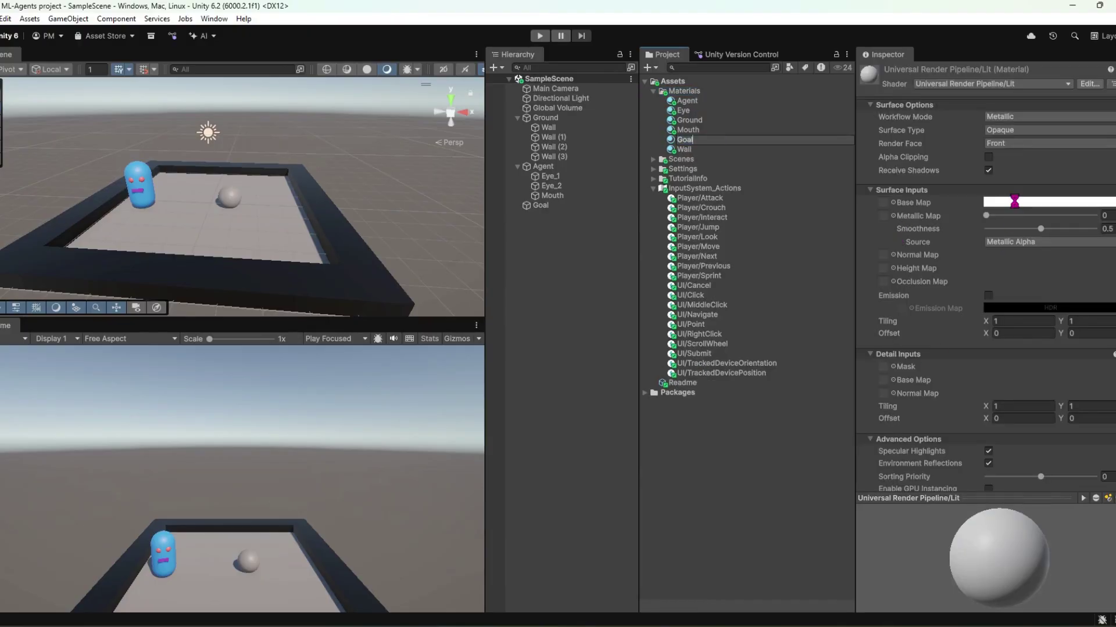
{"action": "key", "text": "Return"}
{"action": "left_click", "coordinate": [1014, 221]}
{"action": "left_click", "coordinate": [1104, 267]}
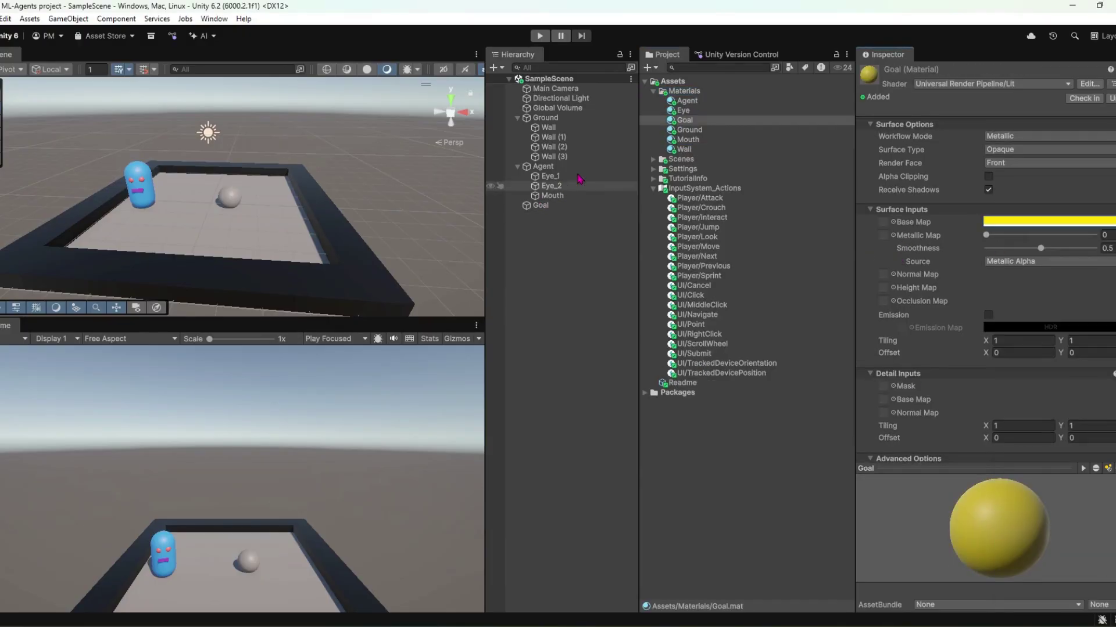
{"action": "left_click", "coordinate": [587, 205]}
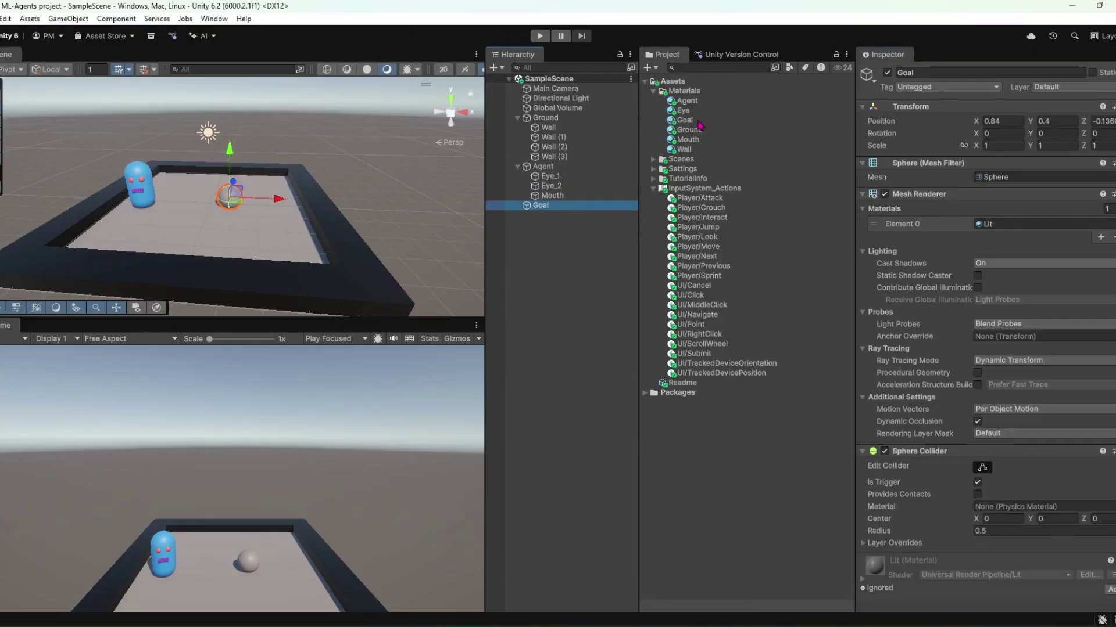
{"action": "left_click_drag", "start_coordinate": [684, 120], "coordinate": [999, 224]}
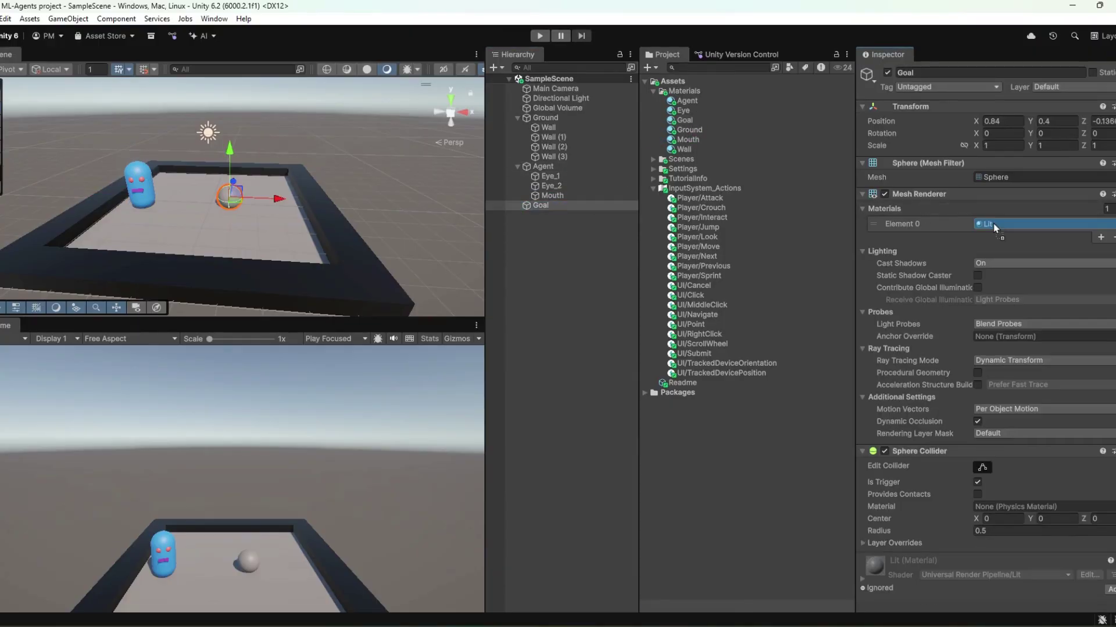
Apply the green Ground material to the floor and view the whole arena
{"action": "left_click", "coordinate": [563, 118]}
{"action": "left_click_drag", "start_coordinate": [690, 130], "coordinate": [1000, 224]}
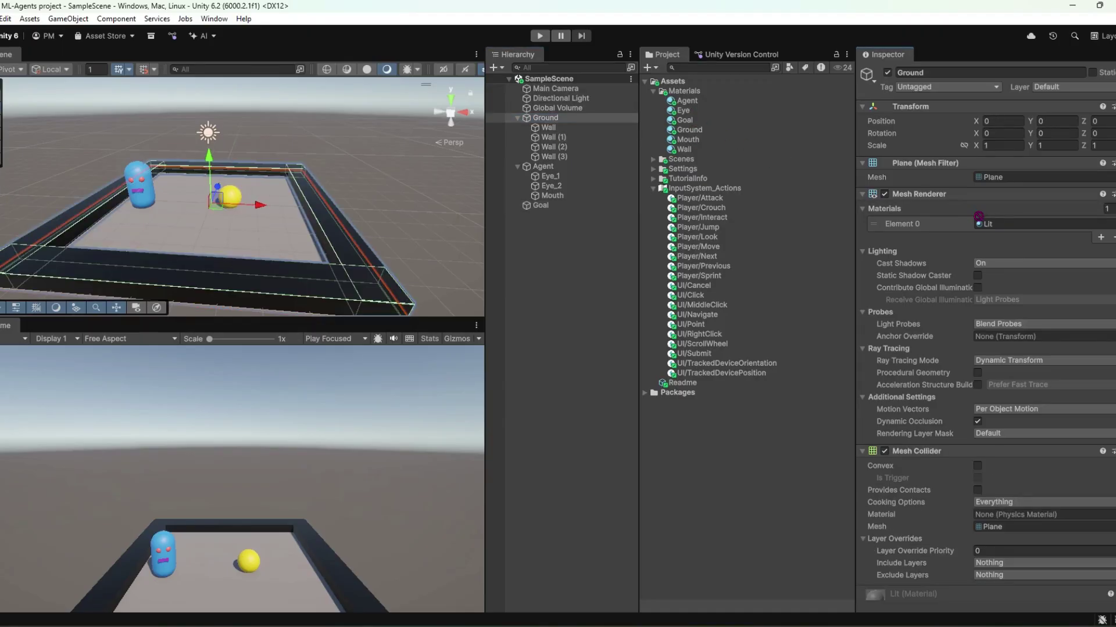
{"action": "scroll", "coordinate": [239, 222], "scroll_direction": "down", "scroll_amount": 5}
{"action": "left_click_drag", "start_coordinate": [239, 221], "coordinate": [192, 204], "text": "alt"}
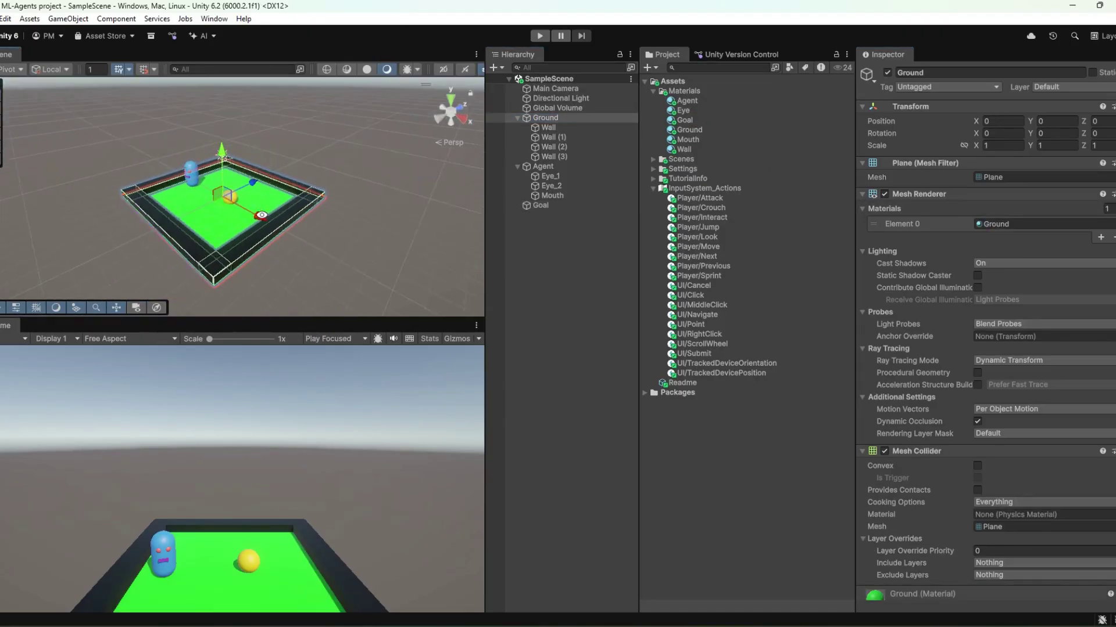
Change the Eye material's Base Map colour to black, framing the Agent to check it
{"action": "left_click", "coordinate": [684, 110]}
{"action": "left_click", "coordinate": [989, 222]}
{"action": "left_click_drag", "start_coordinate": [1052, 375], "coordinate": [1046, 370]}
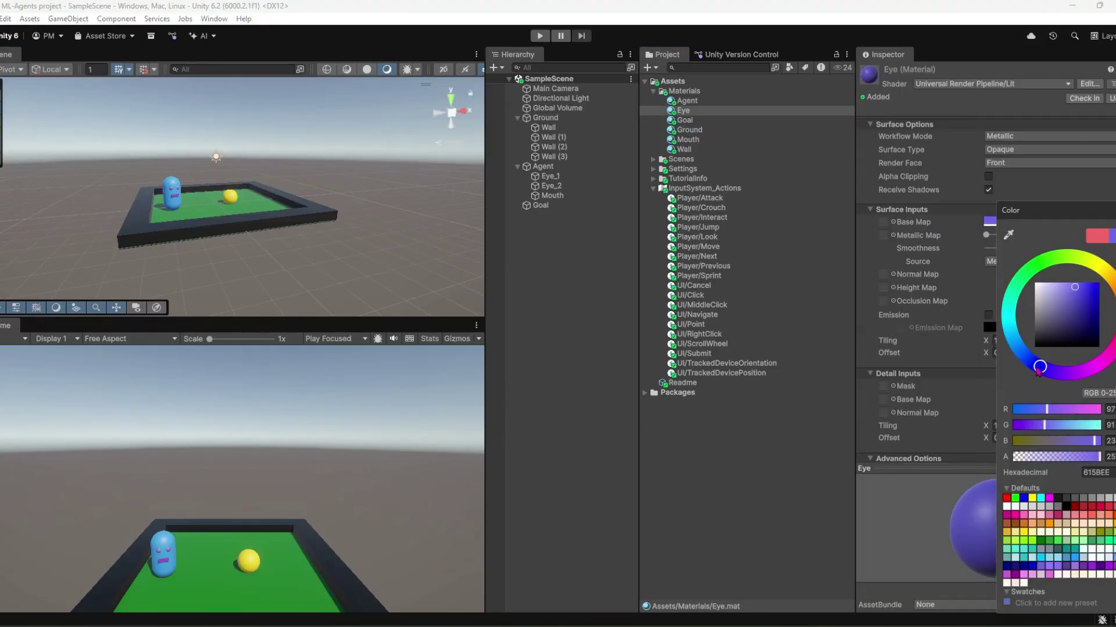
{"action": "left_click_drag", "start_coordinate": [232, 212], "coordinate": [259, 210], "text": "alt"}
{"action": "left_click", "coordinate": [174, 186]}
{"action": "key", "text": "f"}
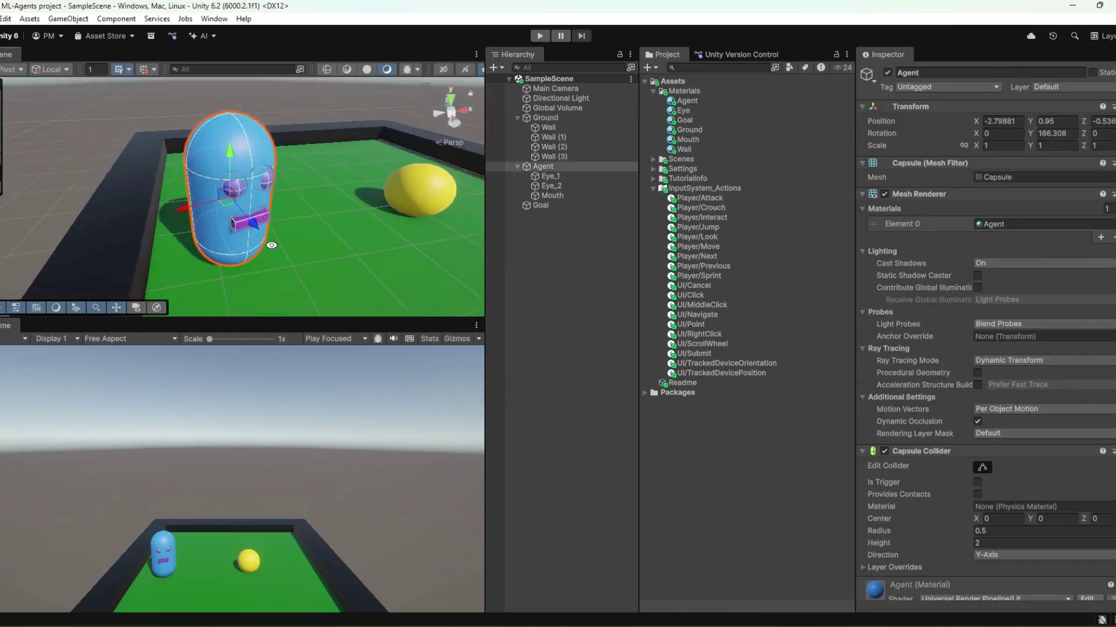
{"action": "left_click", "coordinate": [989, 222]}
{"action": "mouse_move", "coordinate": [1074, 302]}
{"action": "left_mouse_down"}
{"action": "mouse_move", "coordinate": [1041, 346]}
{"action": "mouse_move", "coordinate": [1018, 325]}
{"action": "left_mouse_up"}
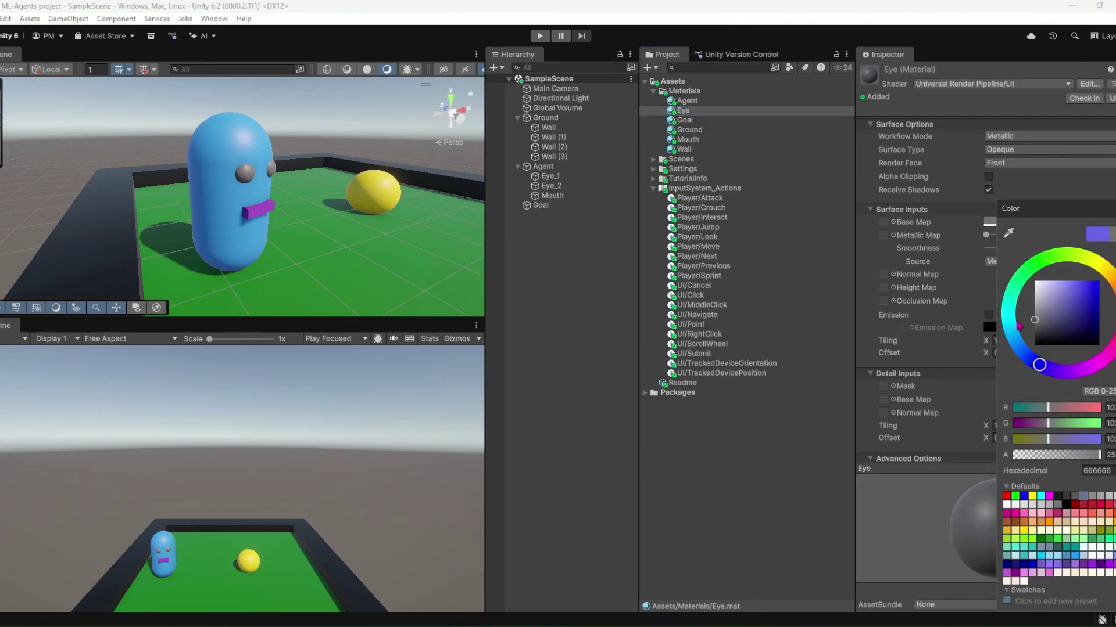
Inspect the agent's face and the Goal sphere from front and higher viewpoints
{"action": "left_click_drag", "start_coordinate": [294, 281], "coordinate": [255, 249], "text": "alt"}
{"action": "left_click", "coordinate": [241, 207]}
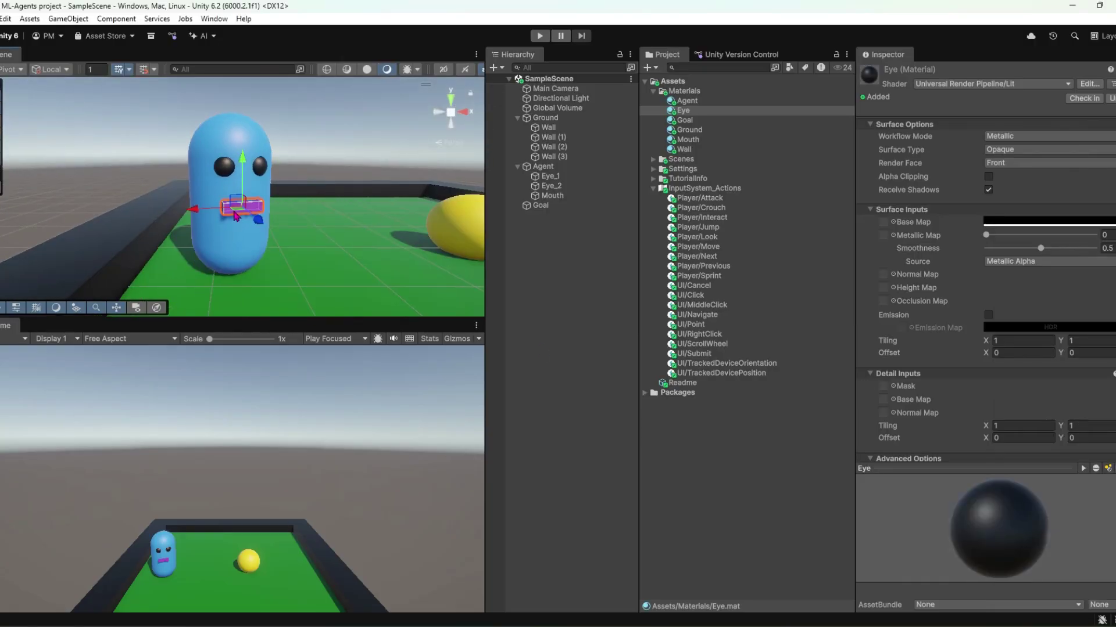
{"action": "mouse_move", "coordinate": [463, 233]}
{"action": "left_mouse_down", "text": "alt"}
{"action": "mouse_move", "coordinate": [312, 185]}
{"action": "mouse_move", "coordinate": [233, 204]}
{"action": "left_mouse_up", "text": "alt"}
{"action": "left_click", "coordinate": [197, 190]}
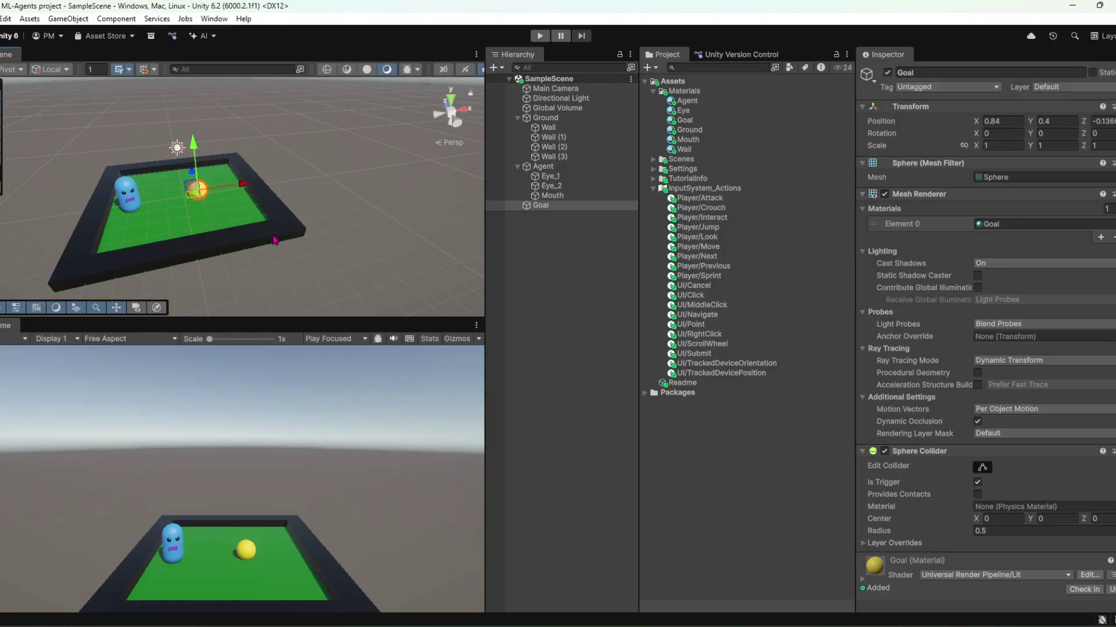
{"action": "left_click", "coordinate": [537, 254]}
Collapse the Ground and Agent children in the Hierarchy and clear the selection
{"action": "left_click", "coordinate": [578, 119]}
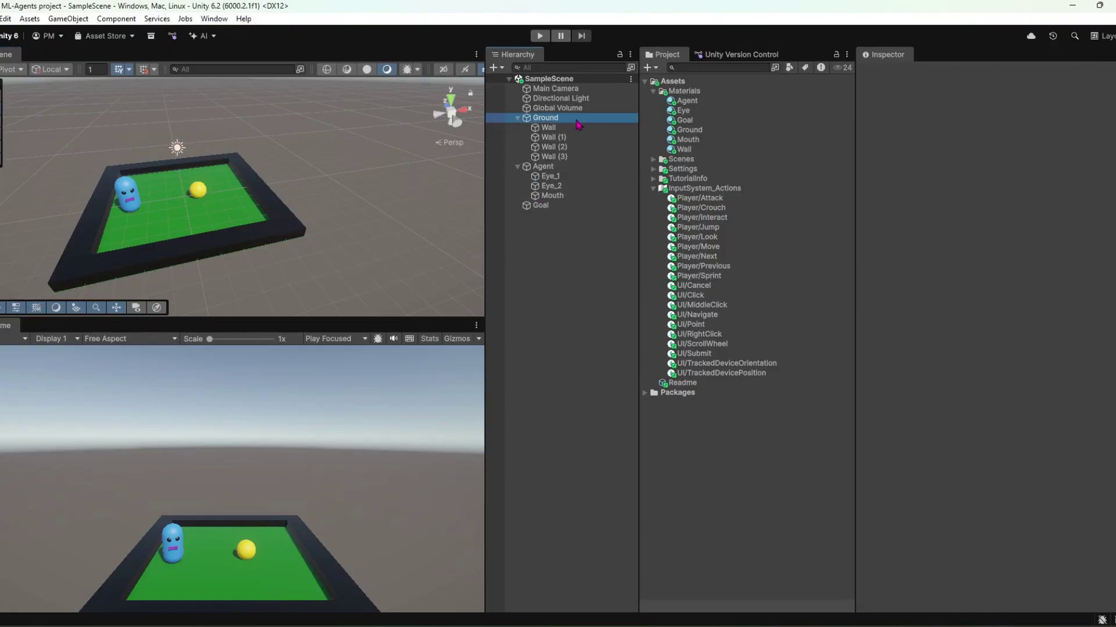
{"action": "left_click", "coordinate": [554, 137]}
{"action": "left_click", "coordinate": [517, 118]}
{"action": "left_click", "coordinate": [517, 127]}
{"action": "left_click", "coordinate": [540, 186]}
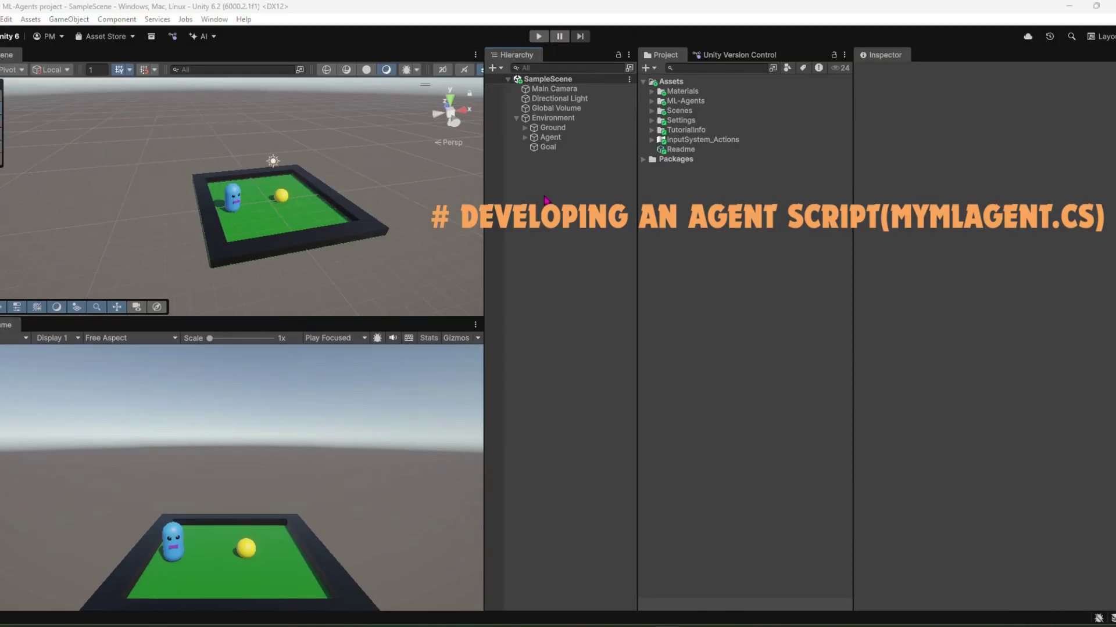
Create a new folder named Script under Assets
{"action": "right_click", "coordinate": [689, 84]}
{"action": "mouse_move", "coordinate": [746, 93]}
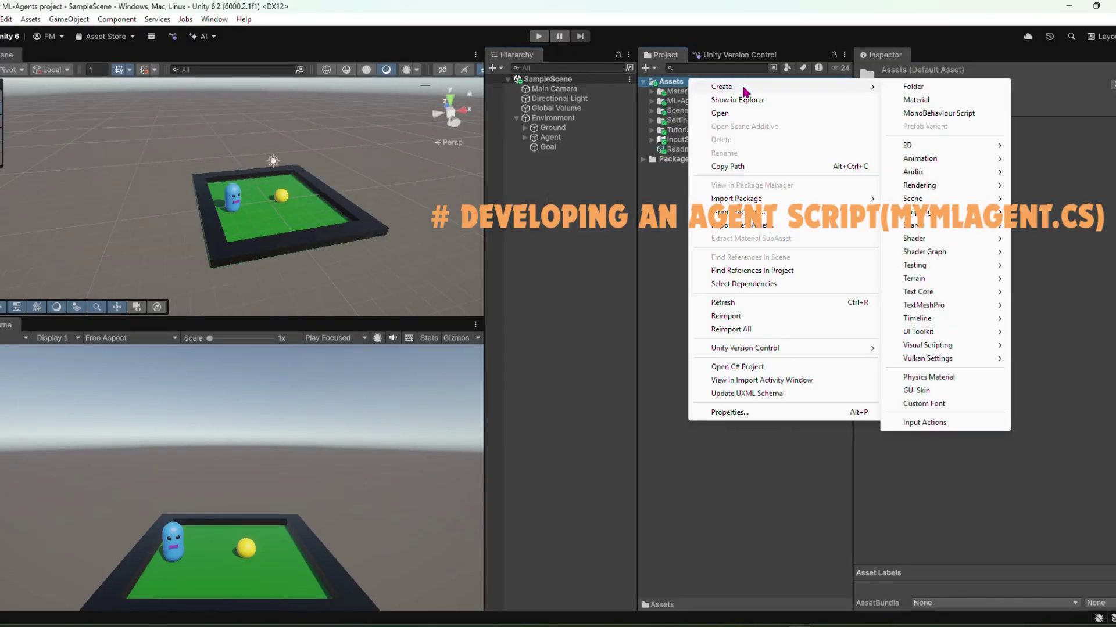
{"action": "left_click", "coordinate": [917, 92]}
{"action": "type", "text": "Script"}
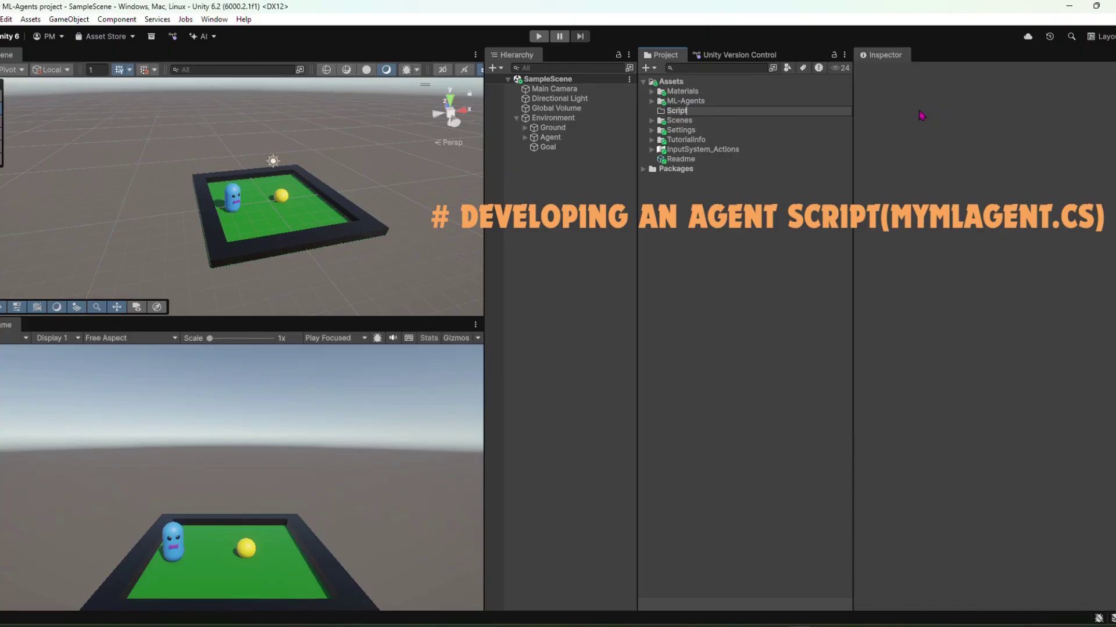
{"action": "key", "text": "Return"}
Create a MonoBehaviour script named MyMLAgent inside the Script folder
{"action": "right_click", "coordinate": [686, 121]}
{"action": "mouse_move", "coordinate": [837, 130]}
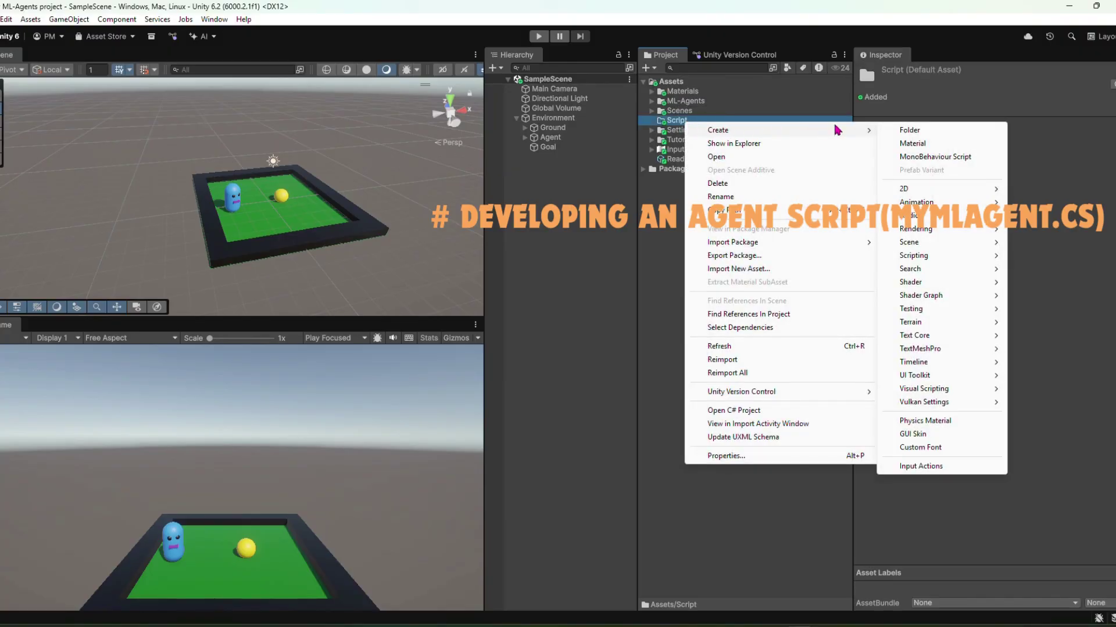
{"action": "mouse_move", "coordinate": [934, 253]}
{"action": "left_click", "coordinate": [797, 256]}
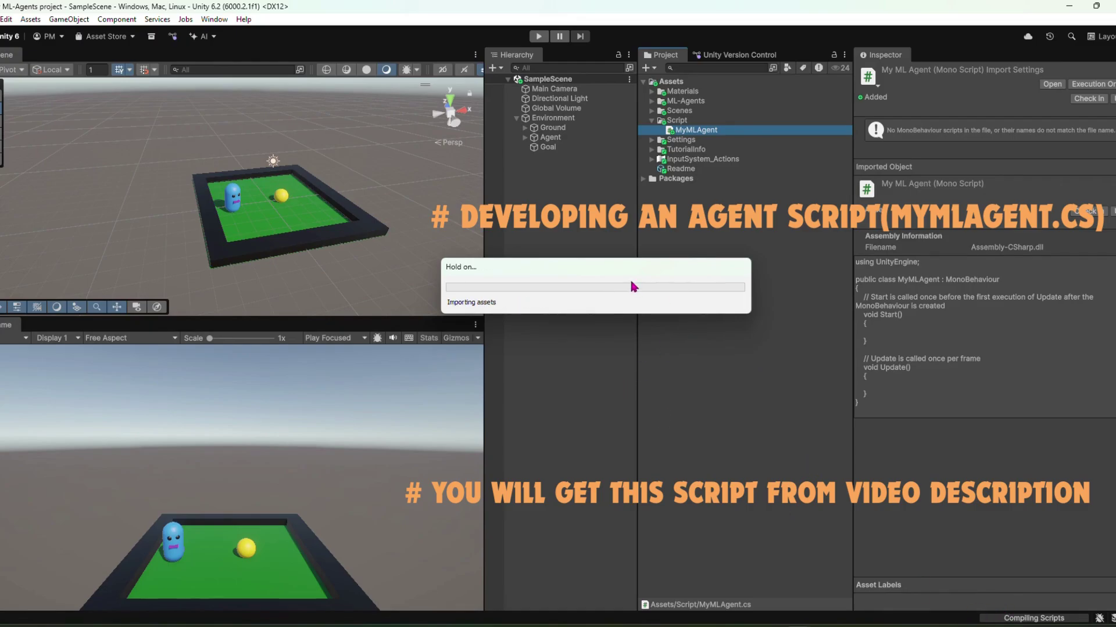
Replace MyMLAgent.cs with the pasted agent code, rename the class to MyMLAgent, and save
{"action": "double_click", "coordinate": [690, 130]}
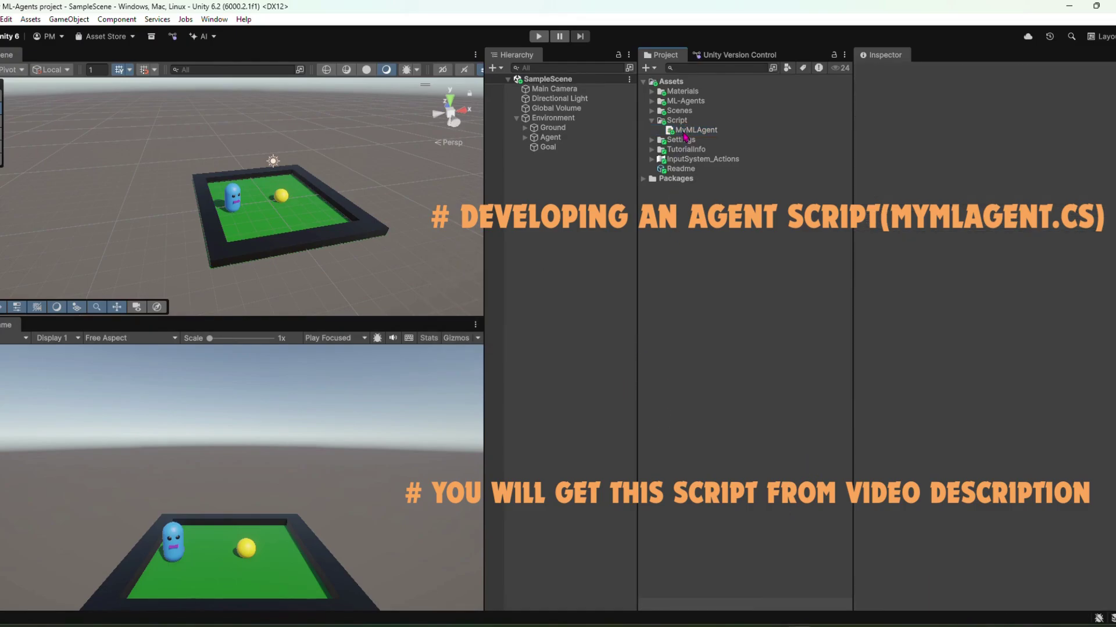
{"action": "key", "text": "ctrl+a"}
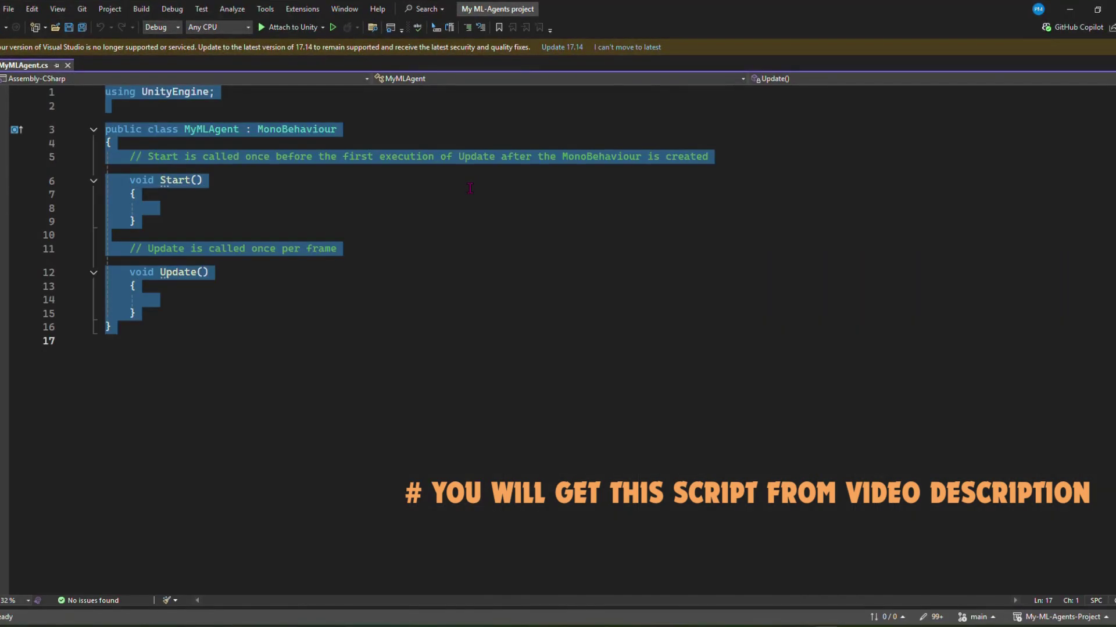
{"action": "key", "text": "ctrl+v"}
{"action": "scroll", "coordinate": [469, 231], "scroll_direction": "up", "scroll_amount": 10}
{"action": "scroll", "coordinate": [469, 231], "scroll_direction": "up", "scroll_amount": 10}
{"action": "scroll", "coordinate": [470, 231], "scroll_direction": "up", "scroll_amount": 5}
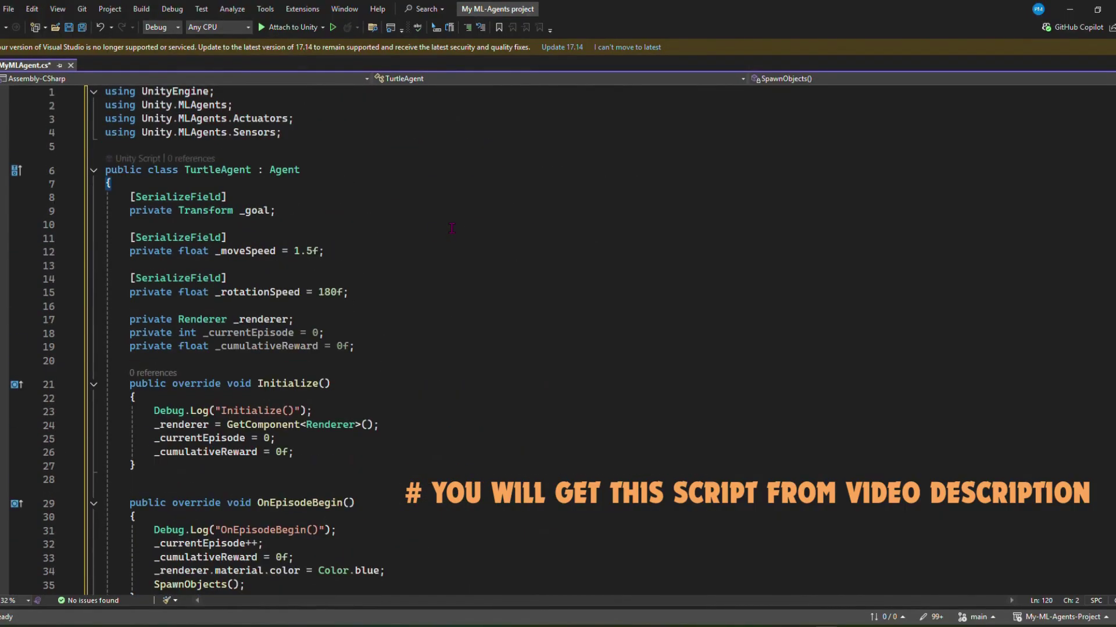
{"action": "left_click", "coordinate": [228, 183]}
{"action": "scroll", "coordinate": [231, 161], "scroll_direction": "down", "scroll_amount": 2}
{"action": "left_click_drag", "start_coordinate": [221, 88], "coordinate": [192, 116]}
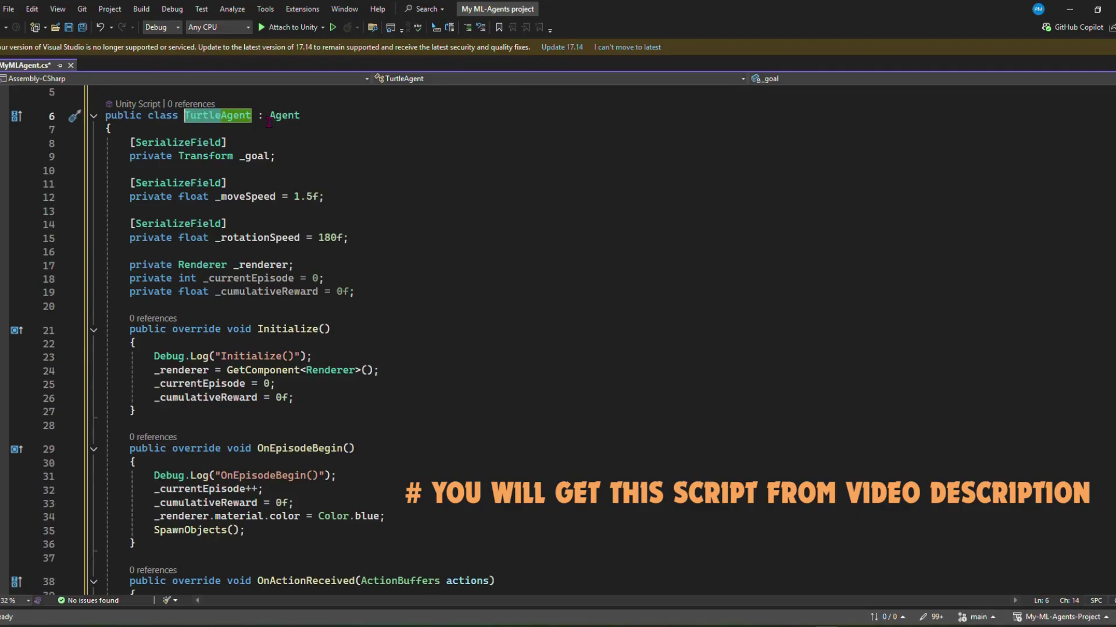
{"action": "type", "text": "MyML"}
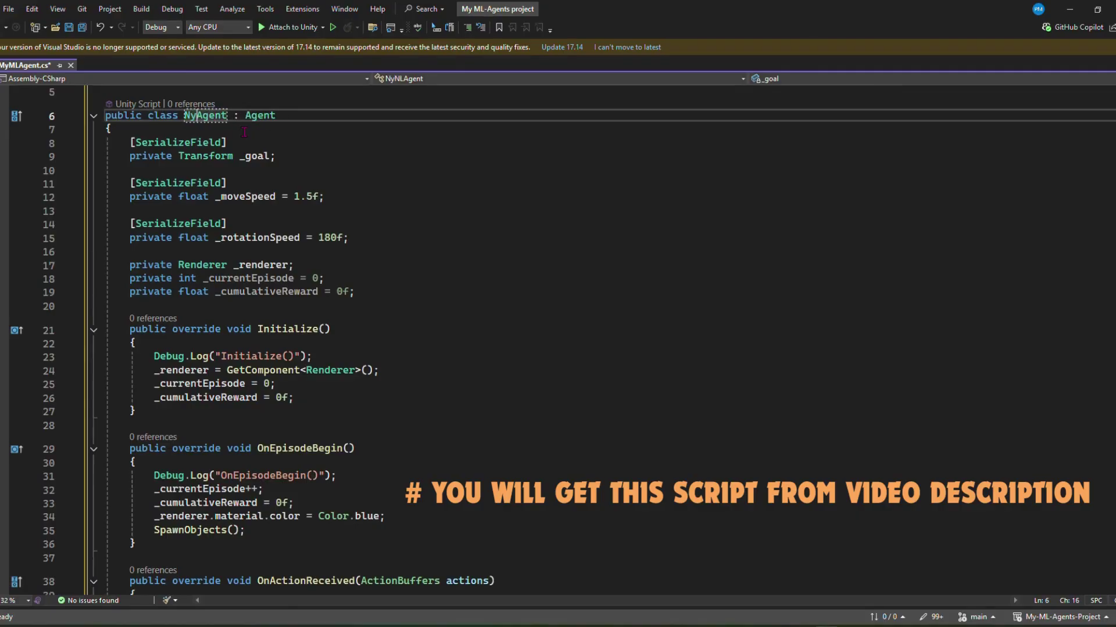
{"action": "left_click", "coordinate": [426, 157]}
{"action": "key", "text": "ctrl+s"}
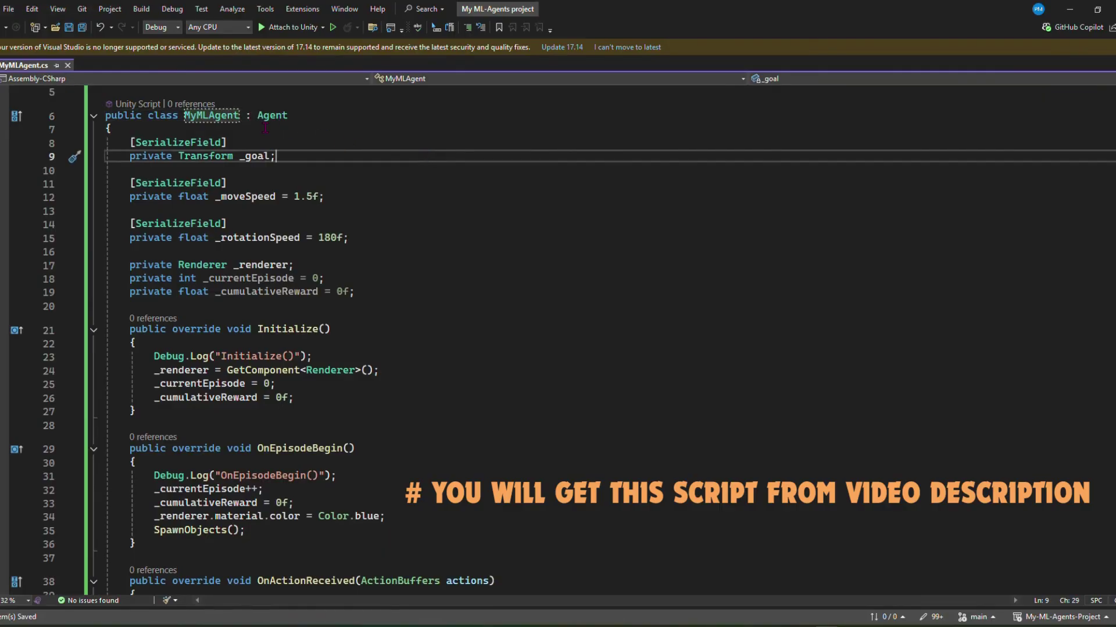
Review the Agent base class and its Initialize and OnActionReceived methods
{"action": "scroll", "coordinate": [308, 129], "scroll_direction": "down", "scroll_amount": 1}
{"action": "scroll", "coordinate": [279, 151], "scroll_direction": "up", "scroll_amount": 3}
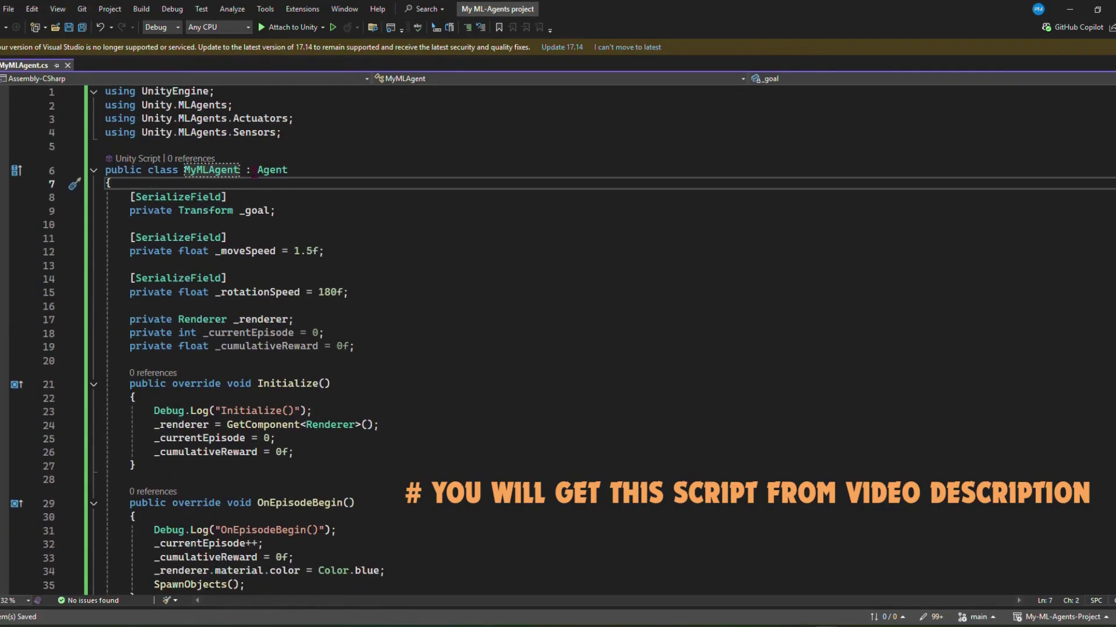
{"action": "double_click", "coordinate": [272, 167]}
{"action": "scroll", "coordinate": [271, 254], "scroll_direction": "down", "scroll_amount": 2}
{"action": "left_click", "coordinate": [293, 302]}
{"action": "scroll", "coordinate": [293, 302], "scroll_direction": "down", "scroll_amount": 1}
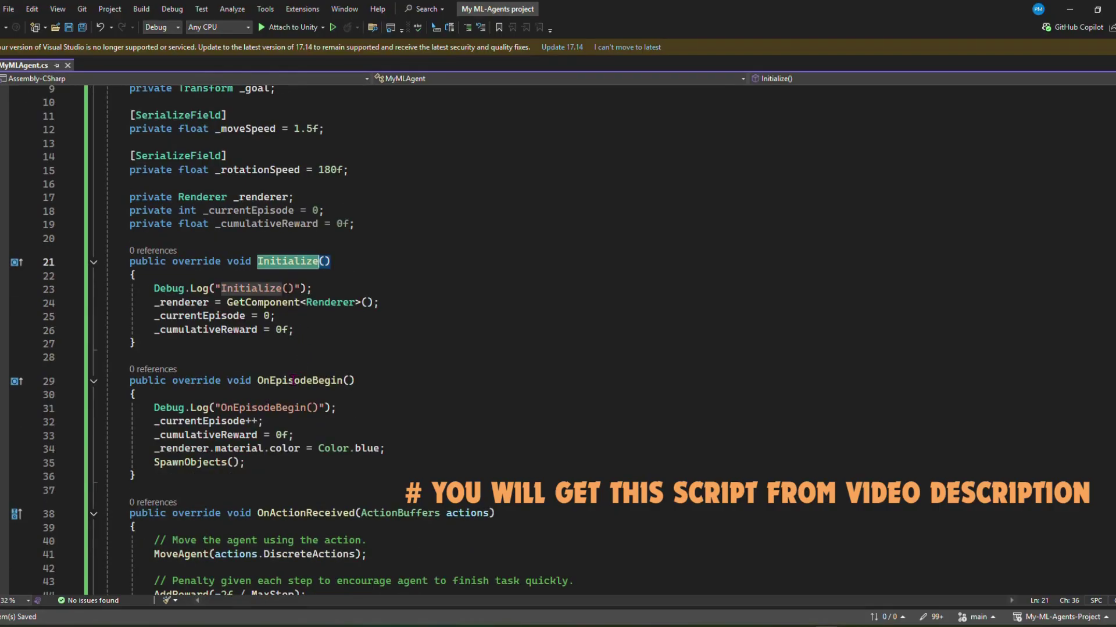
{"action": "left_click", "coordinate": [302, 382]}
{"action": "scroll", "coordinate": [302, 382], "scroll_direction": "down", "scroll_amount": 2}
{"action": "left_click", "coordinate": [300, 440]}
{"action": "left_click", "coordinate": [300, 431]}
{"action": "scroll", "coordinate": [300, 432], "scroll_direction": "up", "scroll_amount": 2}
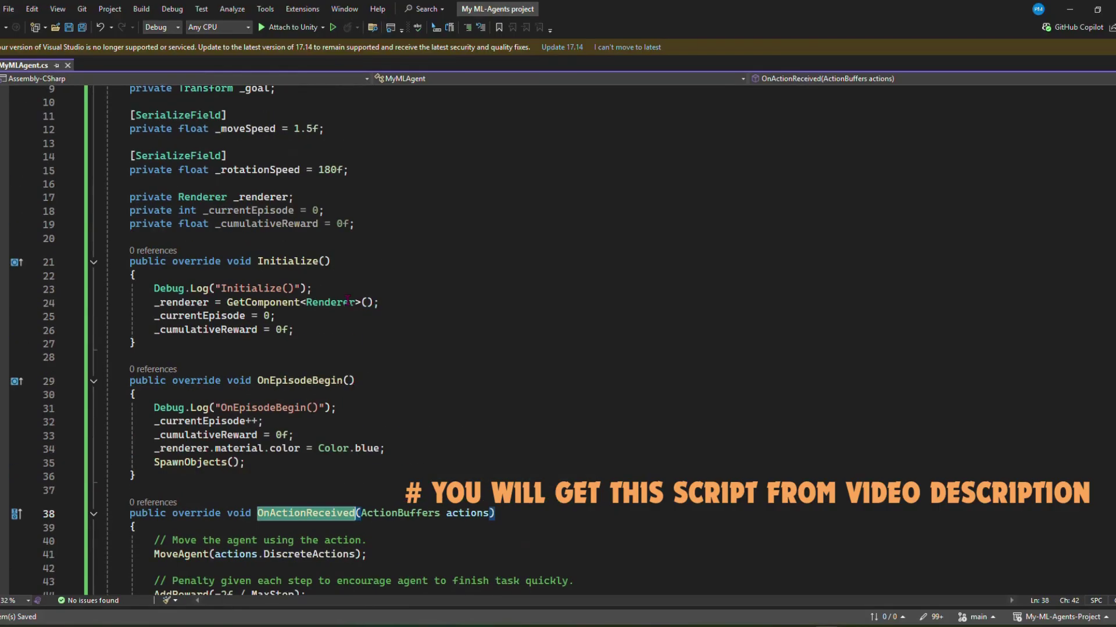
{"action": "left_click", "coordinate": [330, 262]}
{"action": "left_click", "coordinate": [279, 275]}
{"action": "scroll", "coordinate": [349, 302], "scroll_direction": "down", "scroll_amount": 1}
{"action": "scroll", "coordinate": [406, 314], "scroll_direction": "down", "scroll_amount": 3}
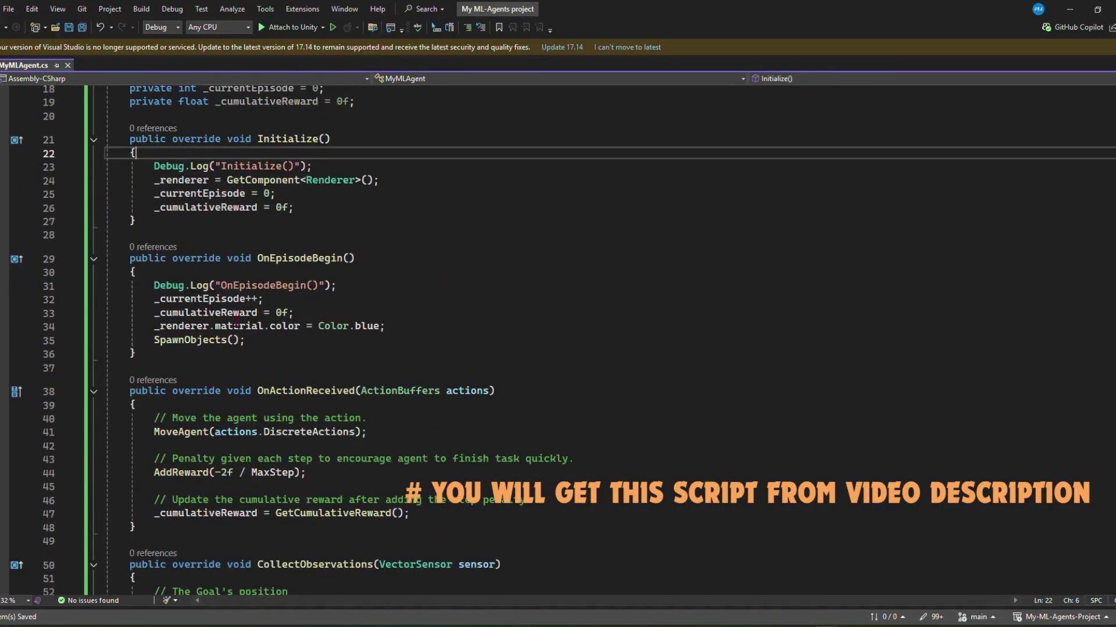
{"action": "scroll", "coordinate": [431, 324], "scroll_direction": "down", "scroll_amount": 3}
{"action": "scroll", "coordinate": [431, 324], "scroll_direction": "down", "scroll_amount": 2}
{"action": "scroll", "coordinate": [430, 324], "scroll_direction": "down", "scroll_amount": 2}
{"action": "scroll", "coordinate": [427, 324], "scroll_direction": "down", "scroll_amount": 3}
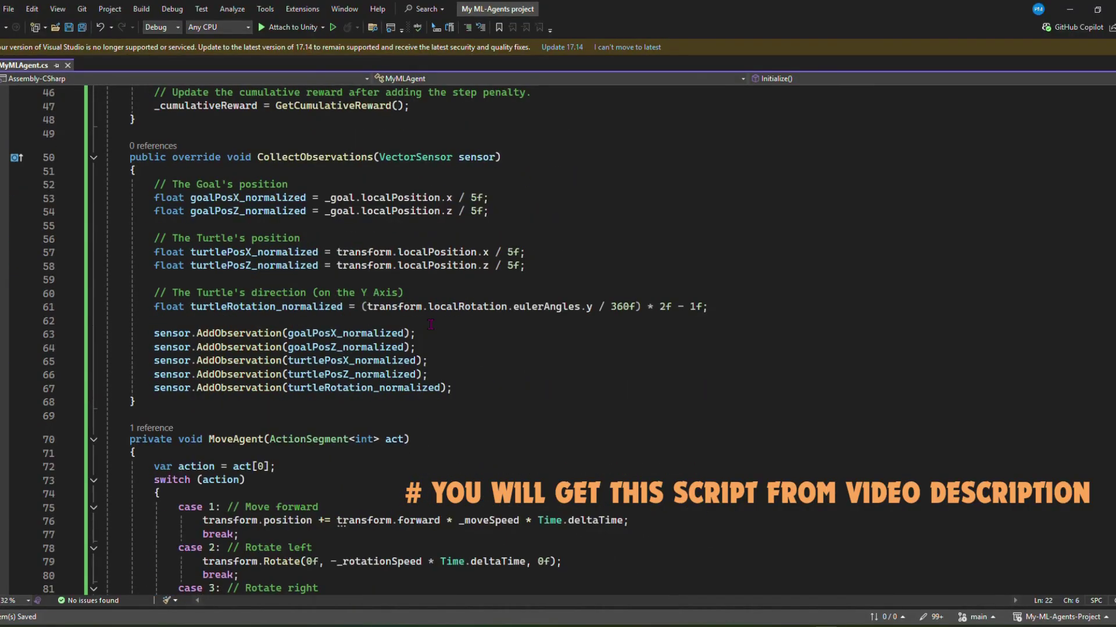
{"action": "scroll", "coordinate": [421, 325], "scroll_direction": "down", "scroll_amount": 2}
{"action": "scroll", "coordinate": [417, 326], "scroll_direction": "down", "scroll_amount": 1}
Review MoveAgent, the GoalReached reward call and SpawnObjects' random angle lines
{"action": "left_click", "coordinate": [239, 277]}
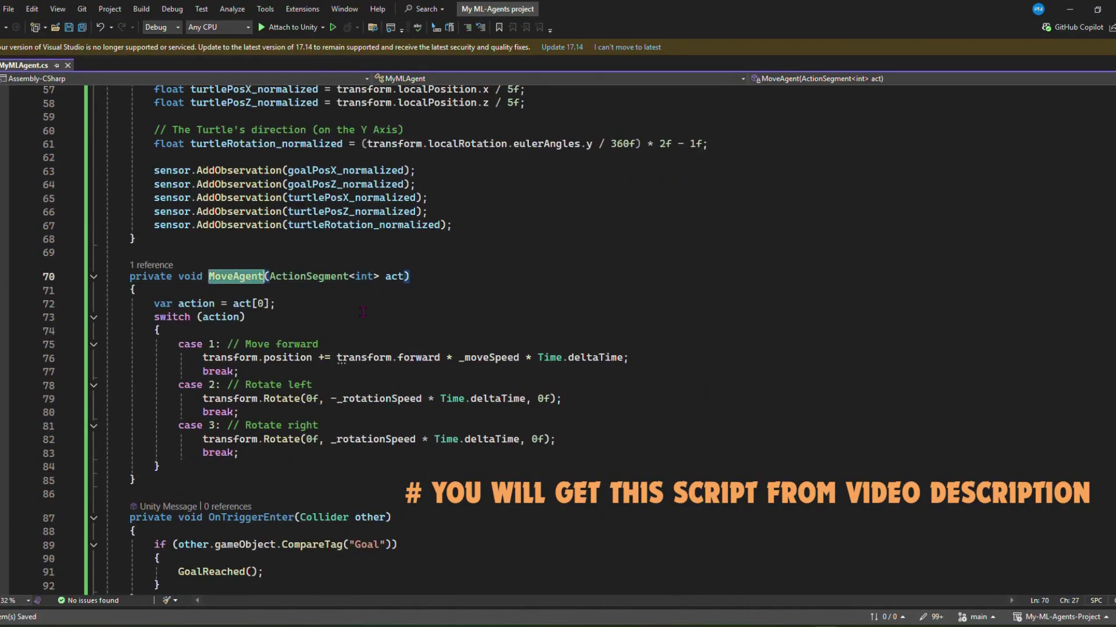
{"action": "scroll", "coordinate": [239, 285], "scroll_direction": "down", "scroll_amount": 2}
{"action": "scroll", "coordinate": [291, 325], "scroll_direction": "down", "scroll_amount": 3}
{"action": "left_click", "coordinate": [372, 370]}
{"action": "scroll", "coordinate": [371, 369], "scroll_direction": "down", "scroll_amount": 3}
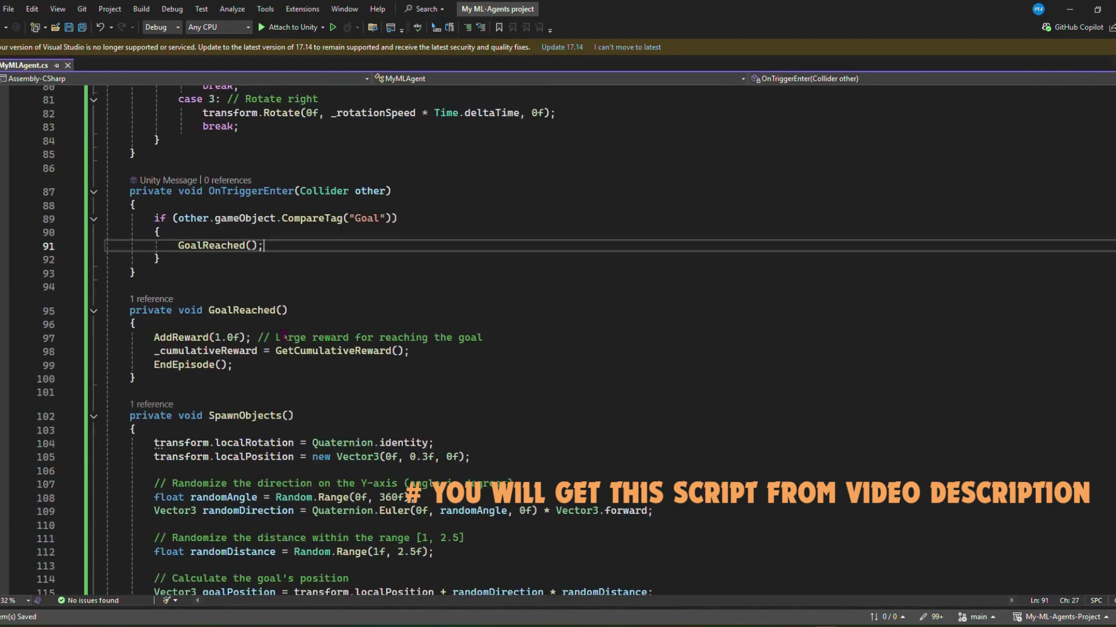
{"action": "scroll", "coordinate": [349, 349], "scroll_direction": "down", "scroll_amount": 2}
{"action": "left_click", "coordinate": [244, 219]}
{"action": "scroll", "coordinate": [406, 465], "scroll_direction": "down", "scroll_amount": 3}
{"action": "left_click", "coordinate": [427, 526]}
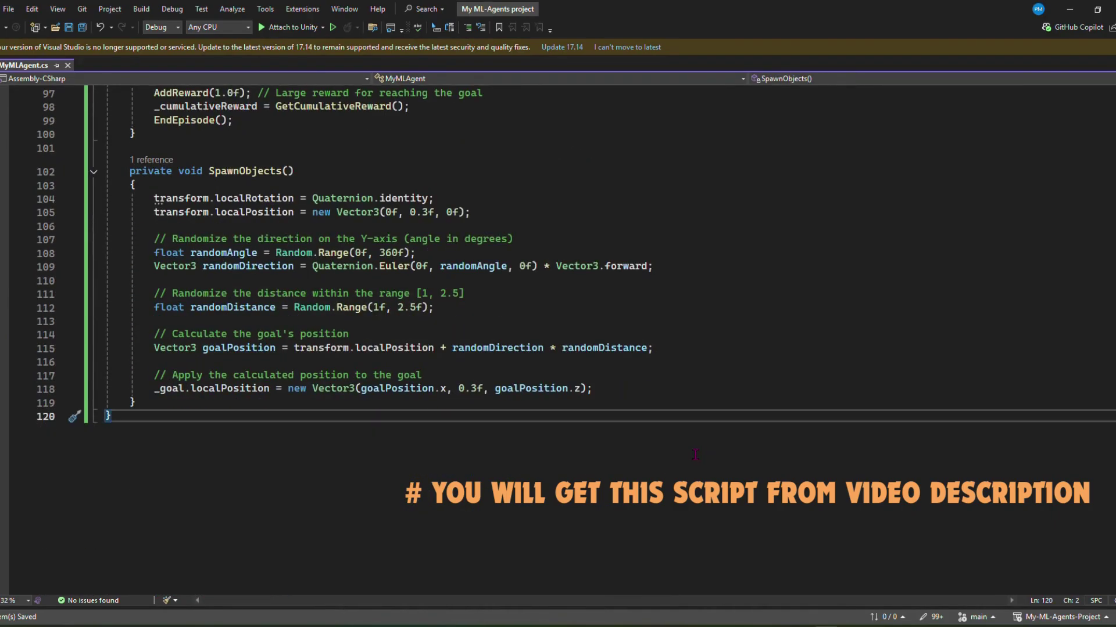
{"action": "left_click", "coordinate": [250, 172]}
{"action": "left_click_drag", "start_coordinate": [135, 239], "coordinate": [416, 253]}
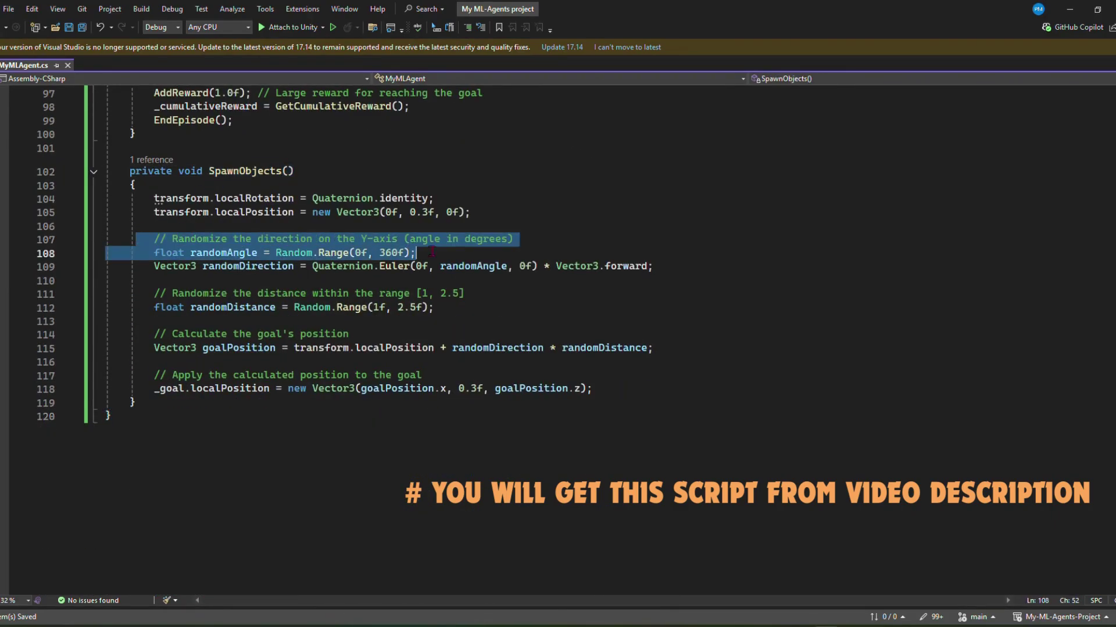
{"action": "key", "text": "Down"}
{"action": "key", "text": "Down"}
{"action": "key", "text": "Down"}
{"action": "key", "text": "Down"}
{"action": "key", "text": "Down"}
{"action": "key", "text": "Down"}
{"action": "scroll", "coordinate": [565, 120], "scroll_direction": "up", "scroll_amount": 3, "text": "ctrl"}
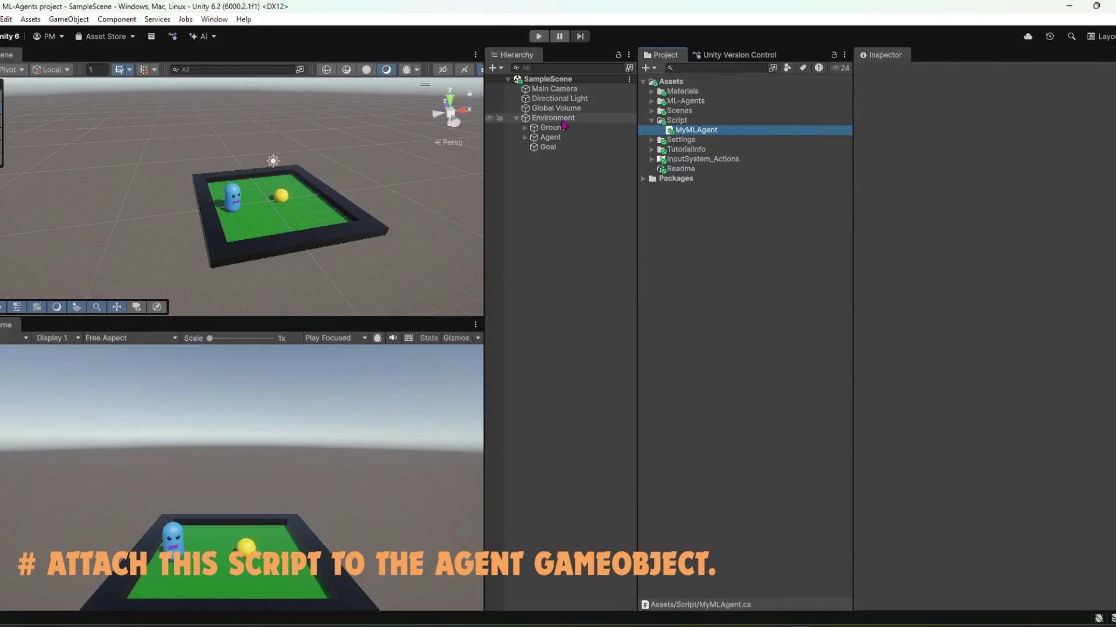
Add the MyMLAgent script to the Agent and set its Goal field to the Goal object
{"action": "left_click", "coordinate": [549, 138]}
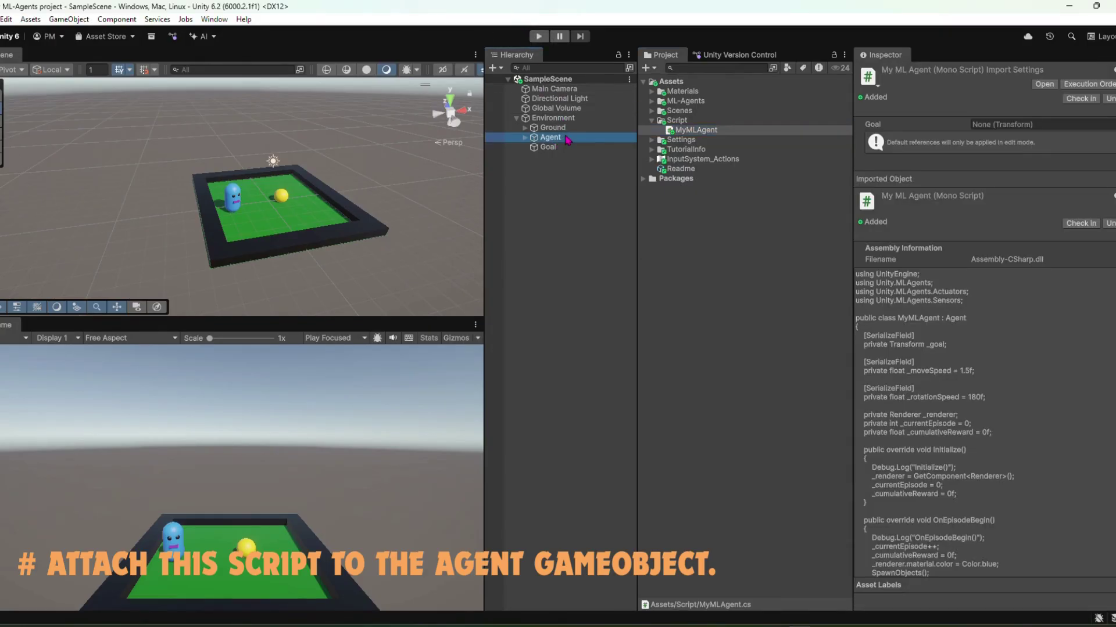
{"action": "scroll", "coordinate": [905, 213], "scroll_direction": "down", "scroll_amount": 5}
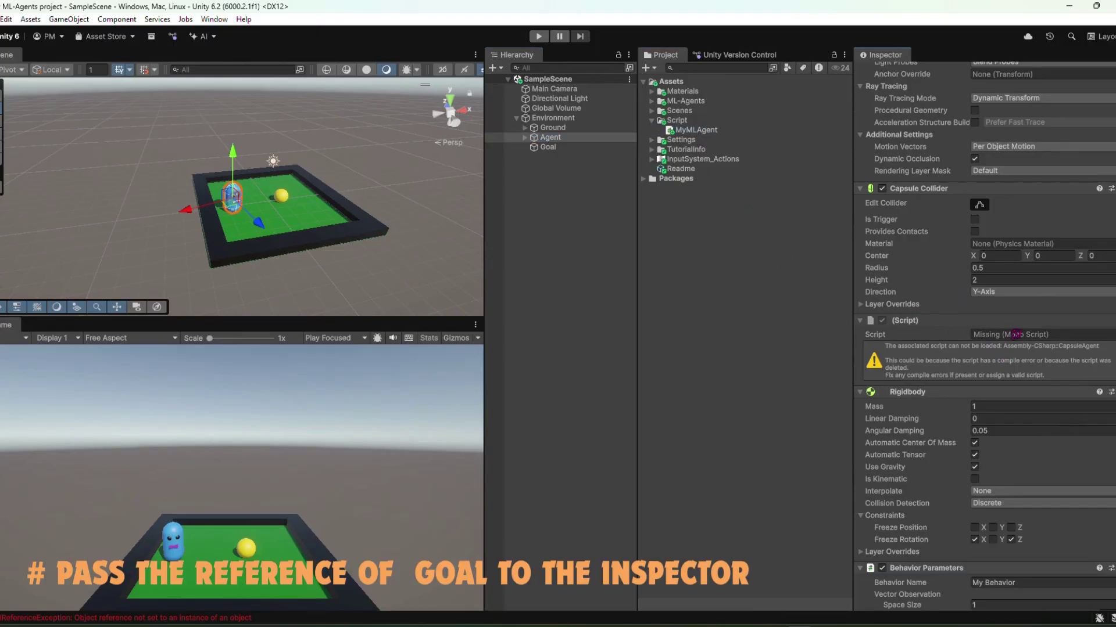
{"action": "left_click_drag", "start_coordinate": [696, 130], "coordinate": [884, 333]}
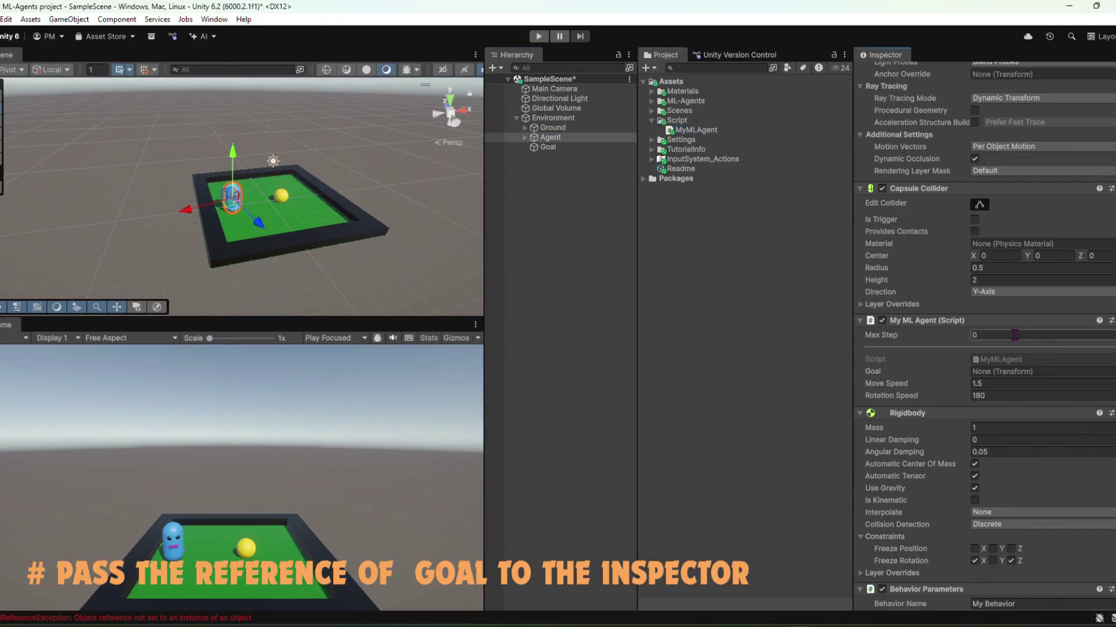
{"action": "left_click_drag", "start_coordinate": [548, 147], "coordinate": [993, 372]}
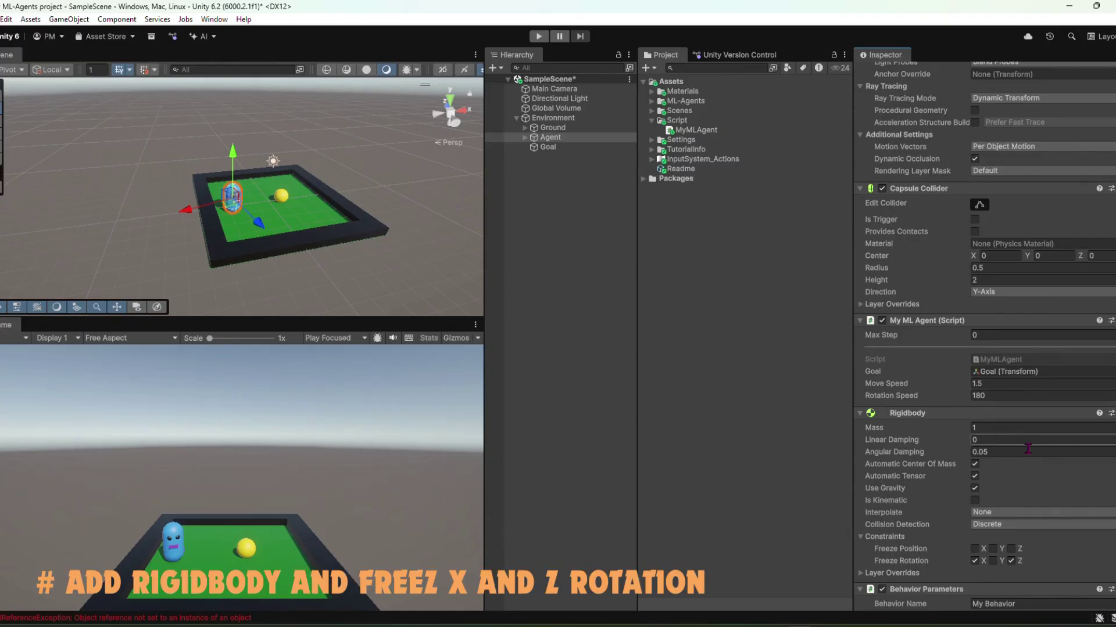
{"action": "scroll", "coordinate": [996, 346], "scroll_direction": "down", "scroll_amount": 3}
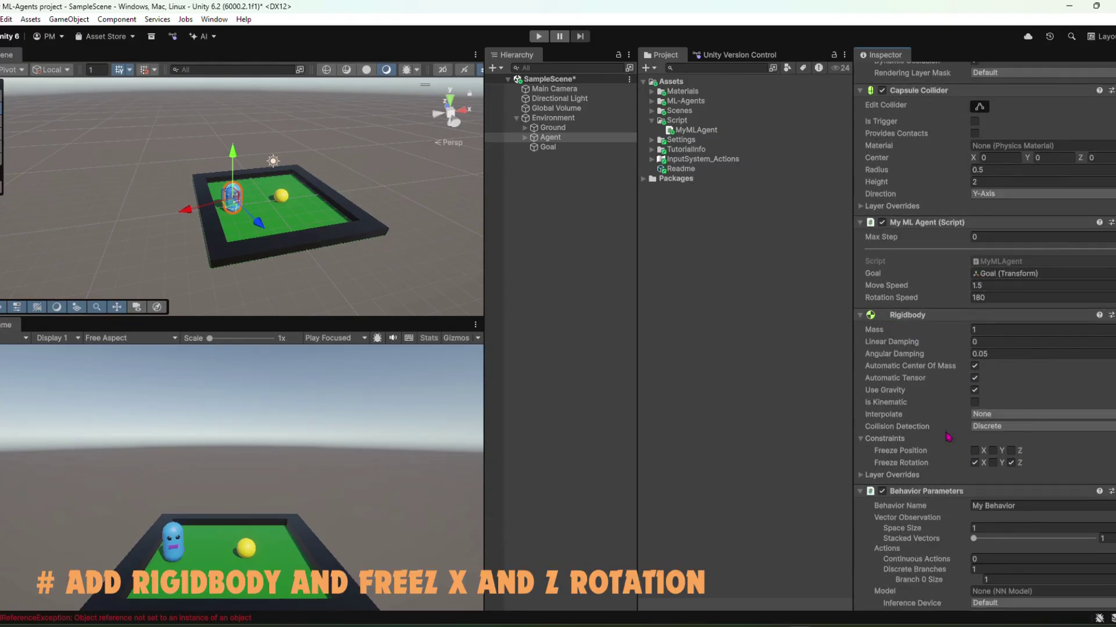
{"action": "scroll", "coordinate": [970, 473], "scroll_direction": "down", "scroll_amount": 2}
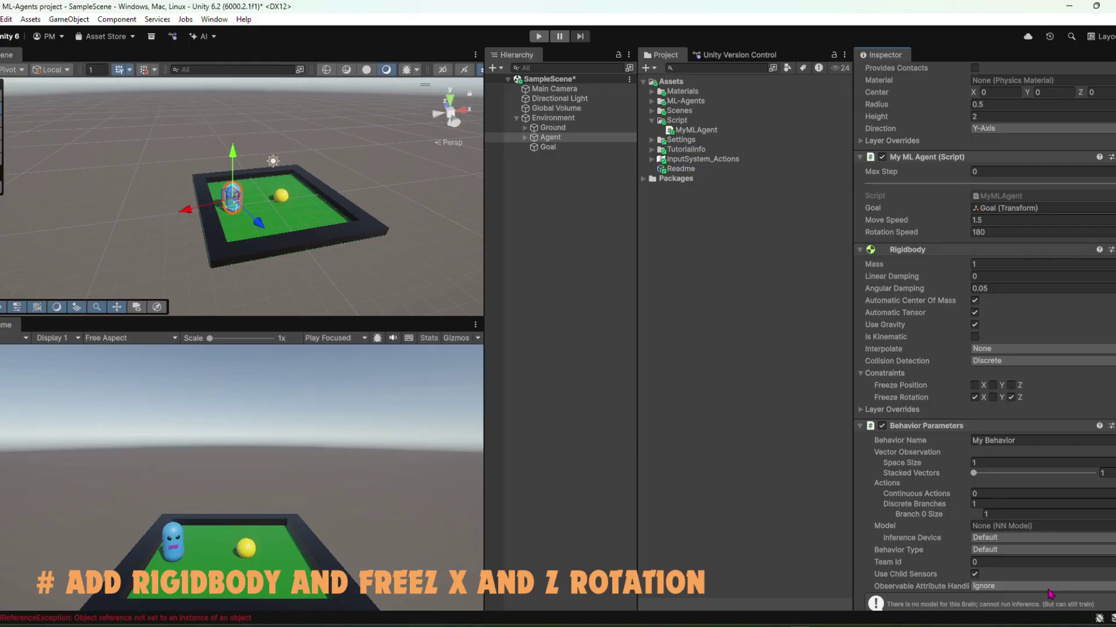
Save the scene and set the agent's Max Step to 5000
{"action": "key", "text": "ctrl+s"}
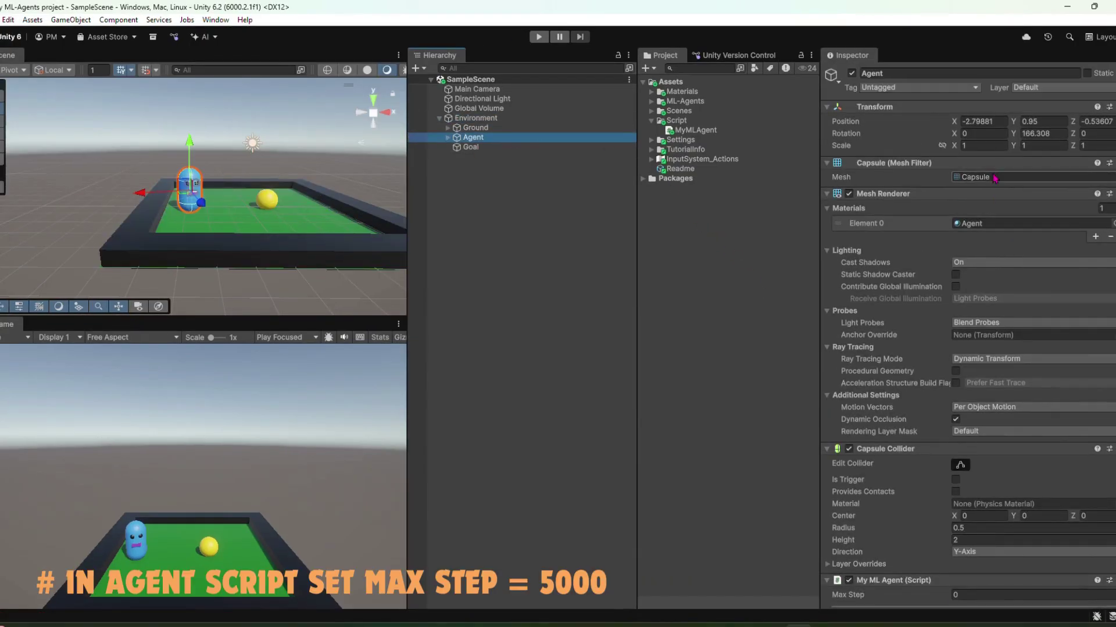
{"action": "scroll", "coordinate": [995, 261], "scroll_direction": "down", "scroll_amount": 3}
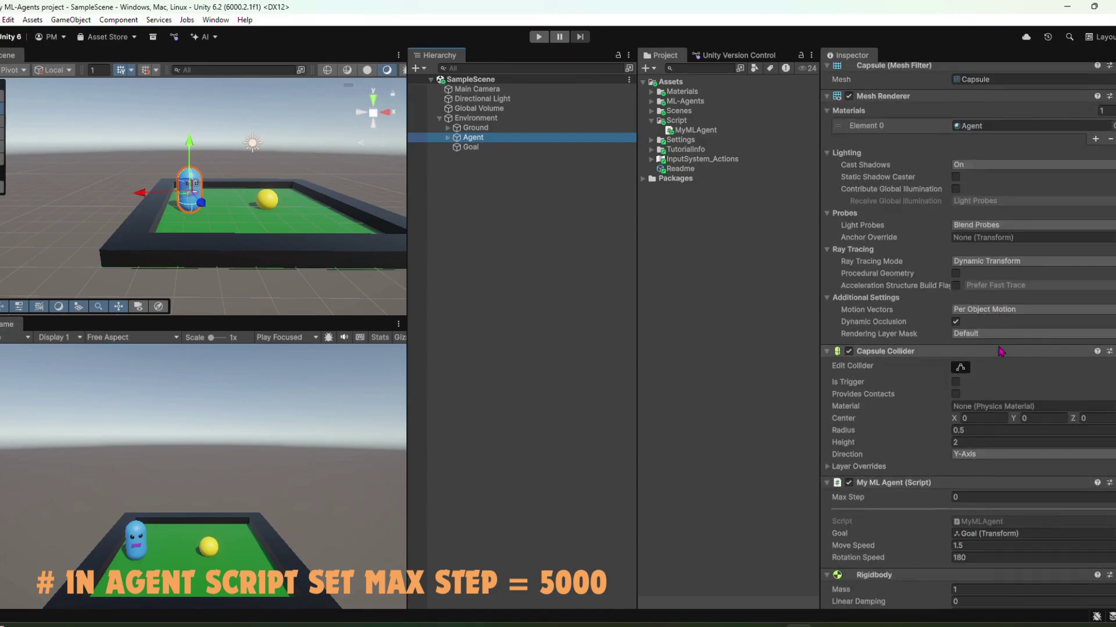
{"action": "scroll", "coordinate": [995, 351], "scroll_direction": "down", "scroll_amount": 5}
{"action": "left_click", "coordinate": [995, 336]}
{"action": "type", "text": "5000"}
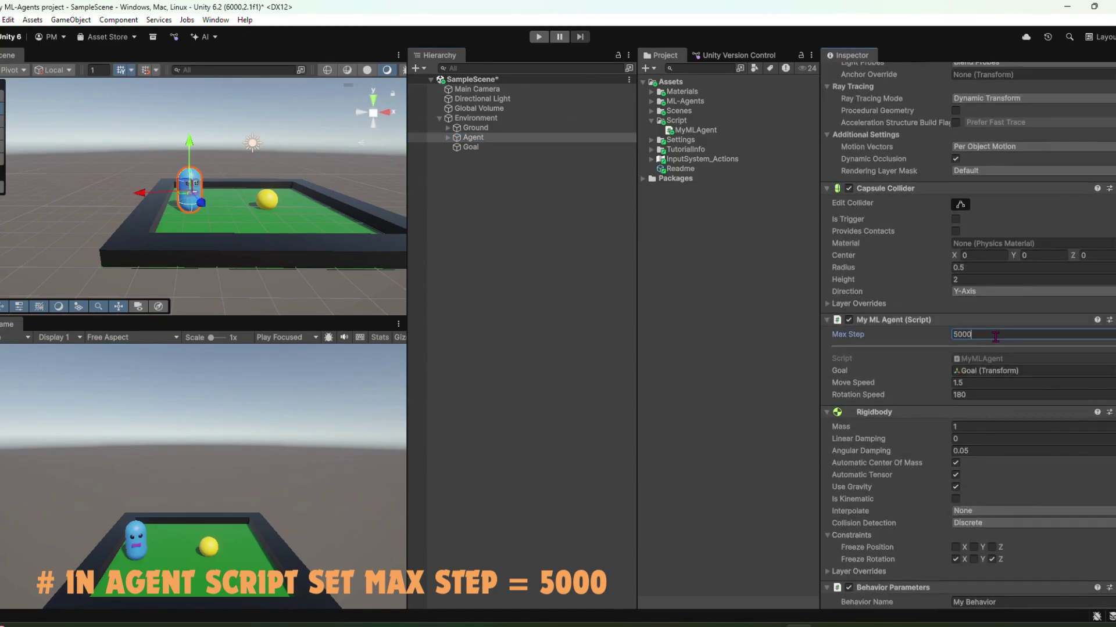
{"action": "scroll", "coordinate": [999, 434], "scroll_direction": "down", "scroll_amount": 1}
{"action": "scroll", "coordinate": [1003, 441], "scroll_direction": "down", "scroll_amount": 2}
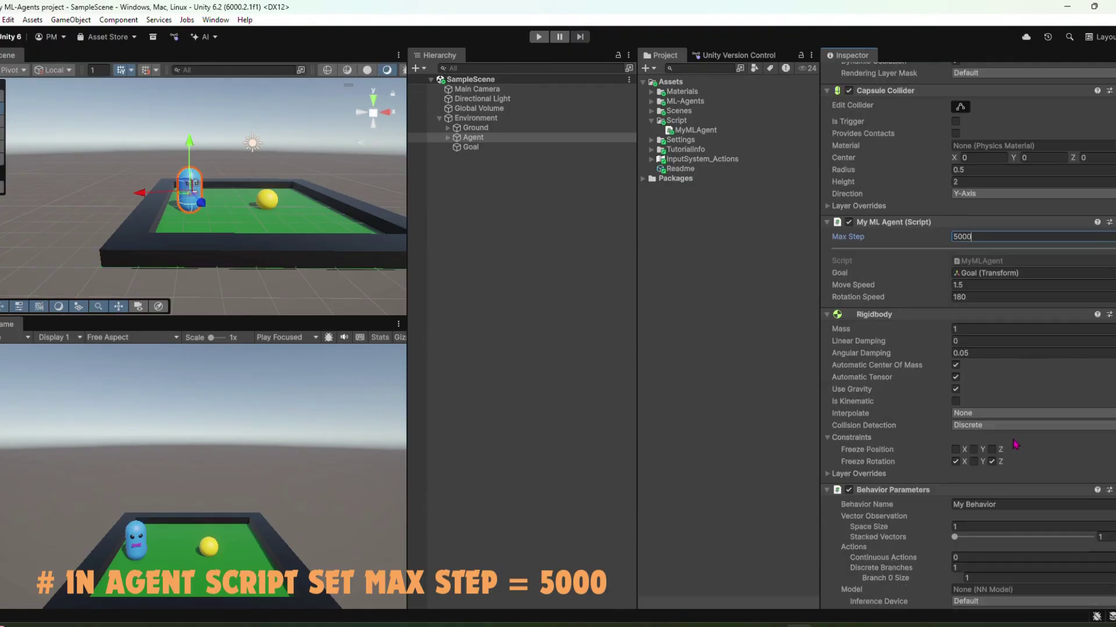
{"action": "scroll", "coordinate": [1008, 488], "scroll_direction": "down", "scroll_amount": 1}
Name the behavior My Agent with Space Size 5 and Branch 0 Size 4
{"action": "left_click", "coordinate": [1013, 472]}
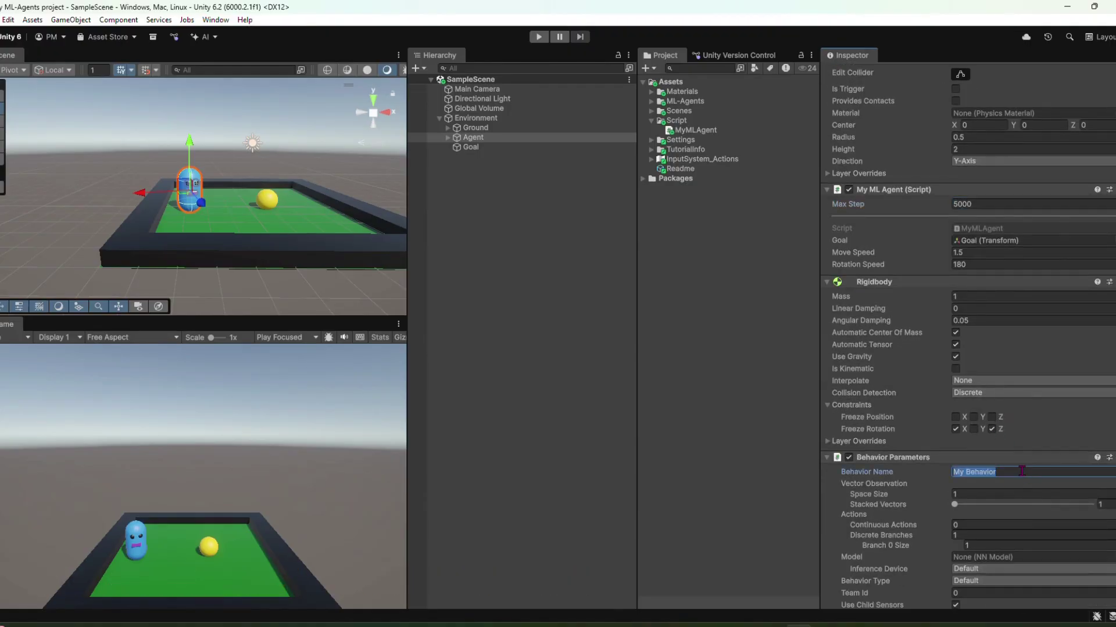
{"action": "type", "text": "My Agent"}
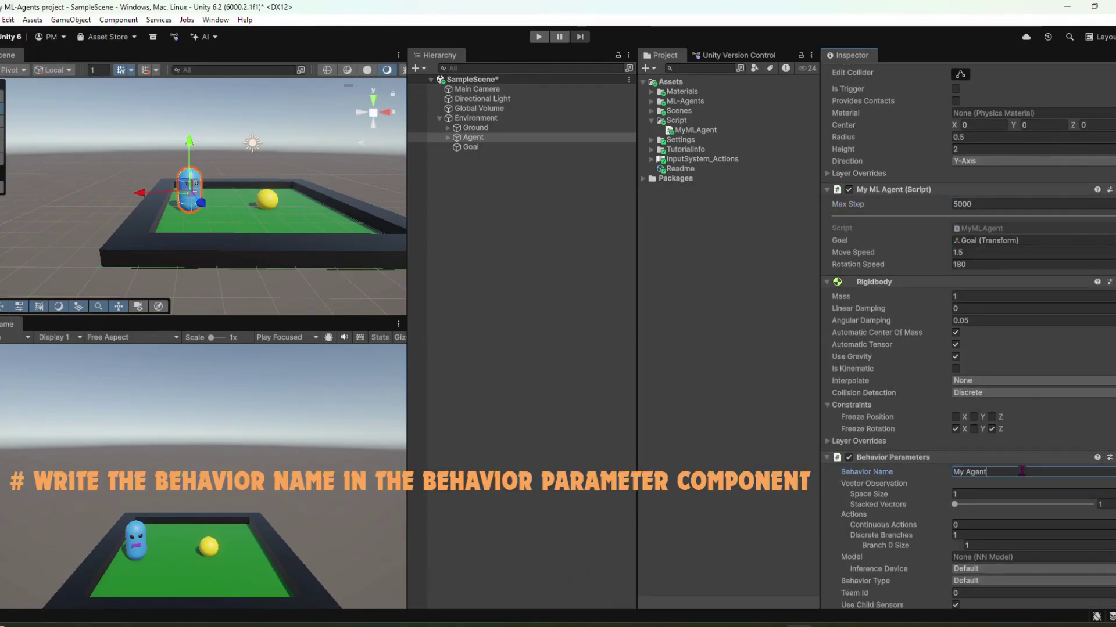
{"action": "scroll", "coordinate": [1022, 471], "scroll_direction": "down", "scroll_amount": 3}
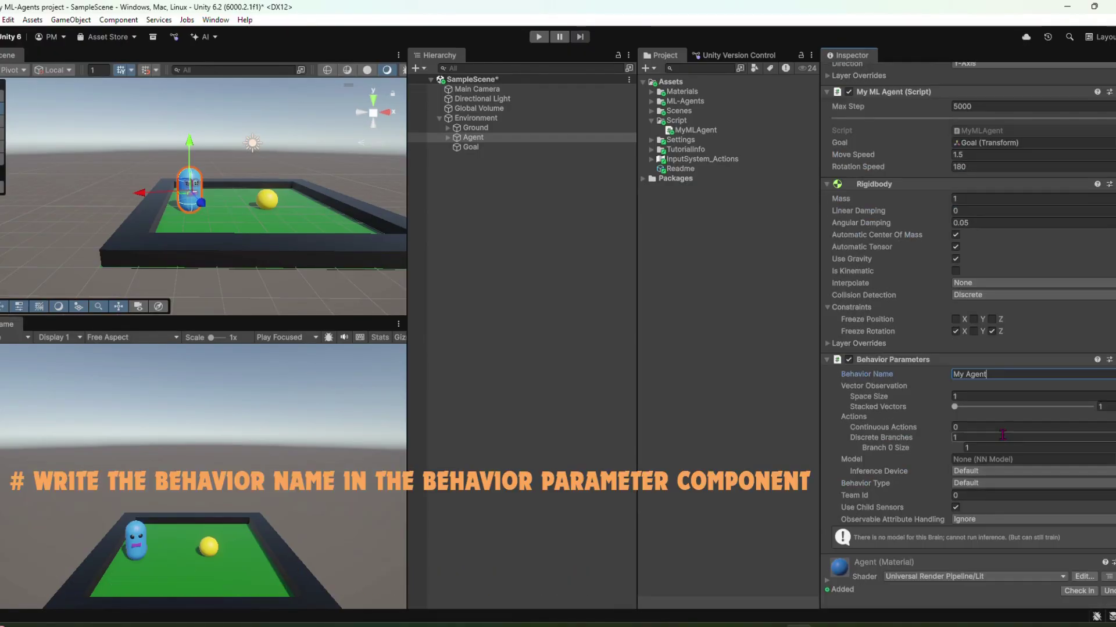
{"action": "left_click", "coordinate": [1007, 398]}
{"action": "scroll", "coordinate": [976, 387], "scroll_direction": "up", "scroll_amount": 3}
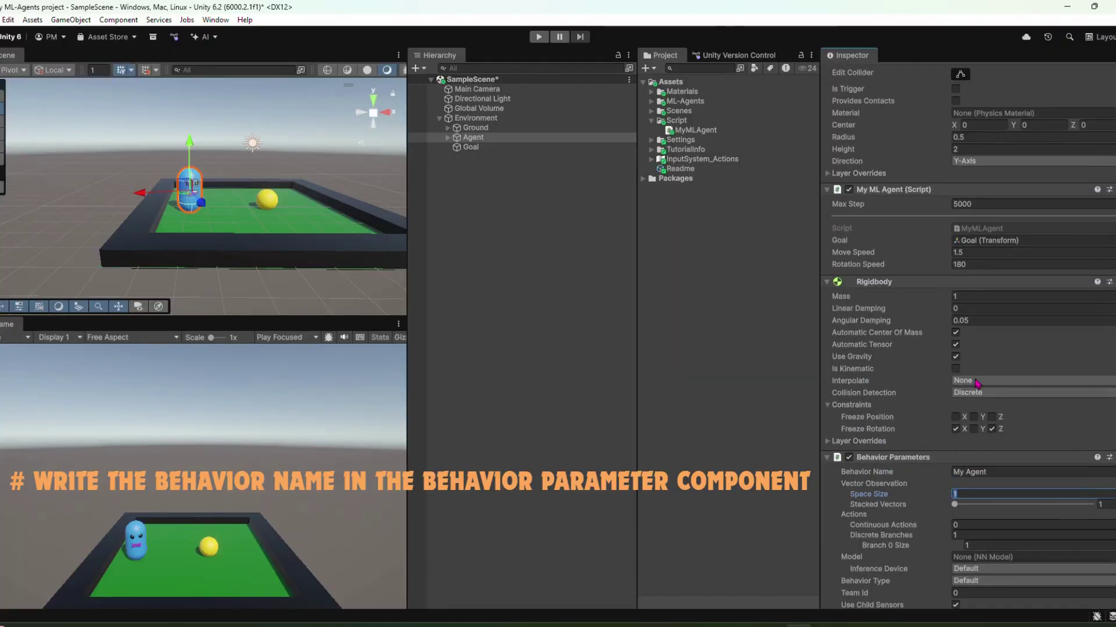
{"action": "left_click", "coordinate": [965, 228]}
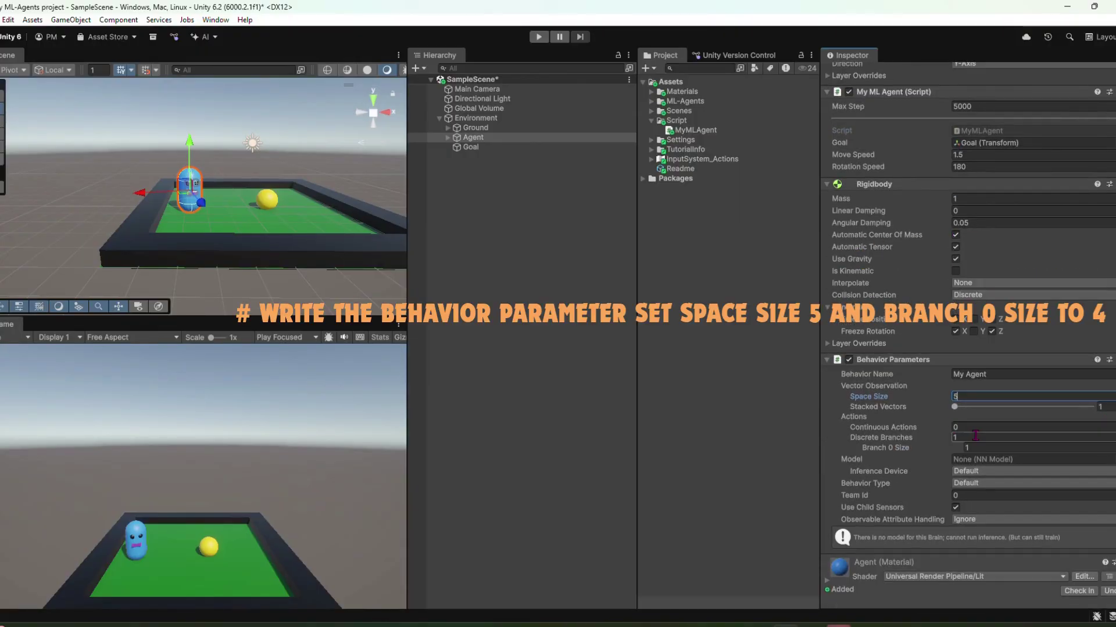
{"action": "left_click", "coordinate": [975, 445]}
{"action": "type", "text": "4"}
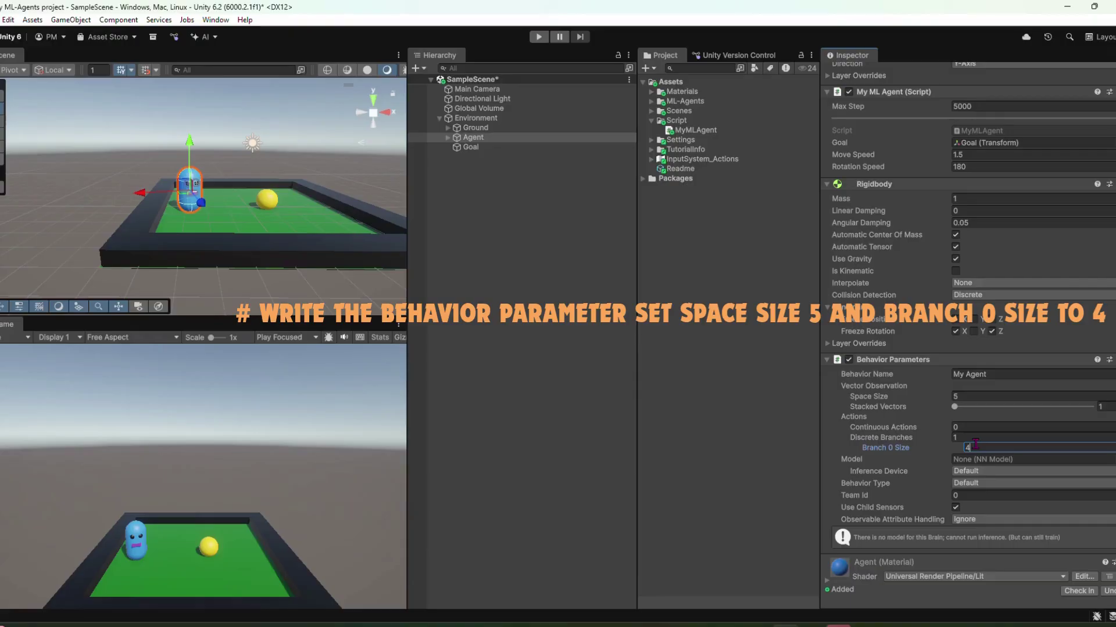
{"action": "scroll", "coordinate": [976, 446], "scroll_direction": "down", "scroll_amount": 2}
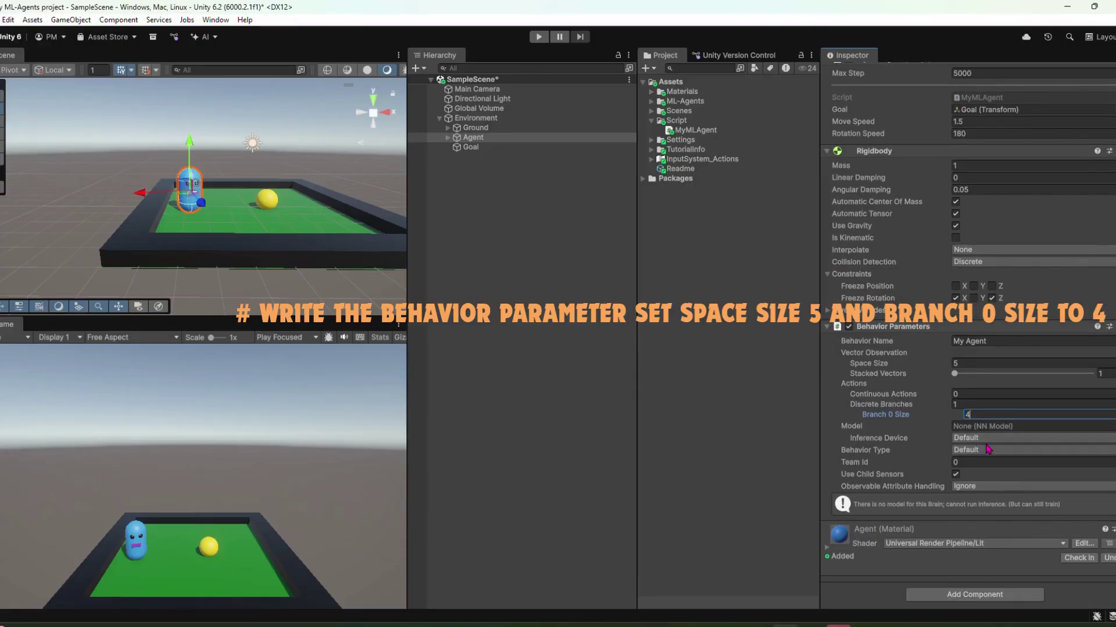
Add a Decision Requester component, with Decision Period 5, to the Agent
{"action": "left_click", "coordinate": [975, 594]}
{"action": "type", "text": "re"}
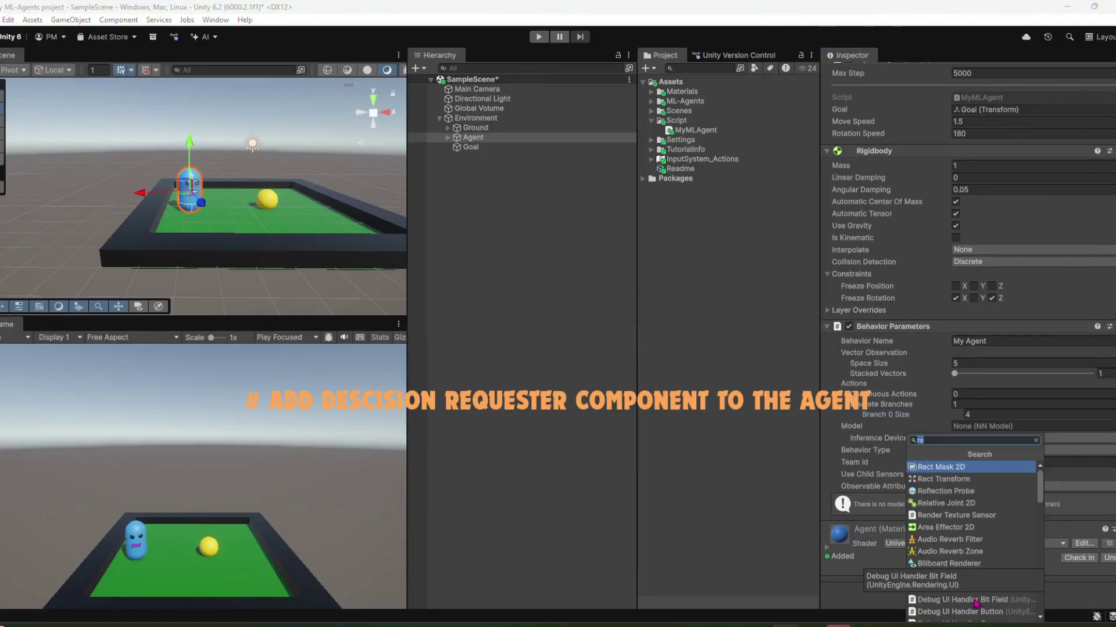
{"action": "type", "text": "des"}
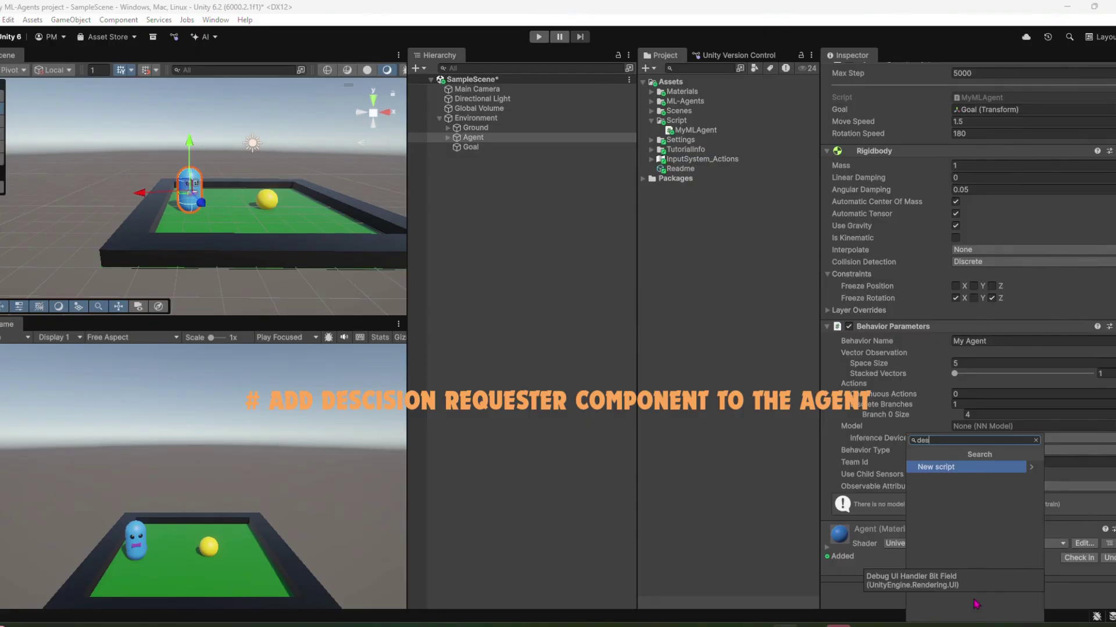
{"action": "key", "text": "BackSpace"}
{"action": "key", "text": "BackSpace"}
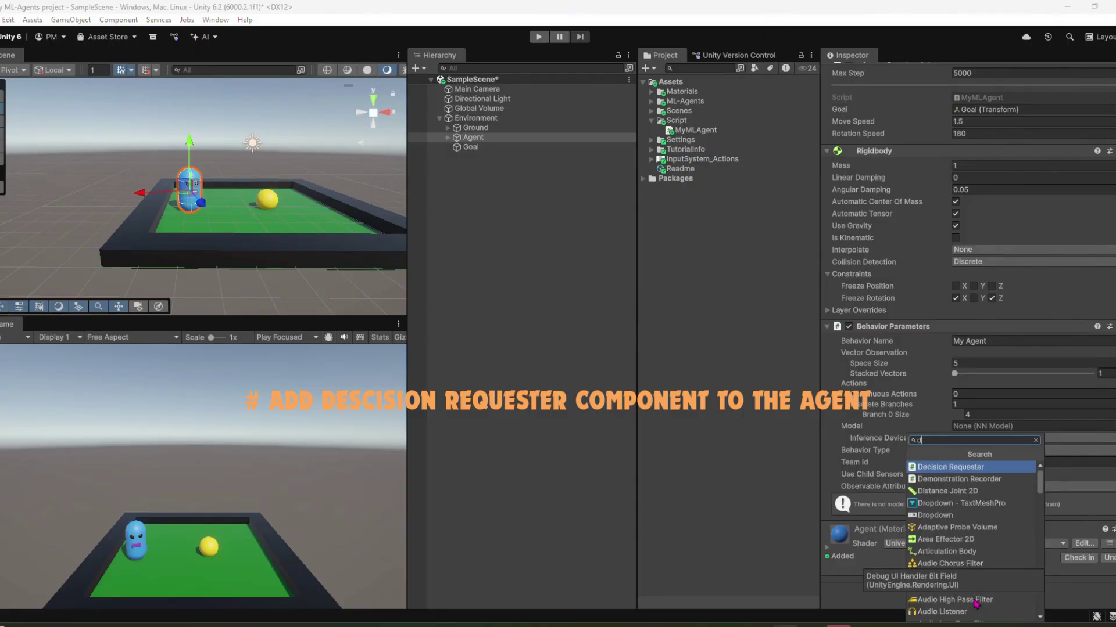
{"action": "key", "text": "Return"}
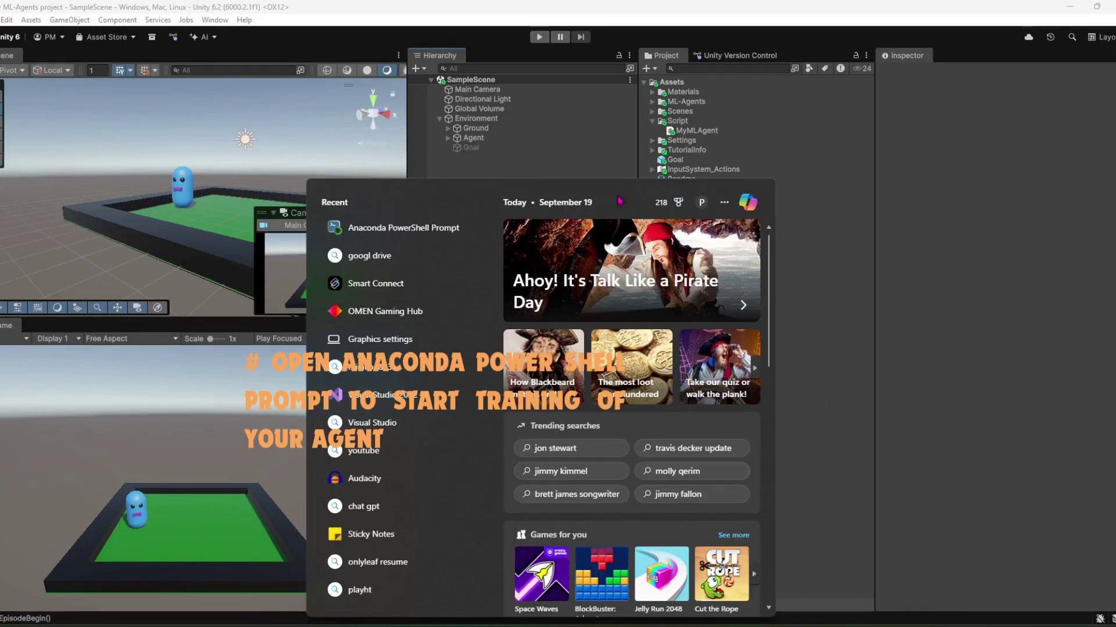
Activate the mlagents conda environment and change into the My ML-Agents project folder
{"action": "left_click", "coordinate": [471, 229]}
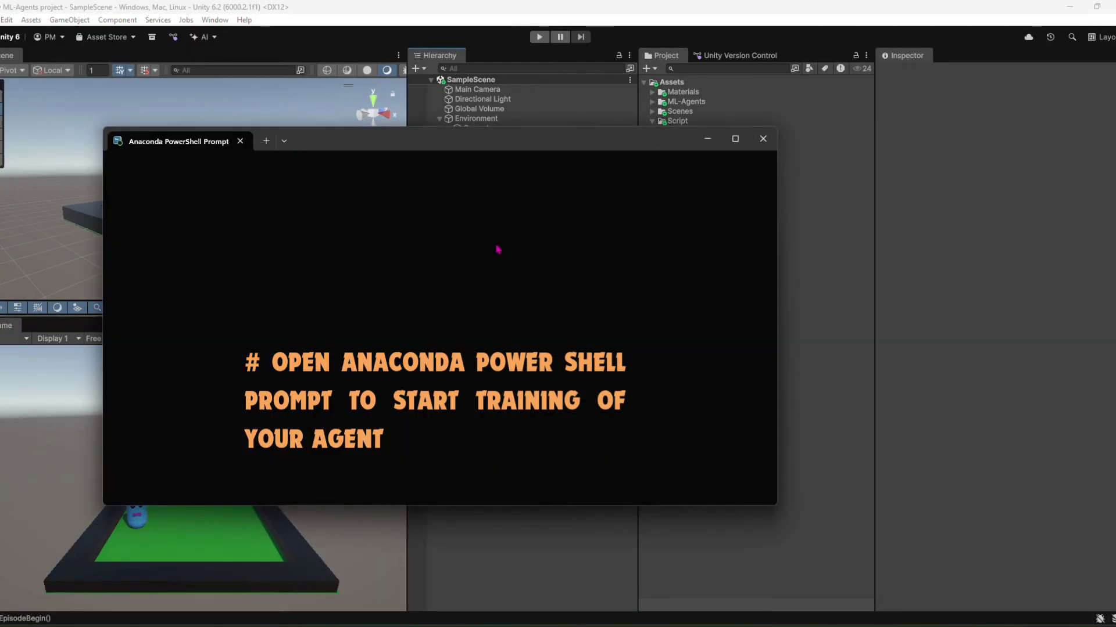
{"action": "type", "text": "conda"}
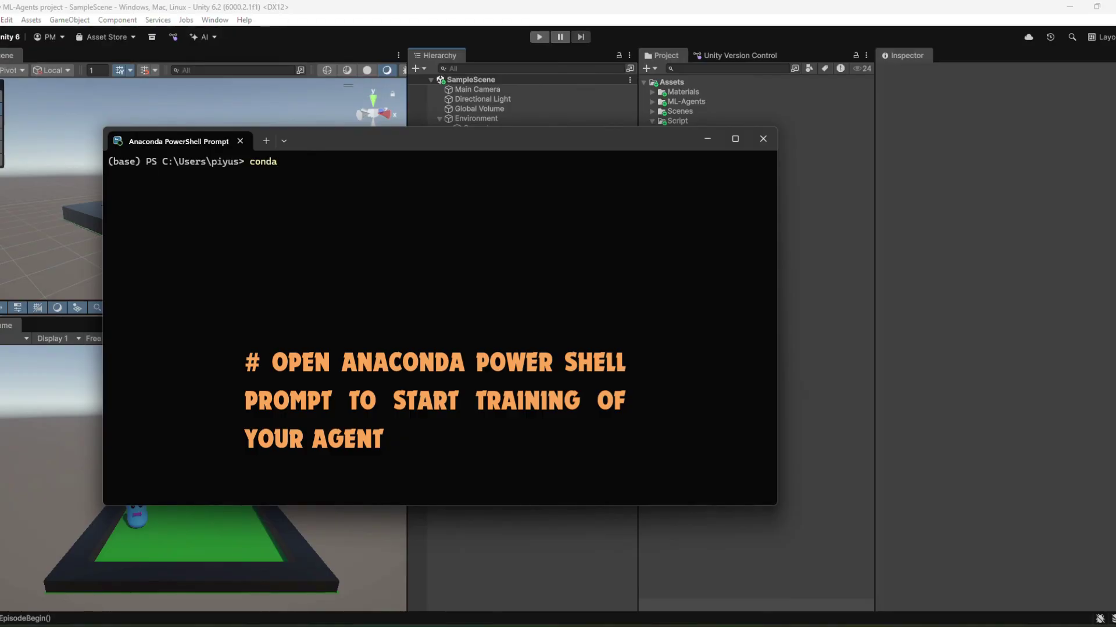
{"action": "type", "text": " activat"}
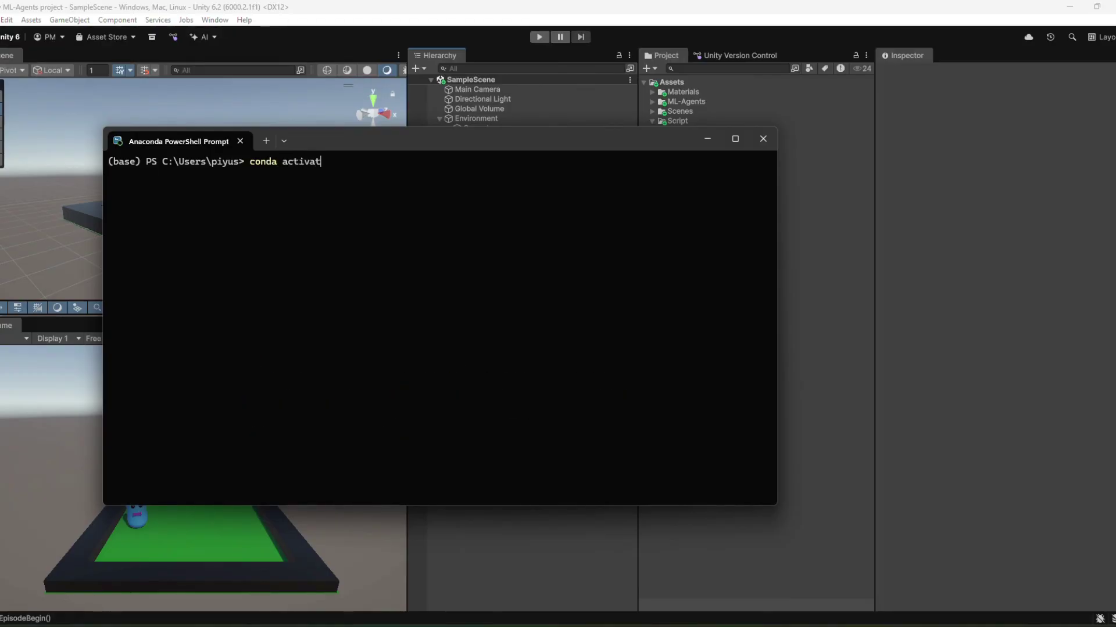
{"action": "type", "text": "e --learn"}
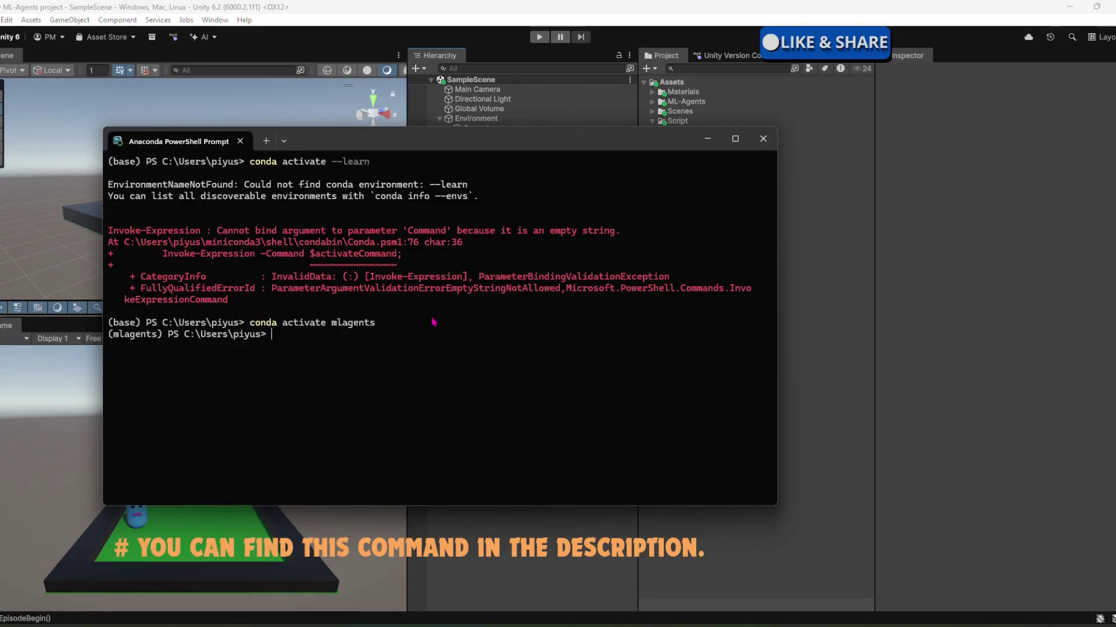
{"action": "key", "text": "super+v"}
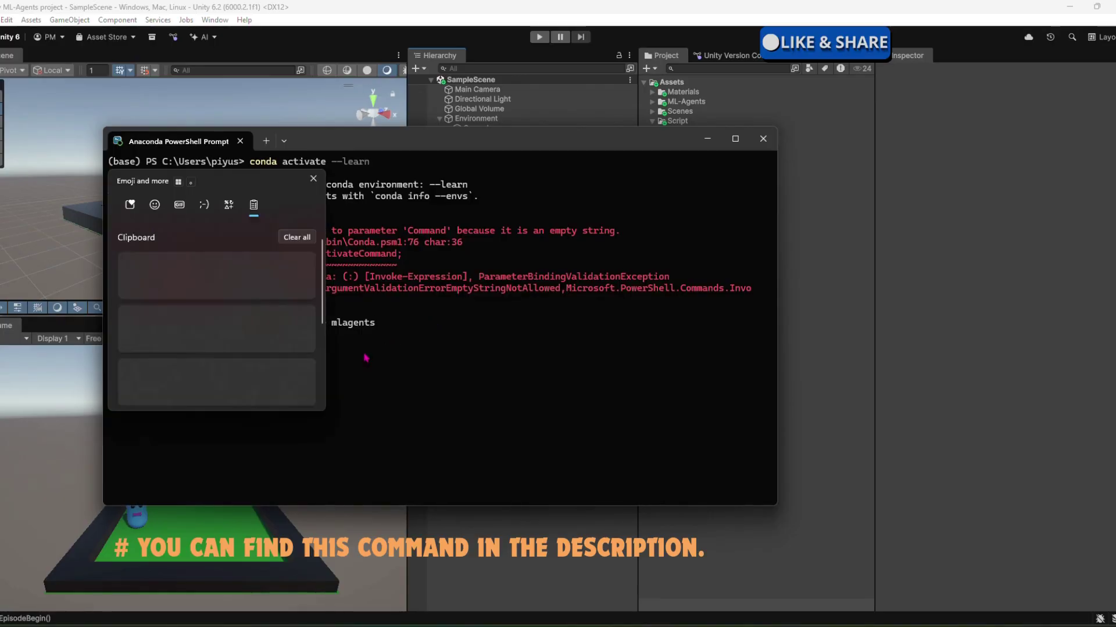
{"action": "scroll", "coordinate": [251, 332], "scroll_direction": "down", "scroll_amount": 2}
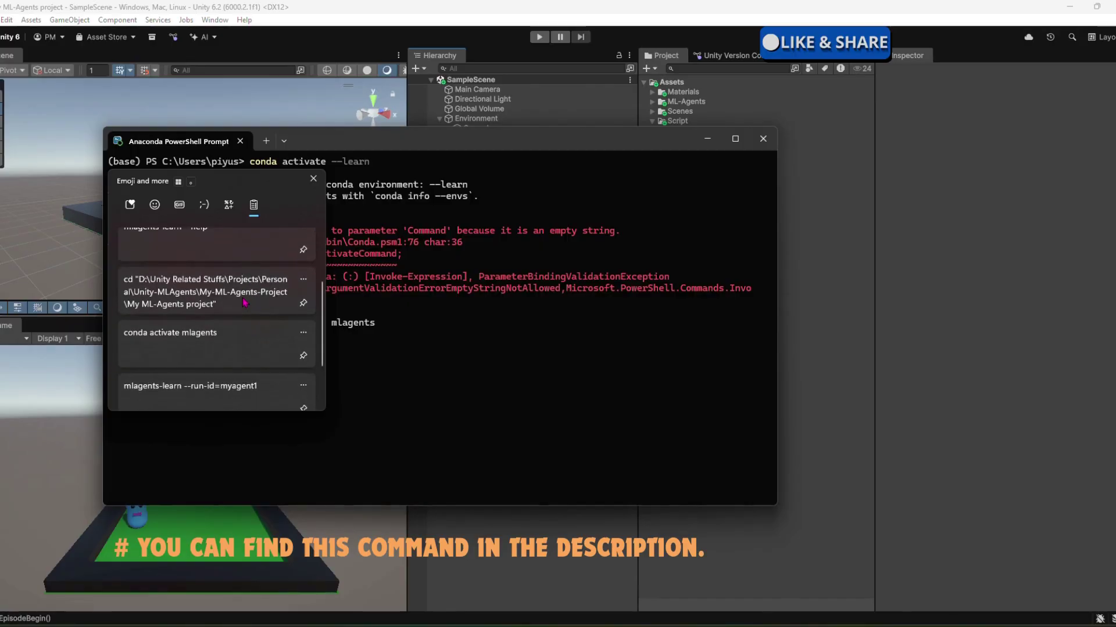
{"action": "left_click", "coordinate": [245, 302]}
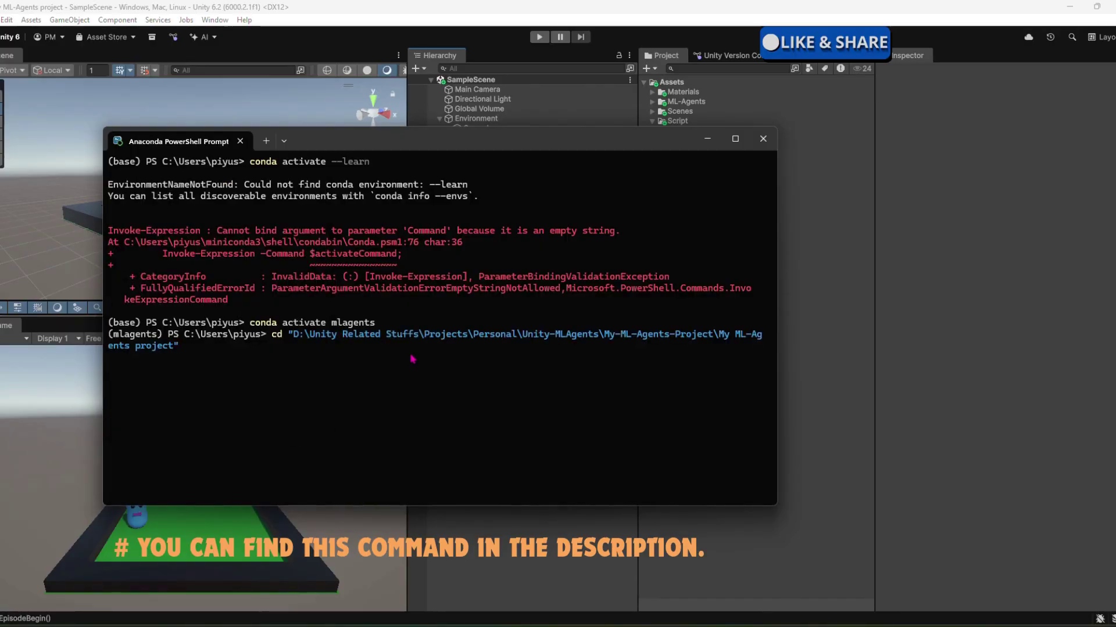
{"action": "key", "text": "Return"}
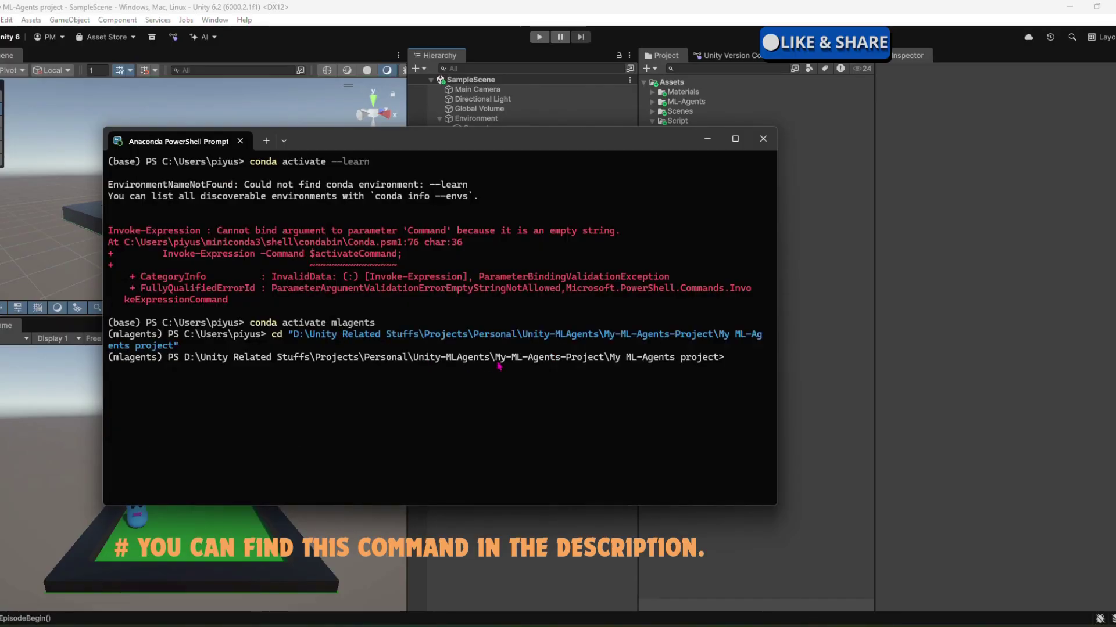
Run mlagents-learn --help, then paste in the mlagents-learn --run-id=myagent1 training command
{"action": "key", "text": "super+v"}
{"action": "key", "text": "Down"}
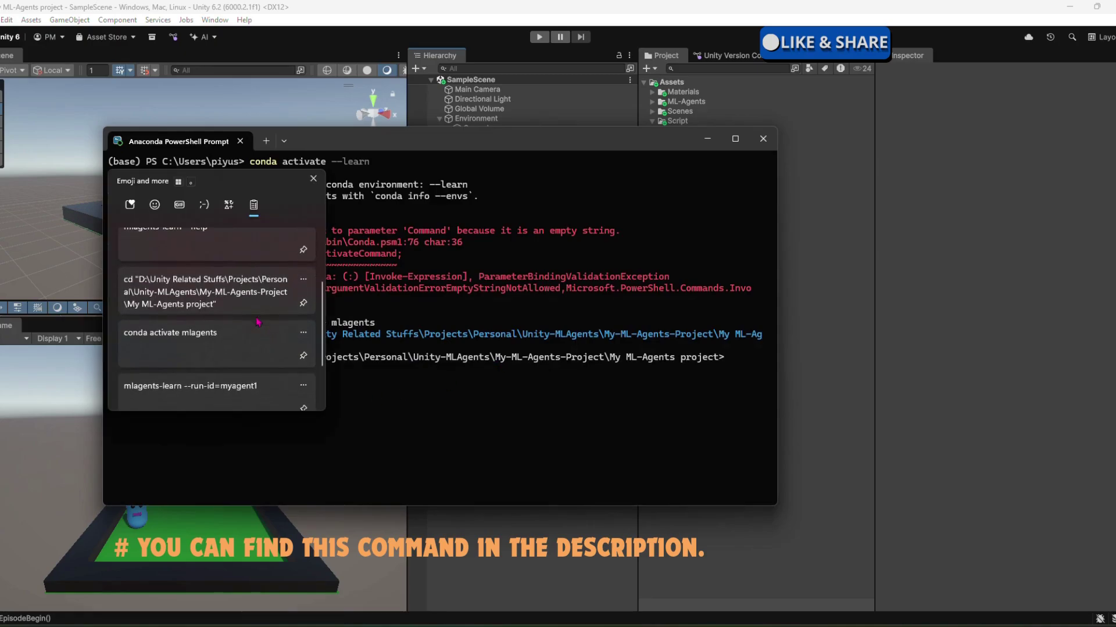
{"action": "key", "text": "Return"}
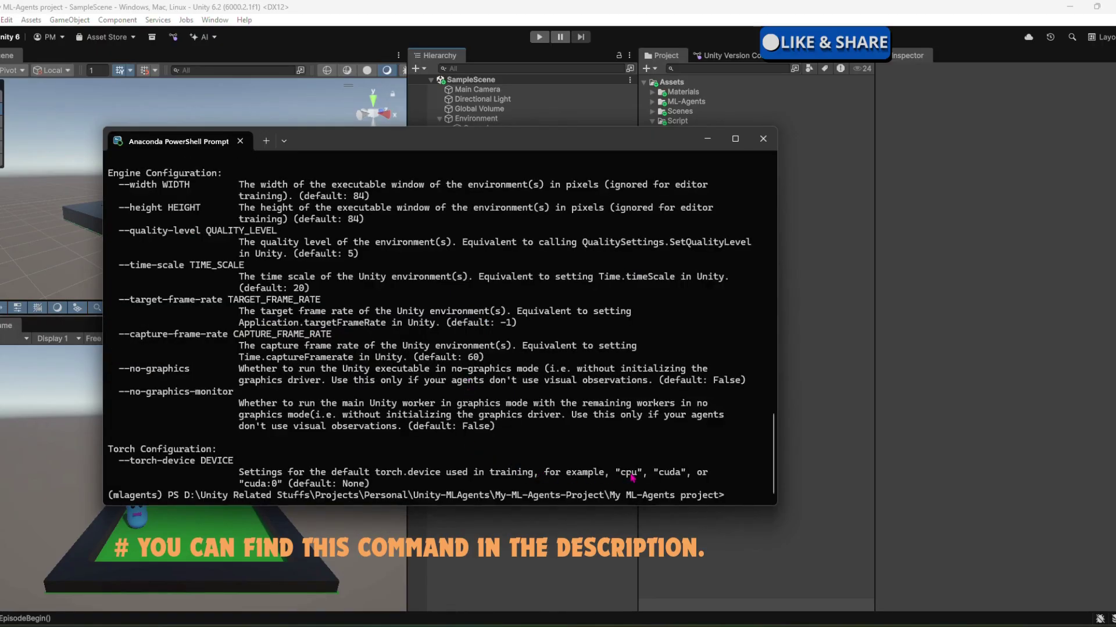
{"action": "key", "text": "super+v"}
{"action": "key", "text": "Down"}
{"action": "key", "text": "Down"}
{"action": "key", "text": "Down"}
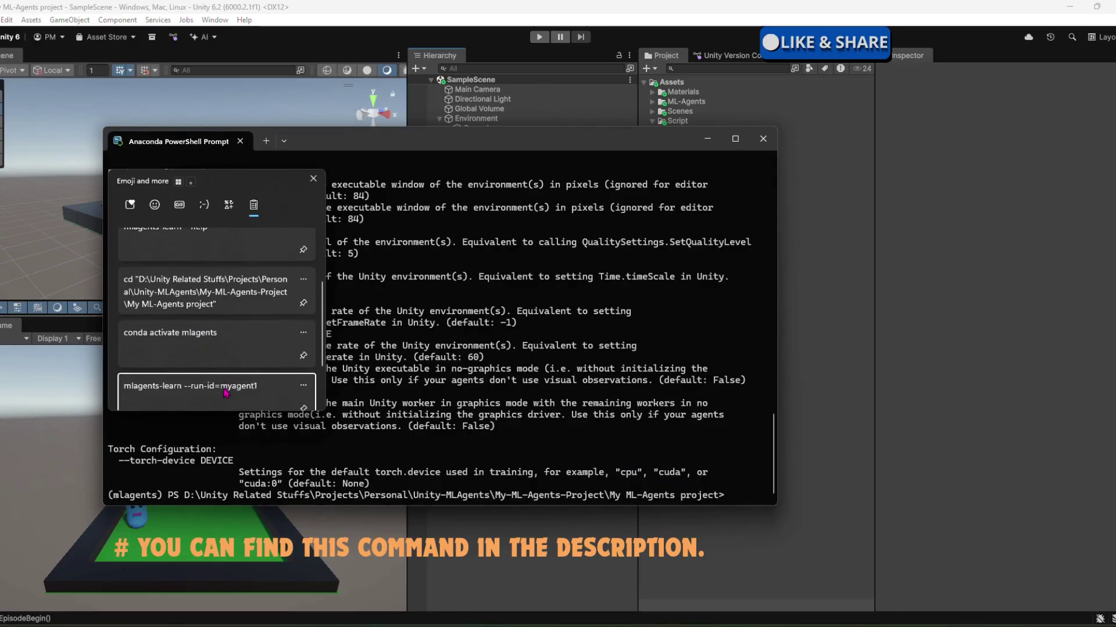
{"action": "key", "text": "Return"}
Maximize the terminal and rerun training as mlagents-learn --run-id=myagent2, waiting on port 5004
{"action": "left_click", "coordinate": [735, 138]}
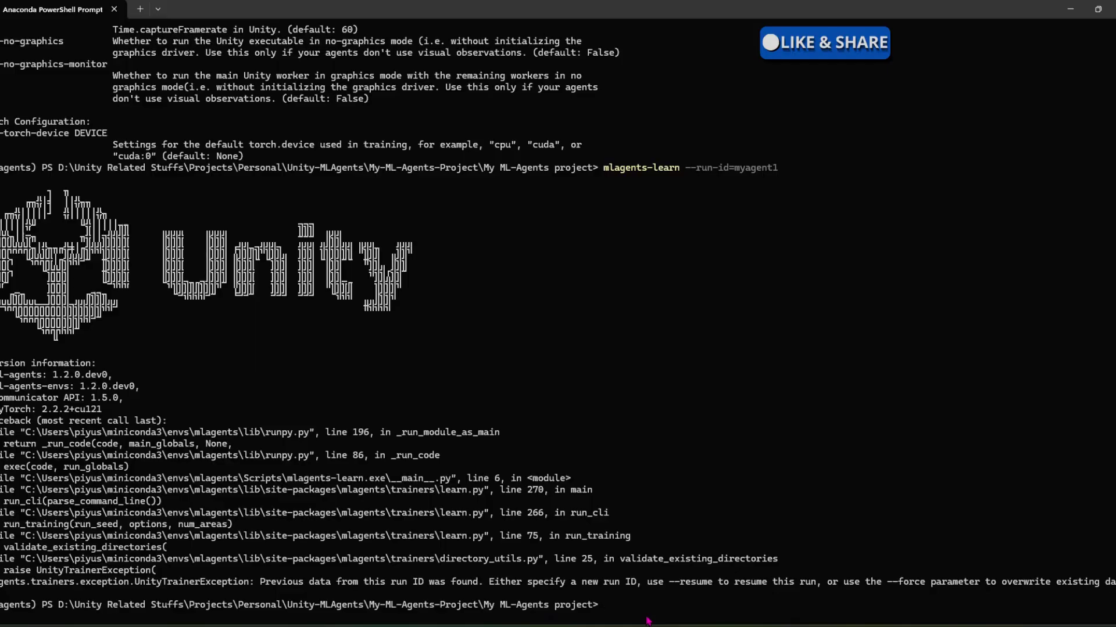
{"action": "key", "text": "Up"}
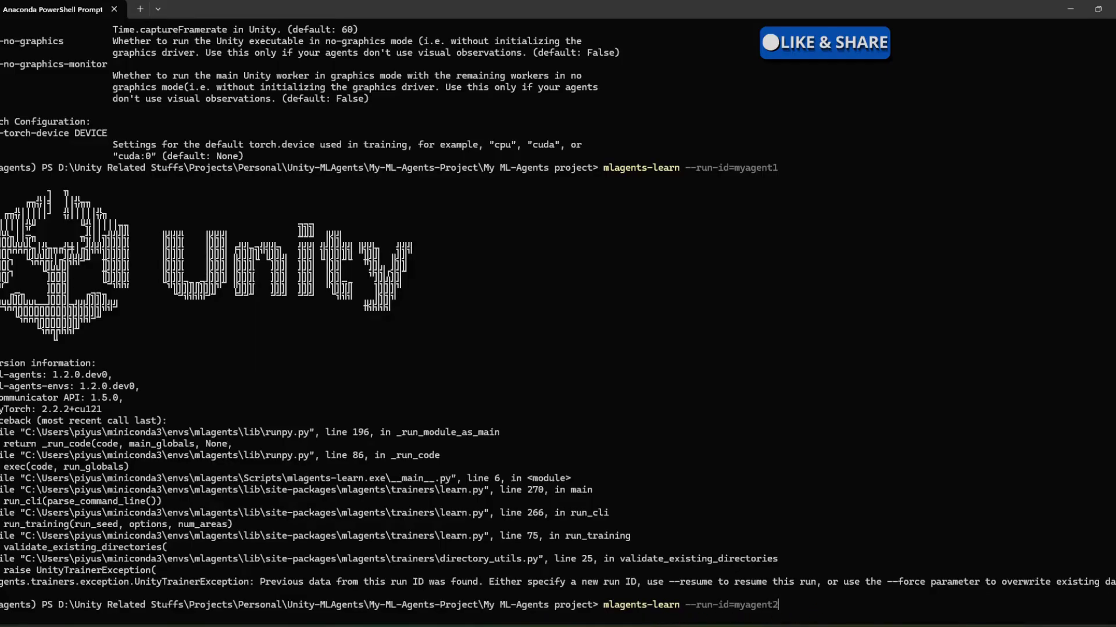
{"action": "key", "text": "Return"}
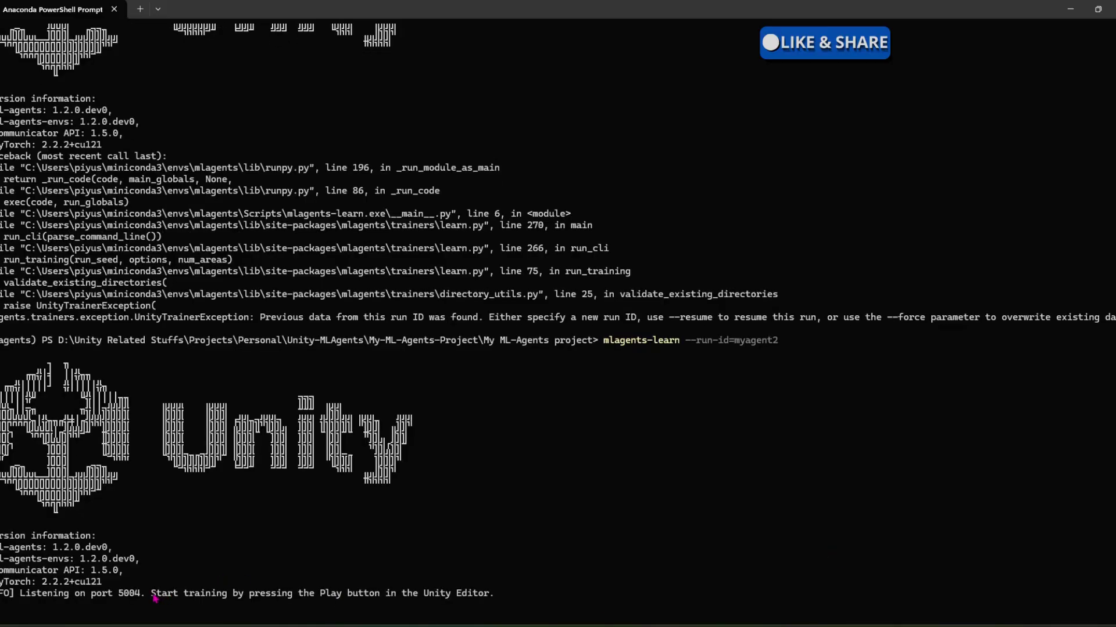
{"action": "left_click_drag", "start_coordinate": [163, 599], "coordinate": [493, 594]}
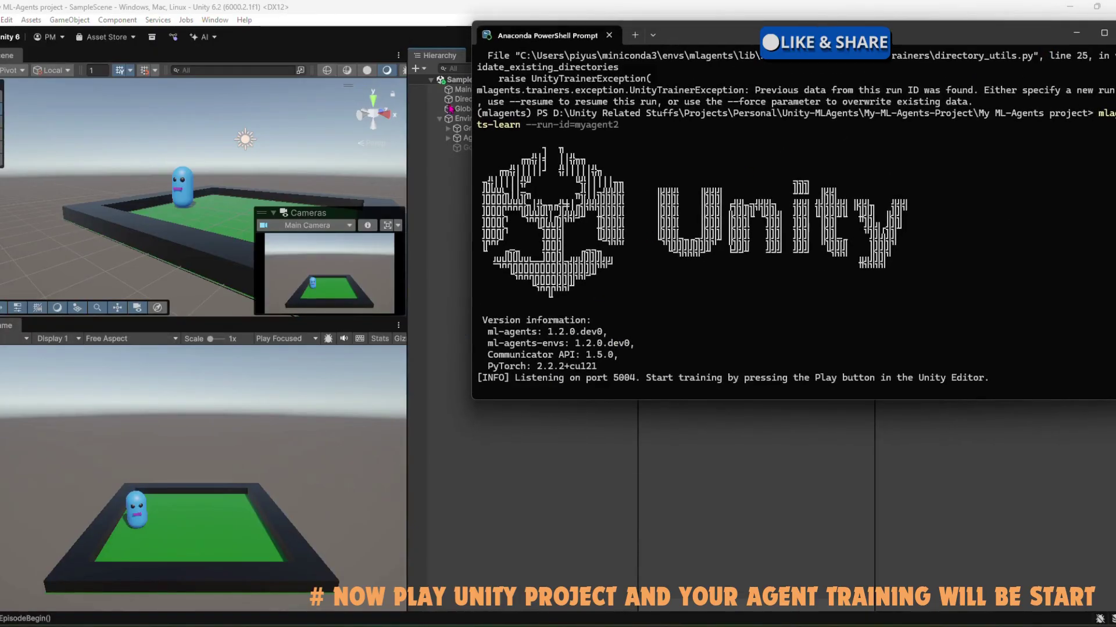
Enter Play mode in Unity with Ctrl+P and set the Goal object active so the yellow sphere appears
{"action": "left_click", "coordinate": [436, 107]}
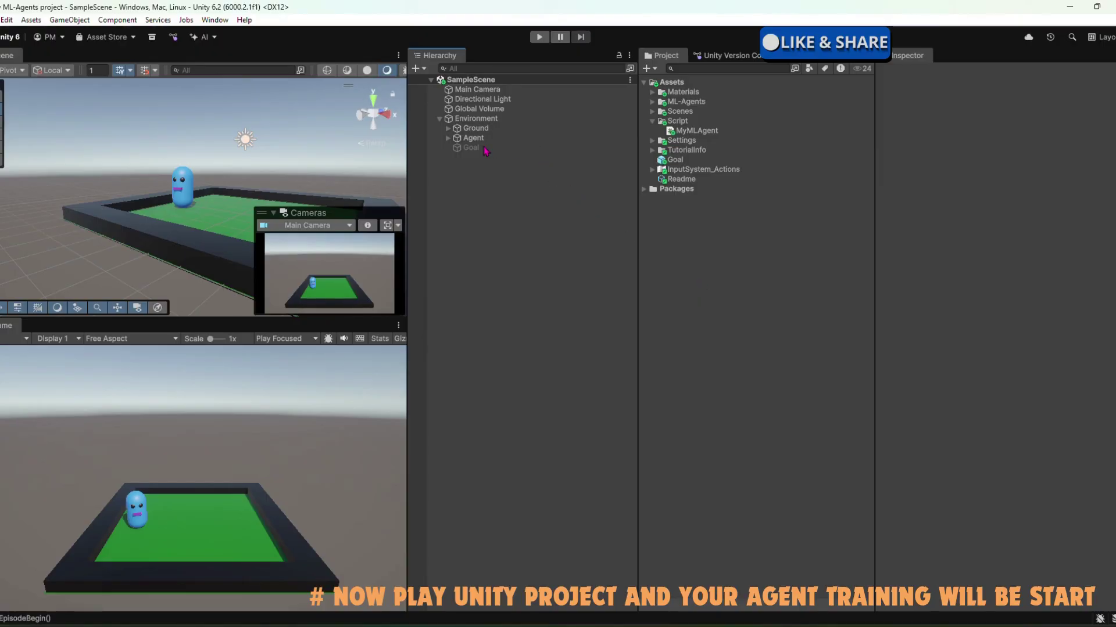
{"action": "key", "text": "ctrl+p"}
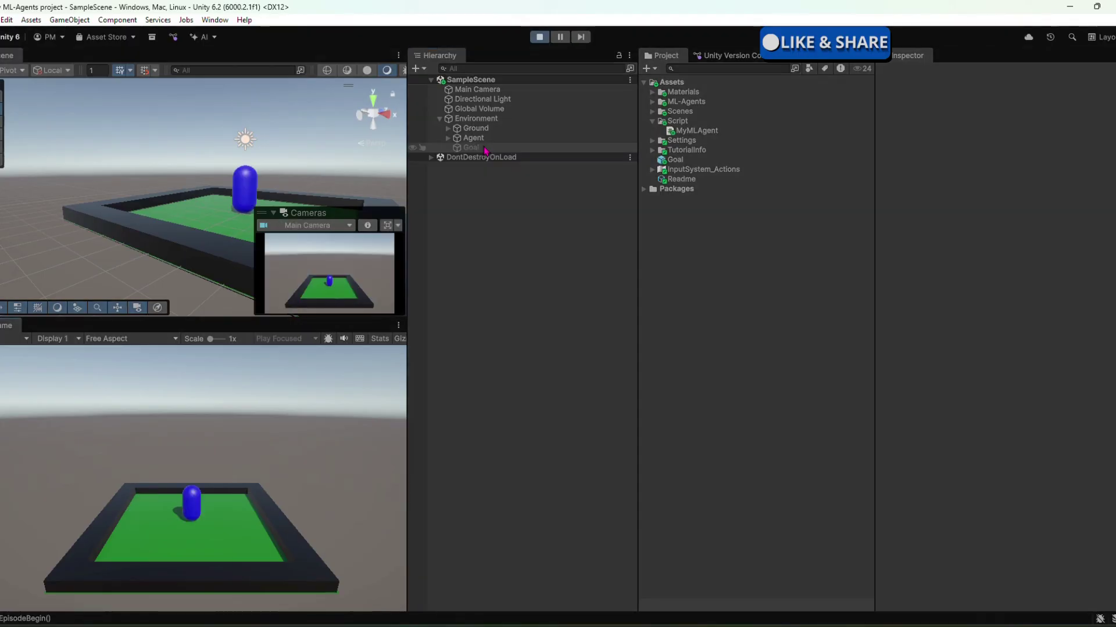
{"action": "left_click", "coordinate": [485, 149]}
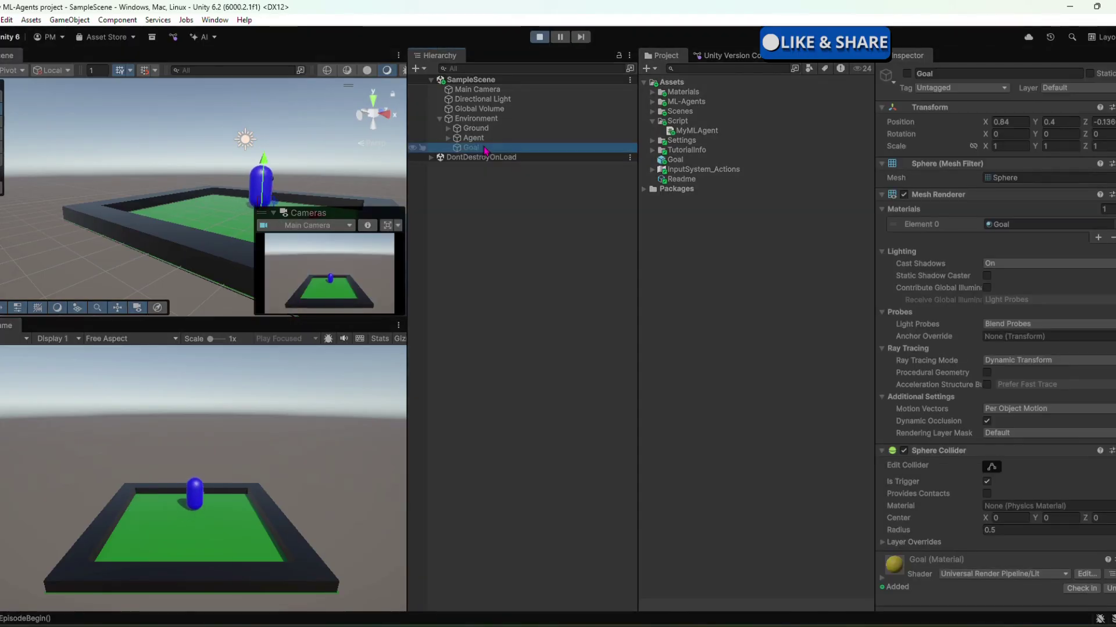
{"action": "left_click", "coordinate": [499, 139]}
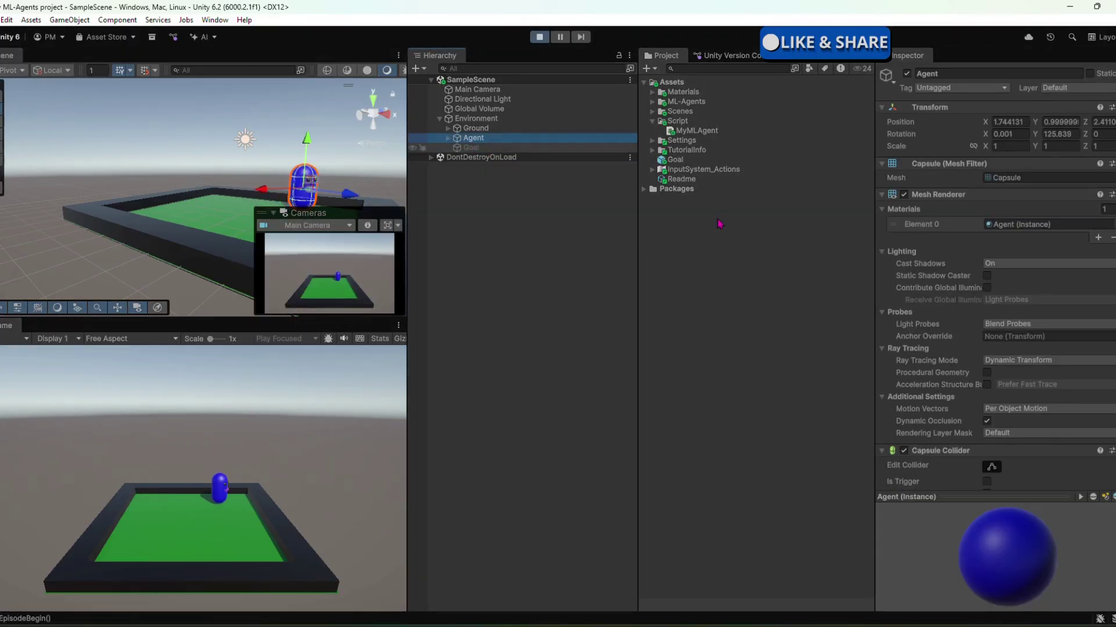
{"action": "scroll", "coordinate": [939, 488], "scroll_direction": "down", "scroll_amount": 5}
{"action": "scroll", "coordinate": [940, 488], "scroll_direction": "down", "scroll_amount": 3}
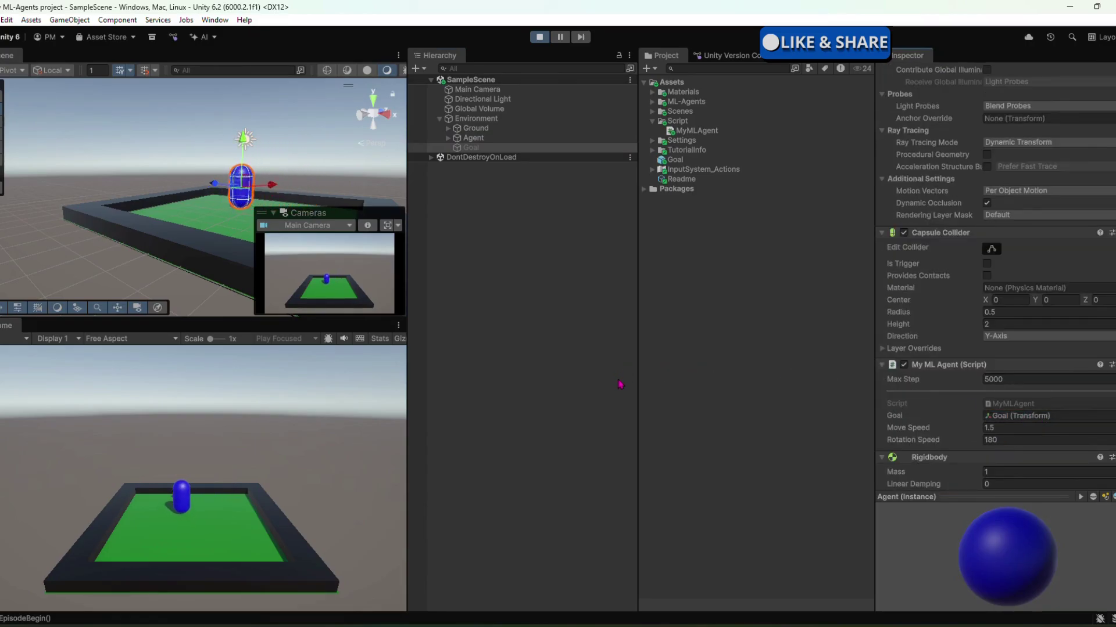
{"action": "left_click", "coordinate": [470, 147]}
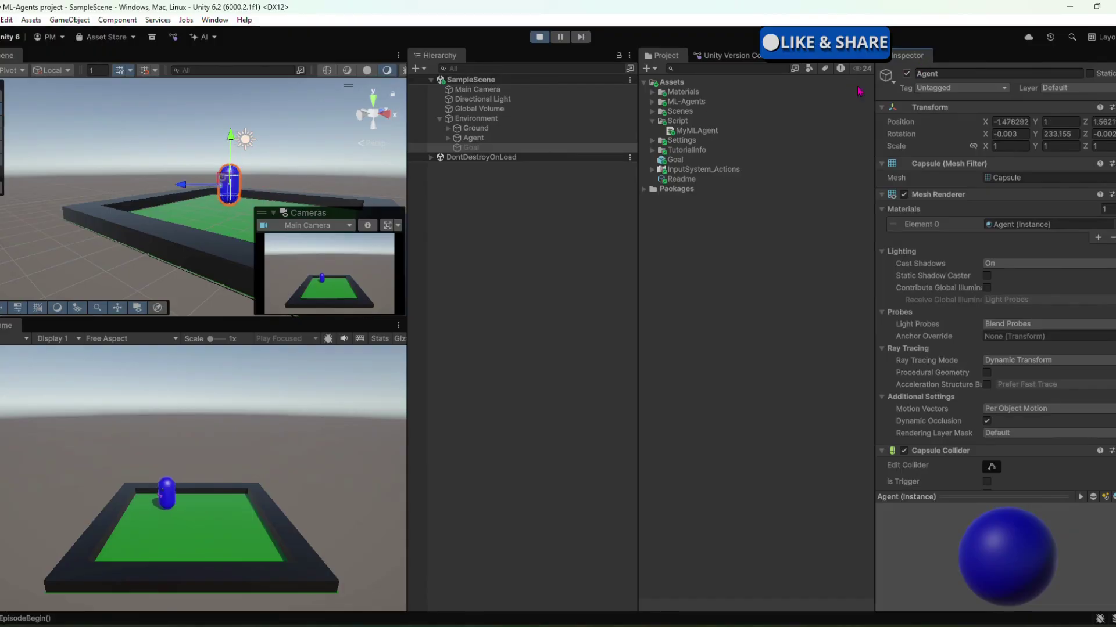
{"action": "left_click", "coordinate": [907, 74]}
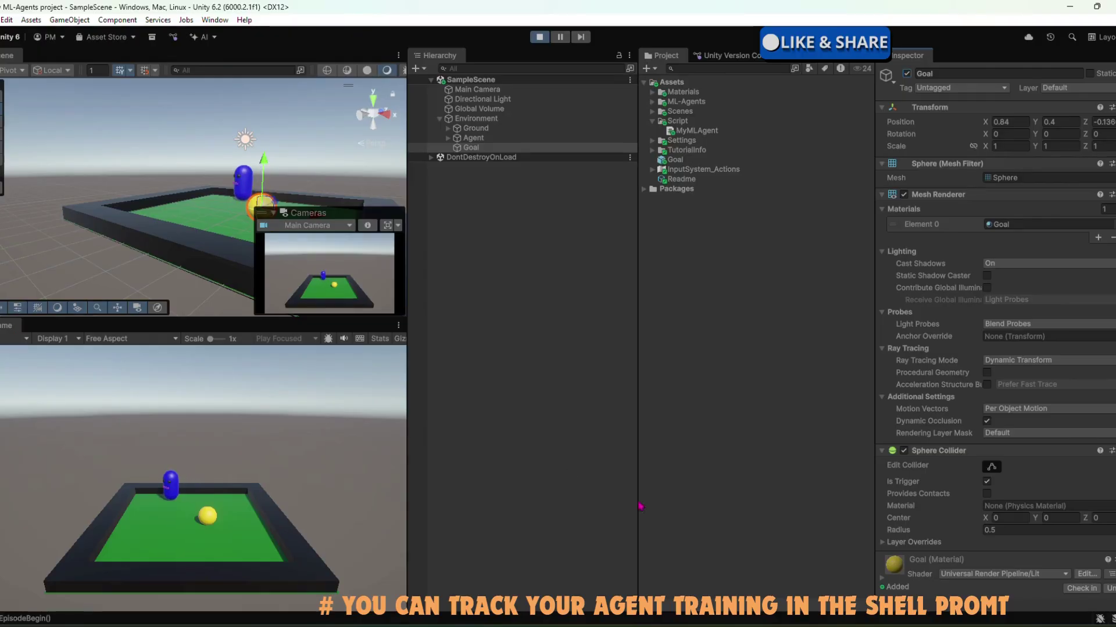
{"action": "key", "text": "alt+Tab"}
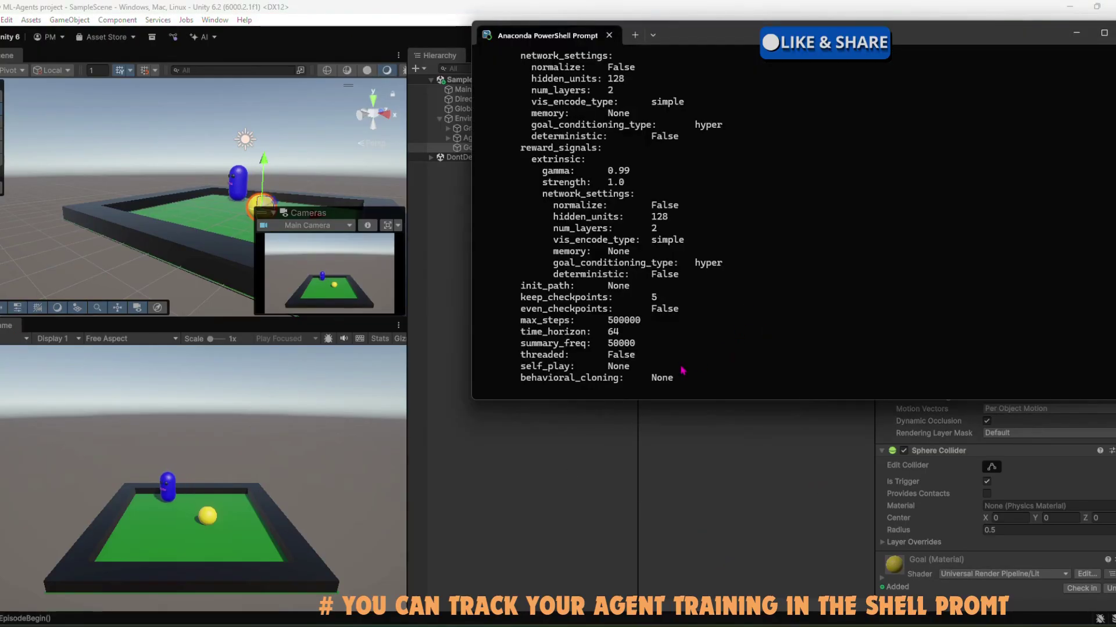
{"action": "scroll", "coordinate": [650, 283], "scroll_direction": "up", "scroll_amount": 10}
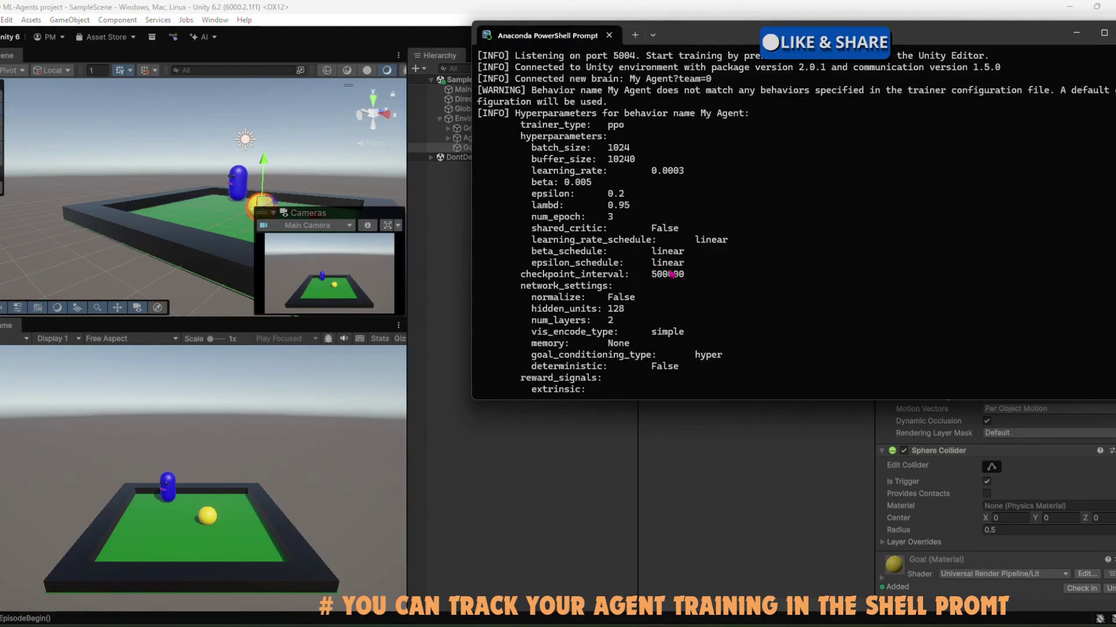
{"action": "scroll", "coordinate": [637, 338], "scroll_direction": "down", "scroll_amount": 10}
{"action": "left_click", "coordinate": [595, 539]}
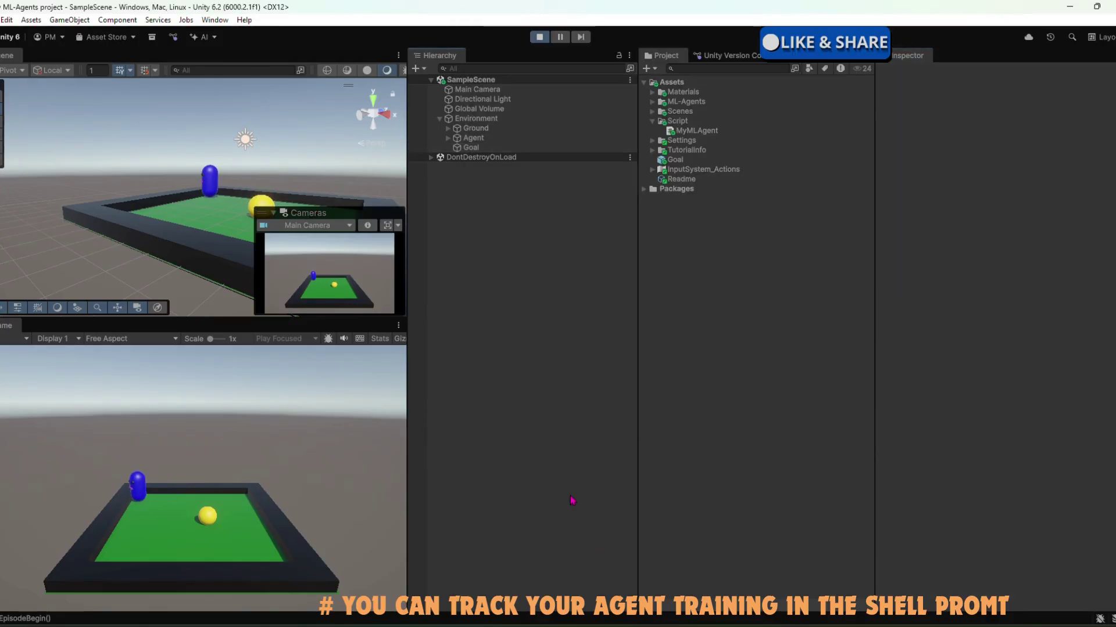
Maximize the Game view to watch the blue agent and yellow Goal sphere during training
{"action": "double_click", "coordinate": [10, 326]}
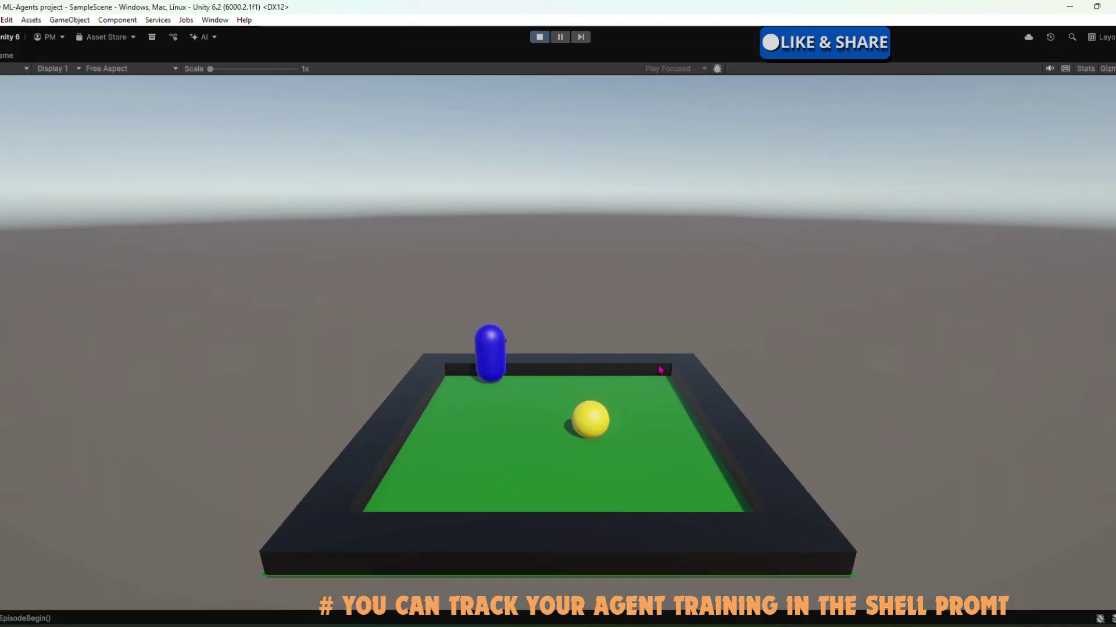